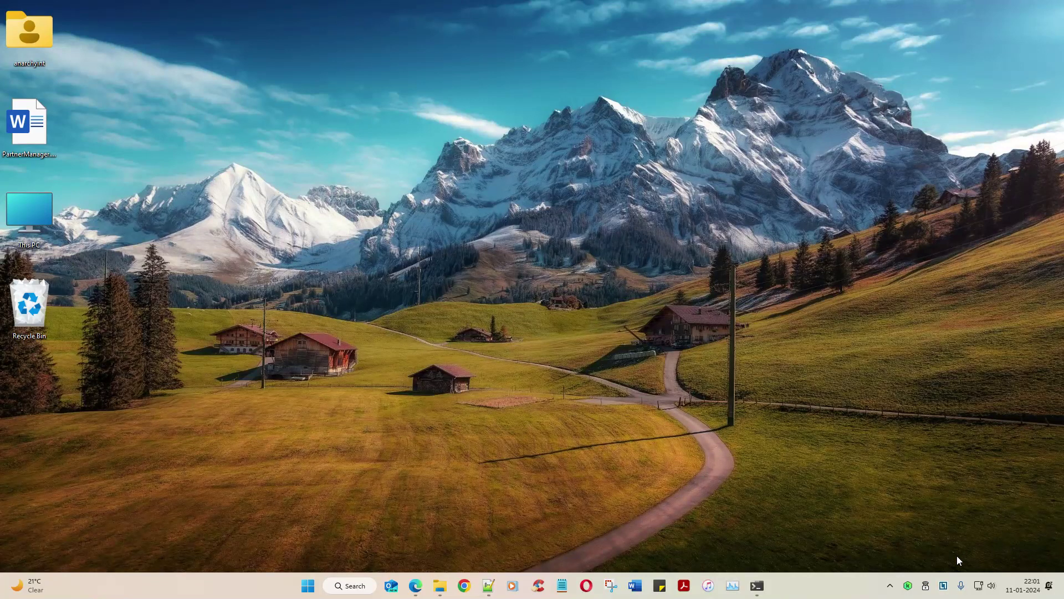
In the cmd tab, clear the console and launch elasticsearch.bat from C:\Logging\elasticsearch\bin.
click(758, 586)
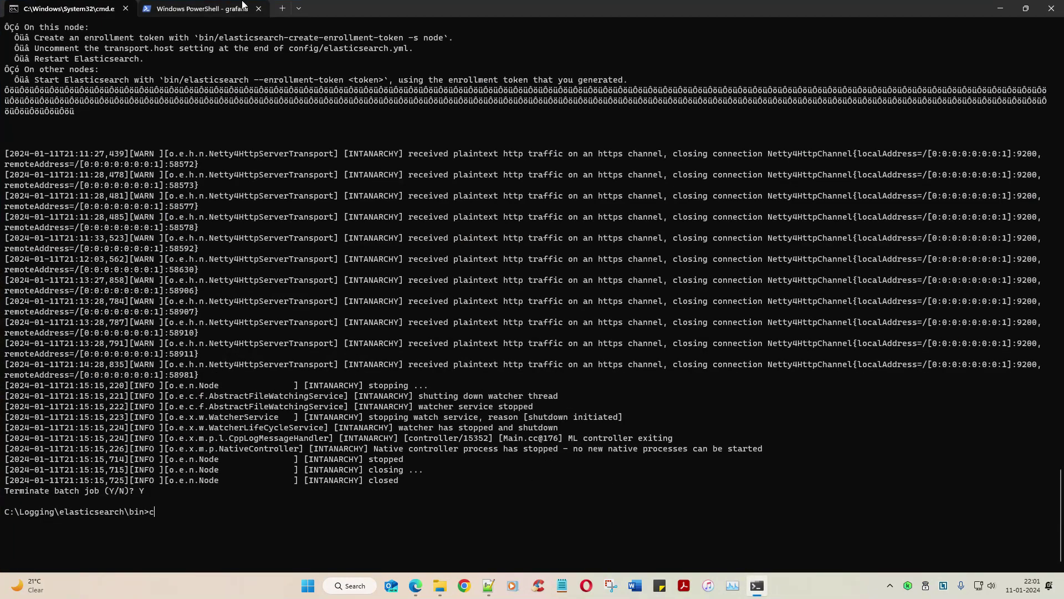
click(222, 6)
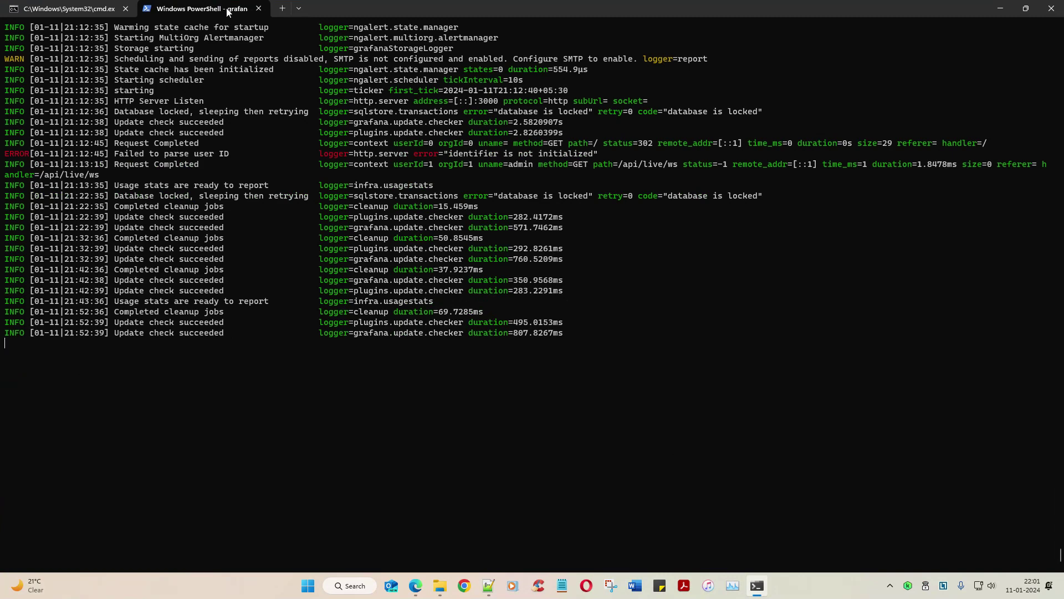
click(86, 11)
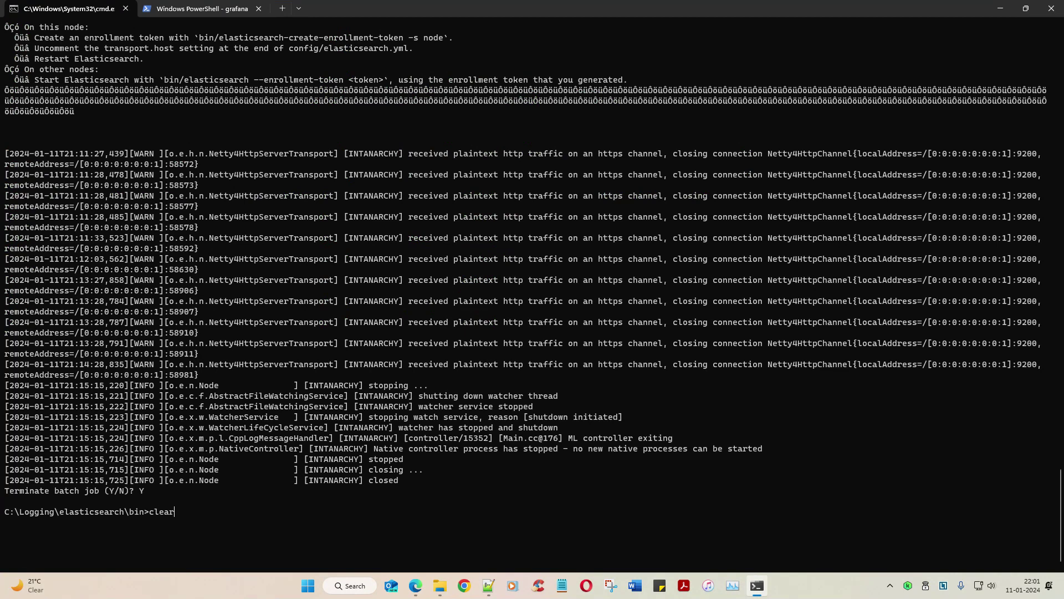
key(Return)
key(Return)
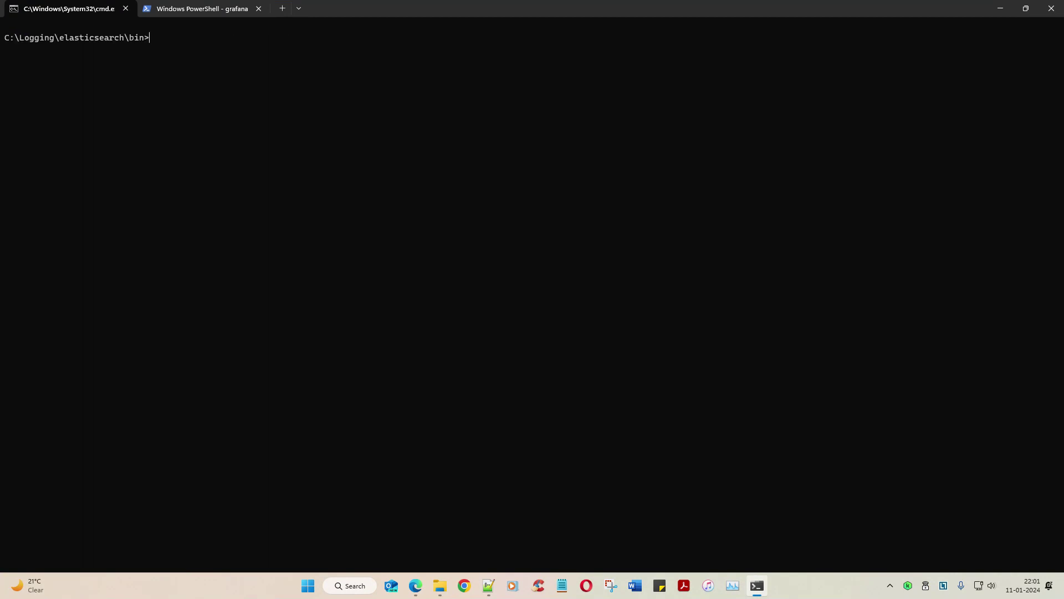
text(elasticsearch.bat)
key(Return)
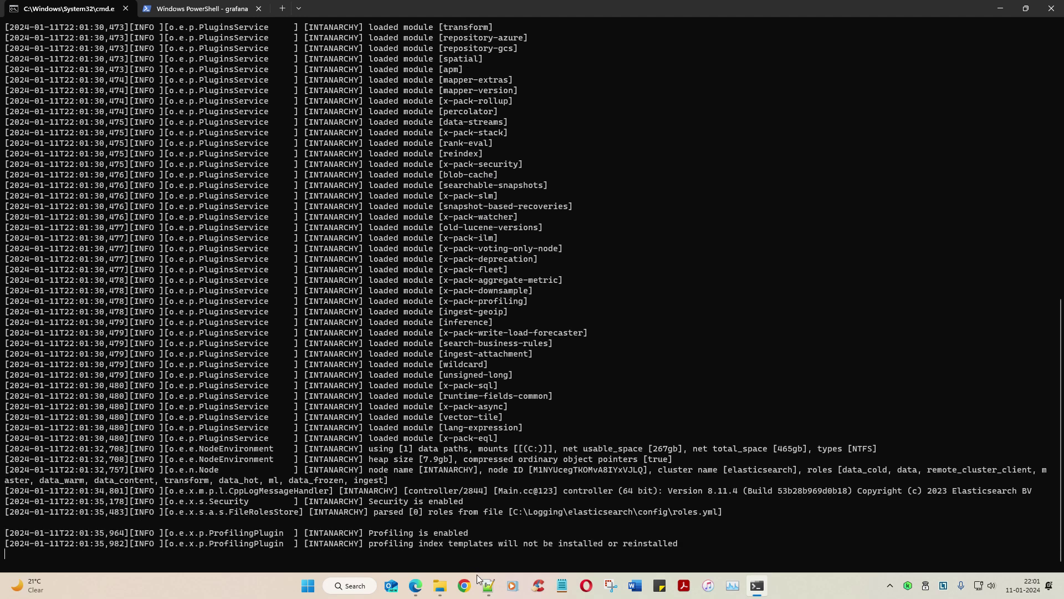
Show Notepad++'s 'new 2' notes with the elastic password, CA fingerprint and Kibana enrollment token.
click(489, 585)
click(237, 46)
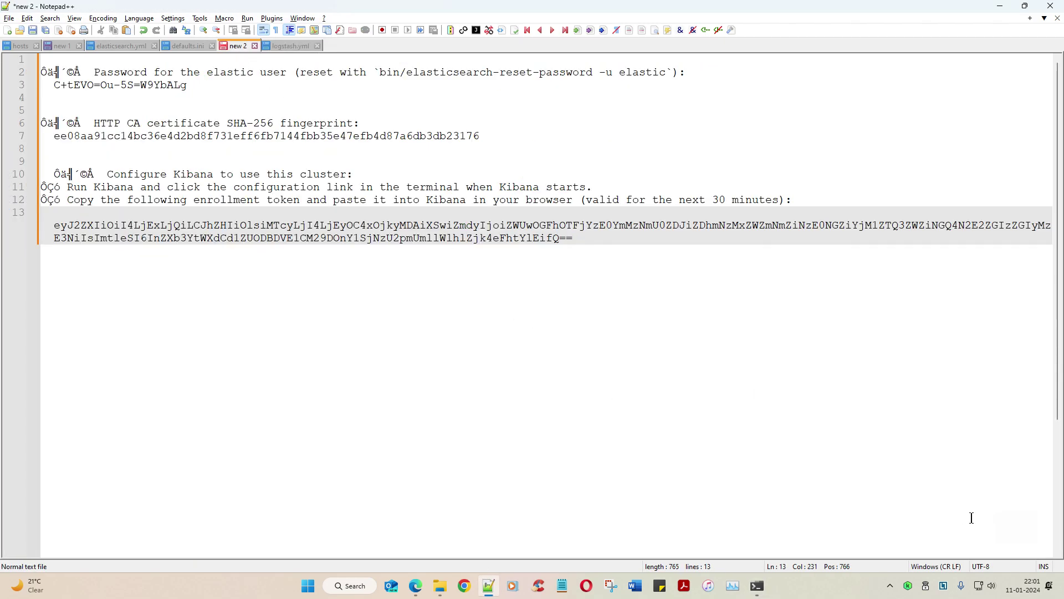
mouse_move(123, 79)
mouse_down()
mouse_move(145, 78)
mouse_move(133, 64)
mouse_move(285, 75)
mouse_move(215, 74)
mouse_move(219, 105)
mouse_move(119, 101)
mouse_move(117, 91)
mouse_move(124, 95)
mouse_up()
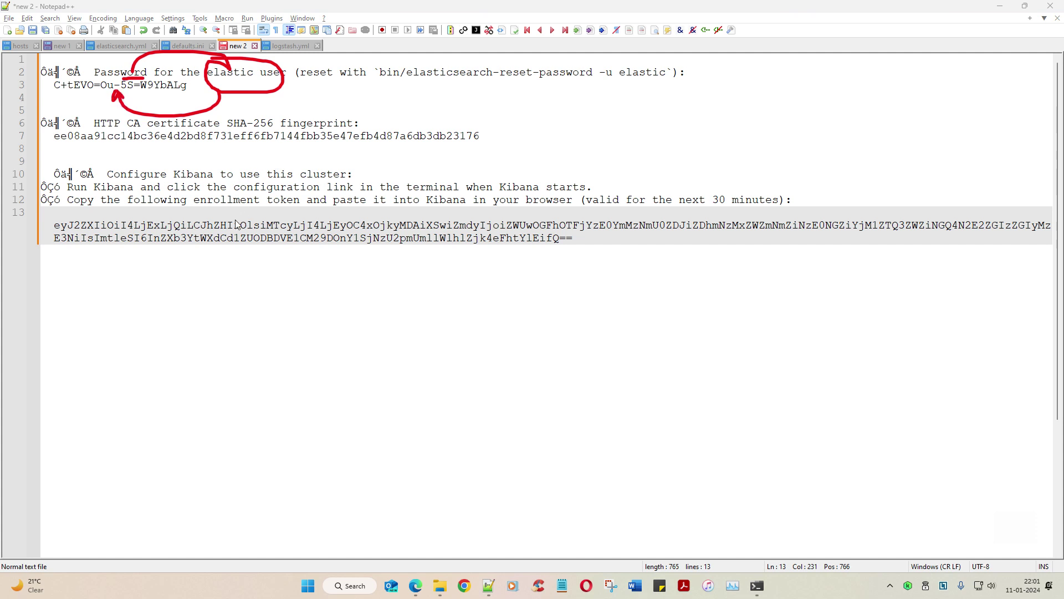
mouse_move(87, 211)
mouse_down()
mouse_move(30, 214)
mouse_move(33, 284)
mouse_move(77, 285)
mouse_up()
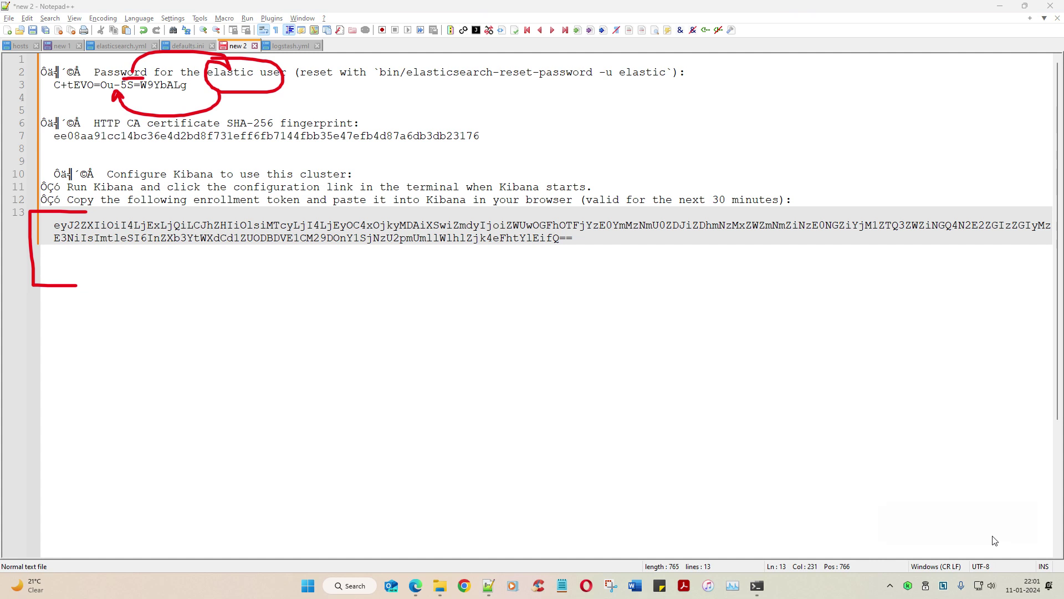
click(1021, 533)
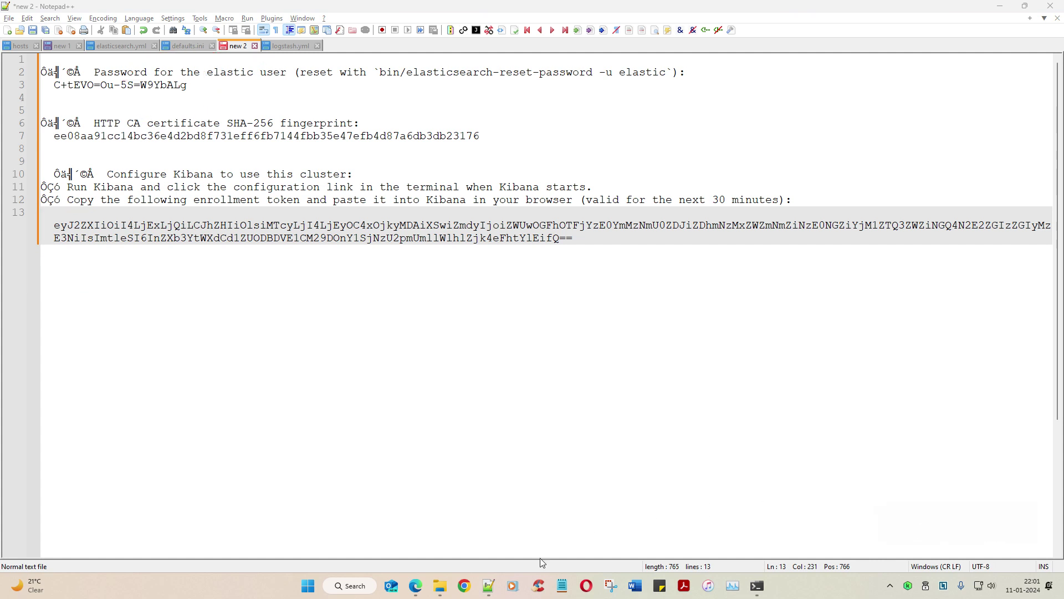
Check that the Elasticsearch terminal log reports cluster health GREEN.
click(416, 582)
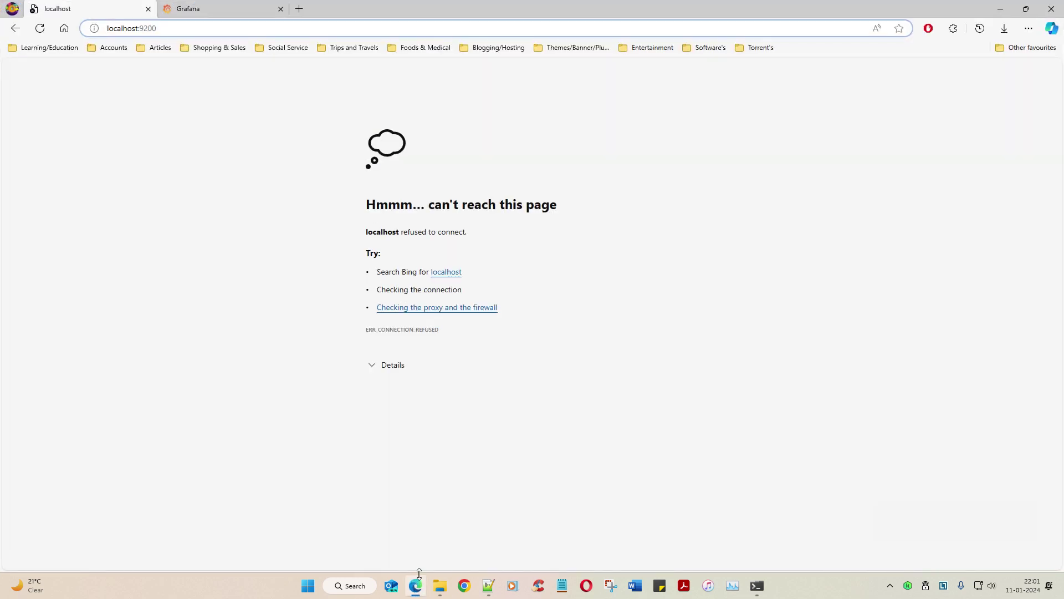
click(416, 586)
click(416, 586)
click(757, 588)
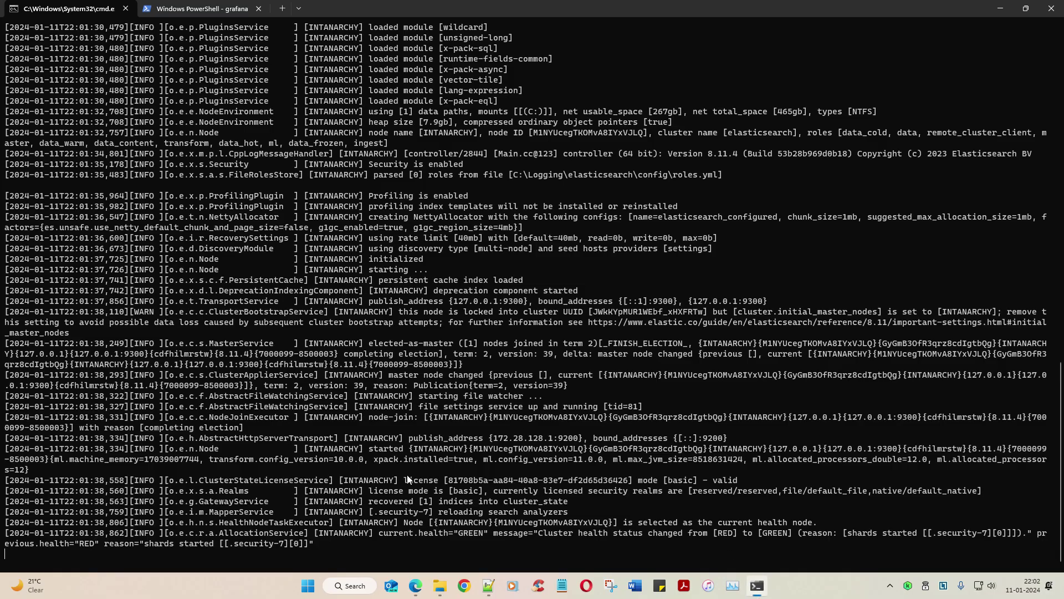
drag(391, 534, 755, 537)
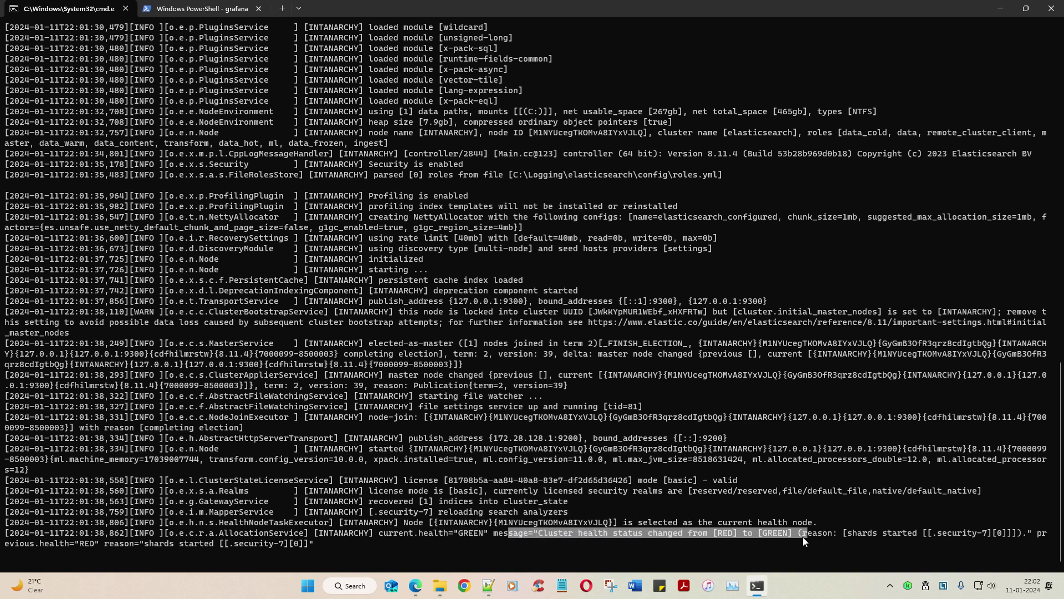
Reload localhost:9200 in Edge several times.
click(415, 586)
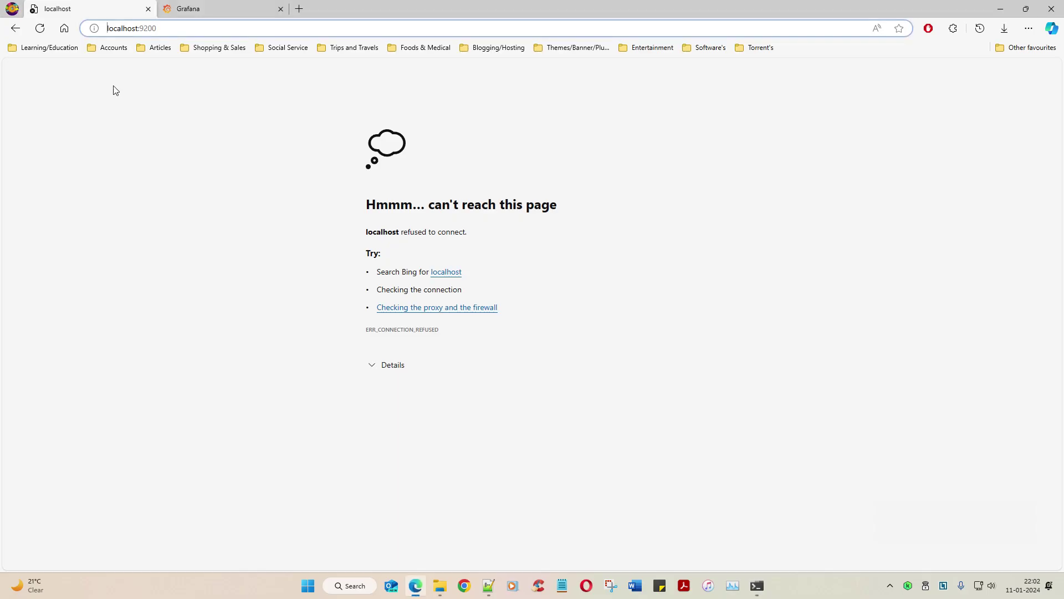
click(40, 28)
click(40, 28)
click(40, 29)
click(172, 28)
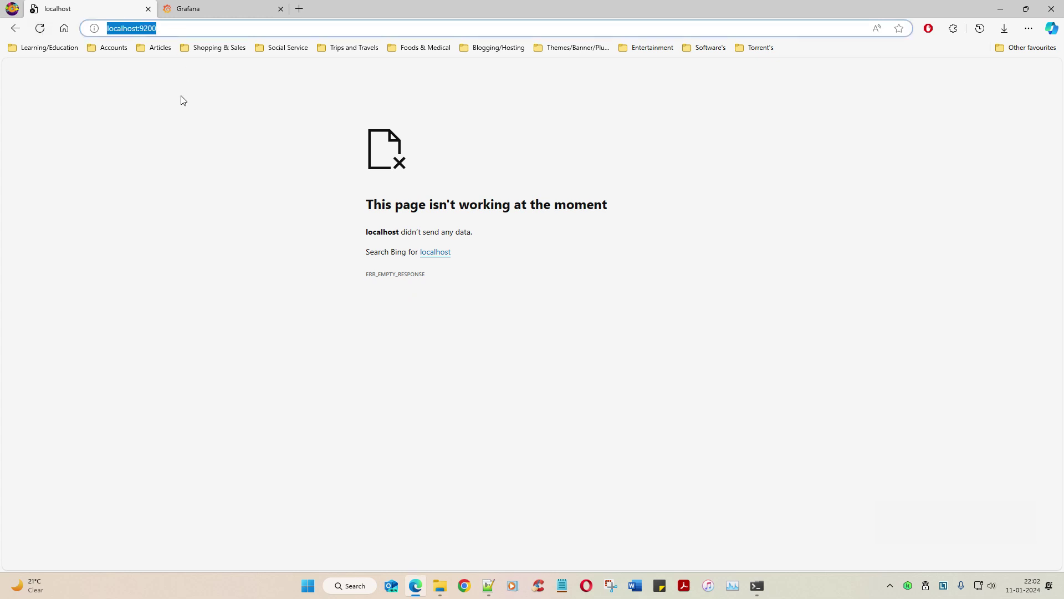
key(Home)
text(https:)
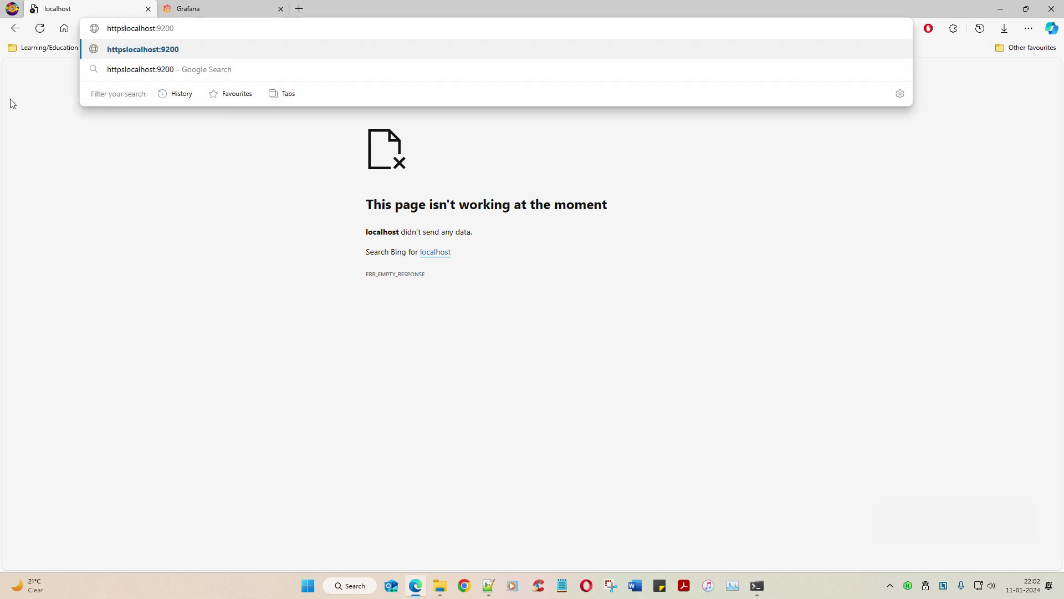
text(//)
key(Return)
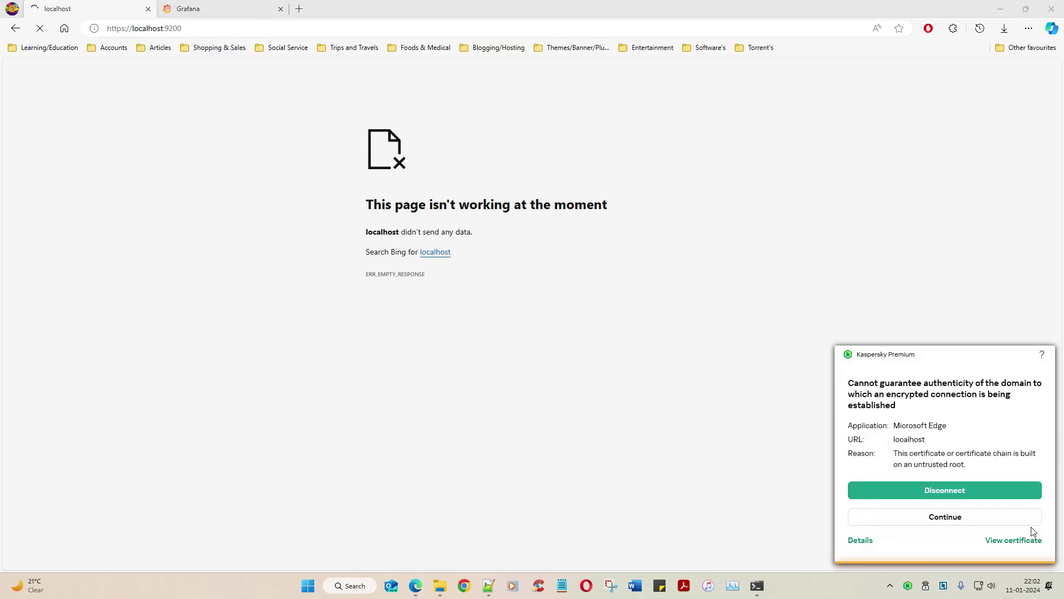
click(945, 517)
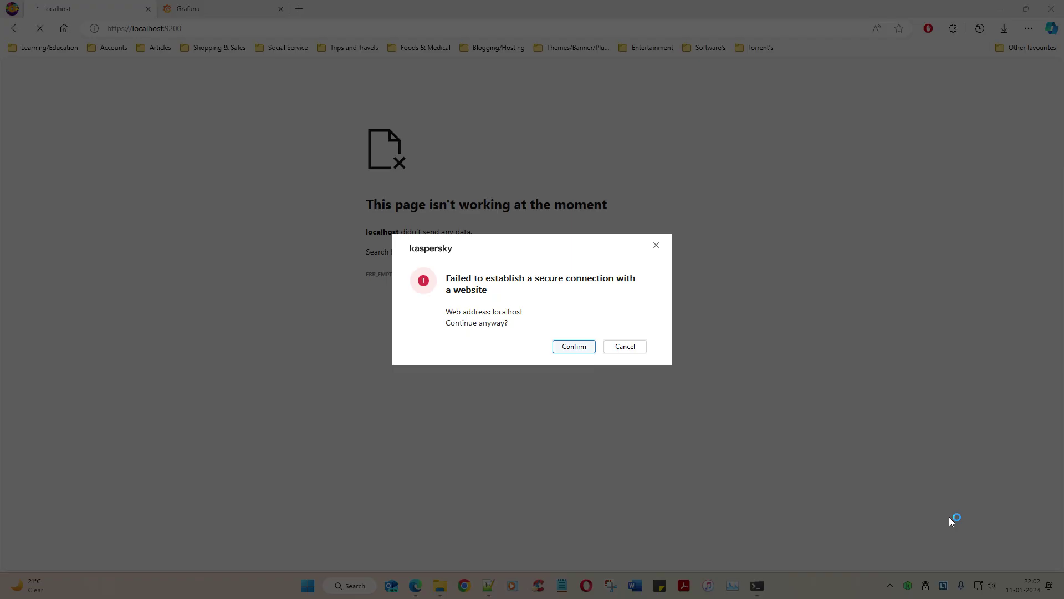
click(574, 348)
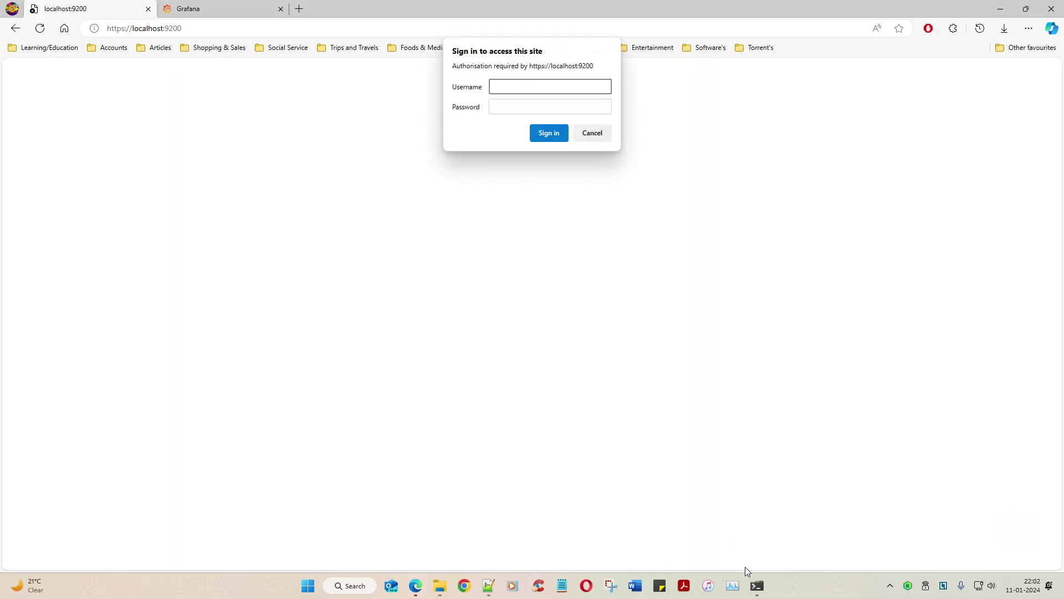
Check the Elasticsearch log, then focus the Username field of the localhost:9200 sign-in prompt.
click(757, 582)
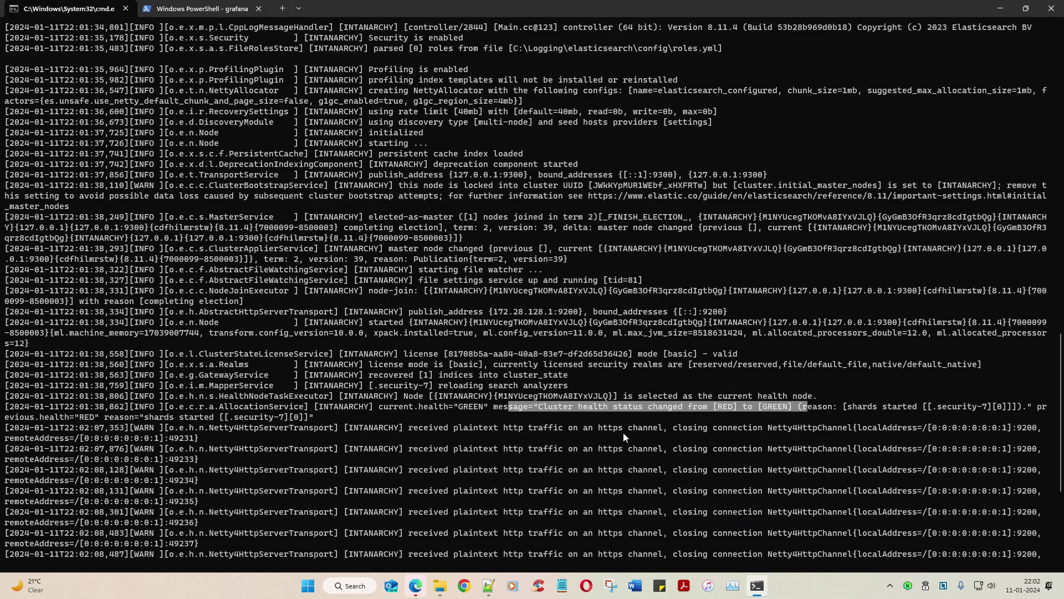
click(757, 585)
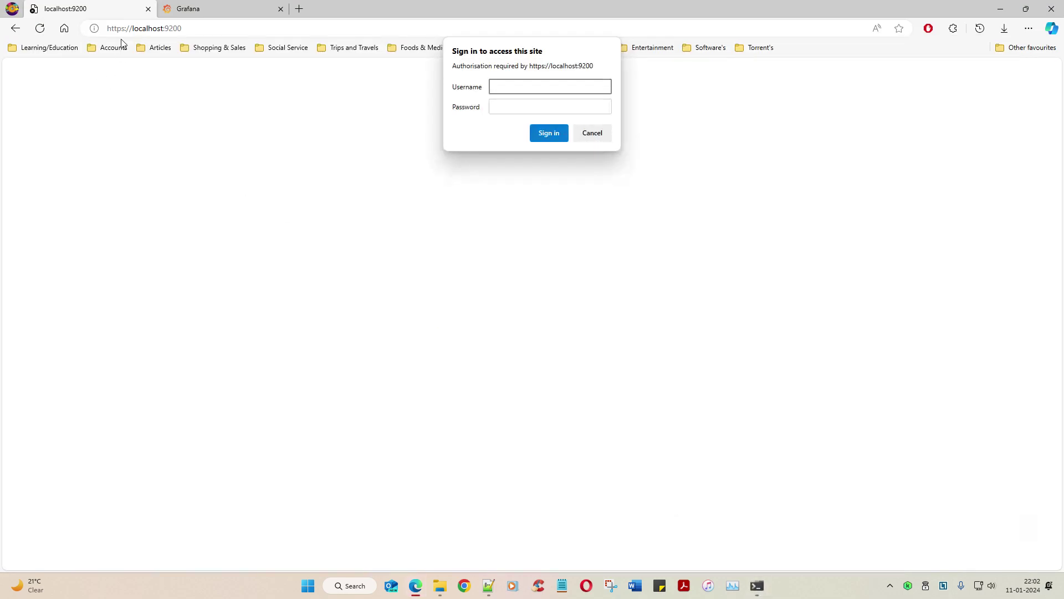
drag(161, 35, 228, 27)
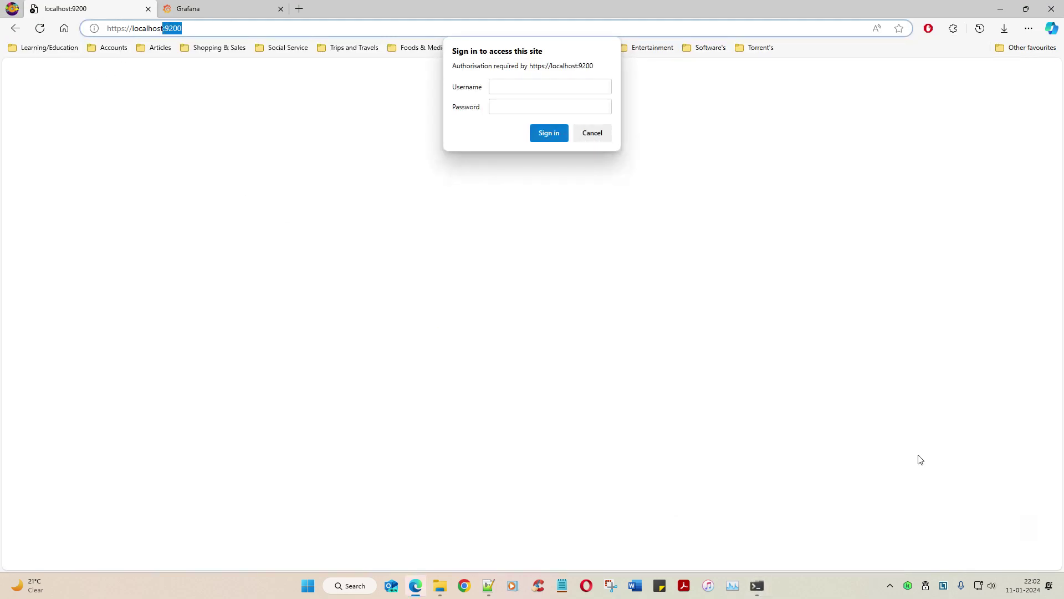
mouse_move(122, 35)
mouse_down()
mouse_move(365, 85)
mouse_move(441, 89)
mouse_move(443, 77)
mouse_move(437, 102)
mouse_up()
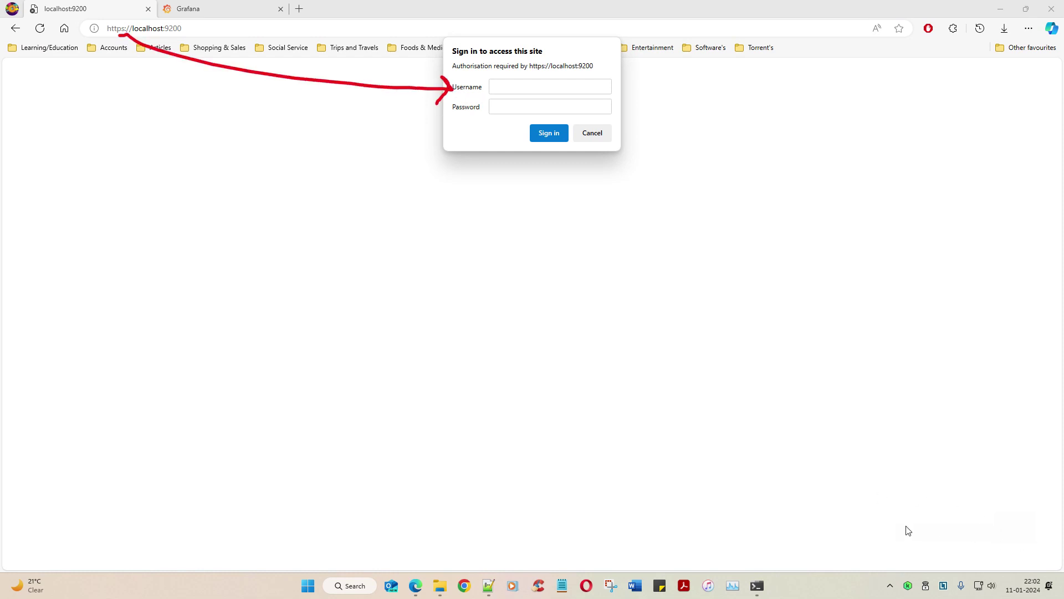
click(997, 532)
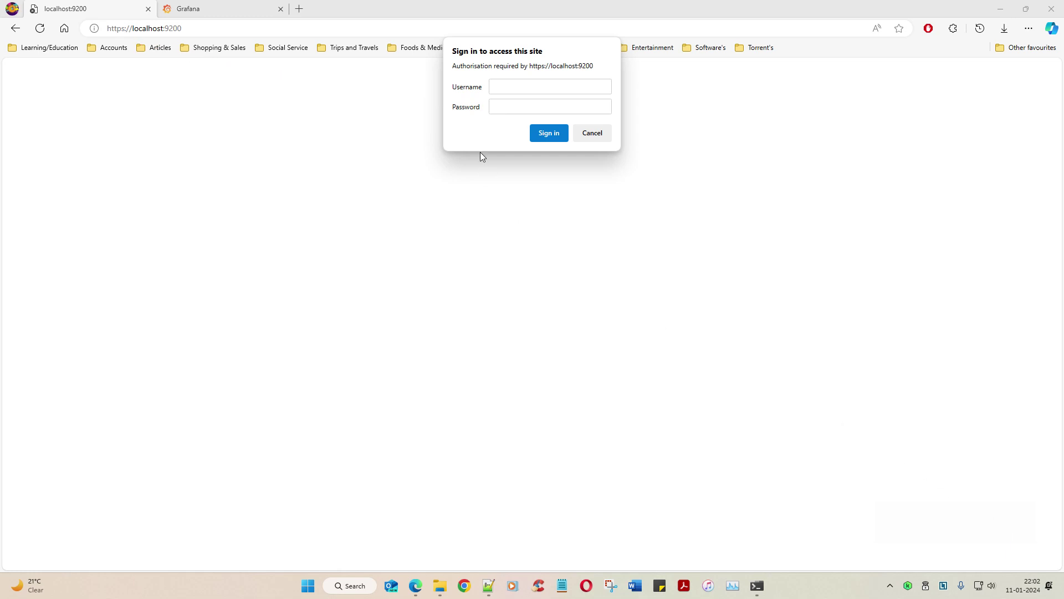
click(501, 82)
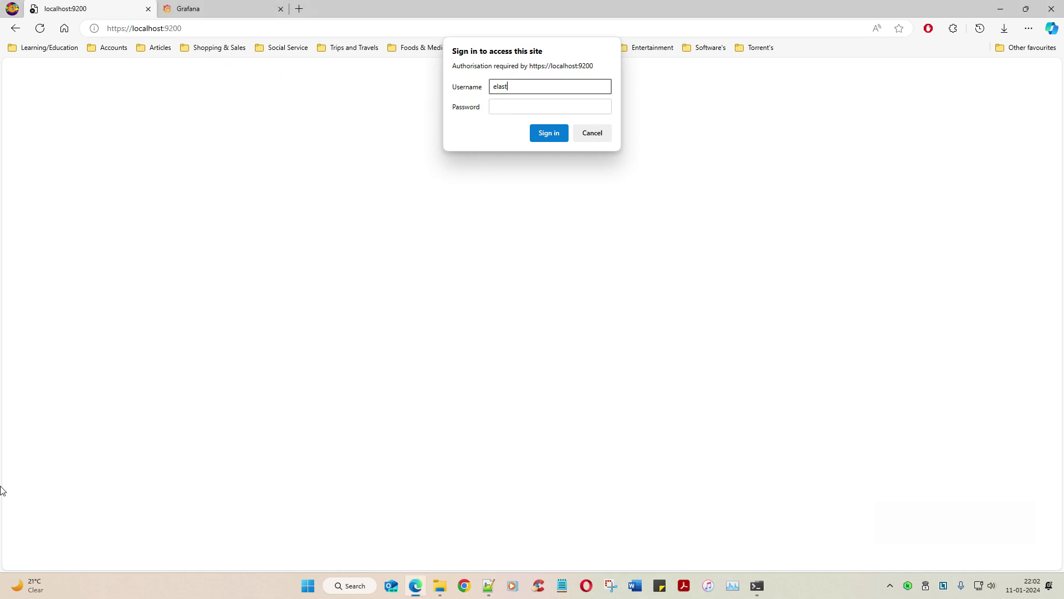
Copy the elastic password from Notepad++, paste it into the Password field and sign in.
click(488, 586)
drag(54, 86, 186, 85)
key(ctrl+c)
key(alt+Tab)
key(Tab)
key(shift+Tab)
key(ctrl+v)
key(ctrl+z)
click(533, 107)
key(ctrl+v)
click(546, 133)
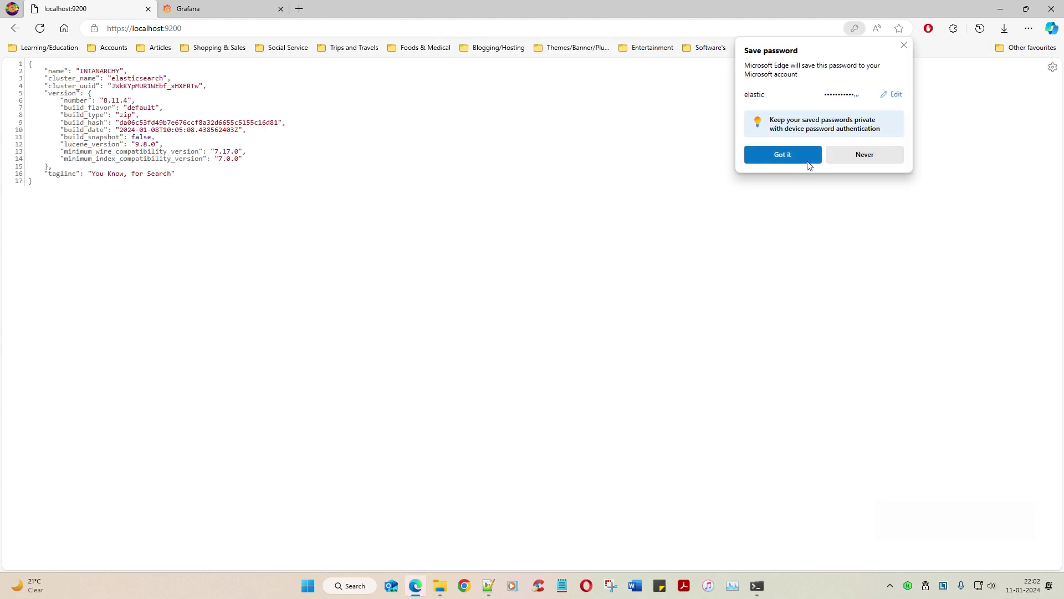
Decline saving the password, zoom the JSON page to 125%, and bring Chrome forward.
click(846, 161)
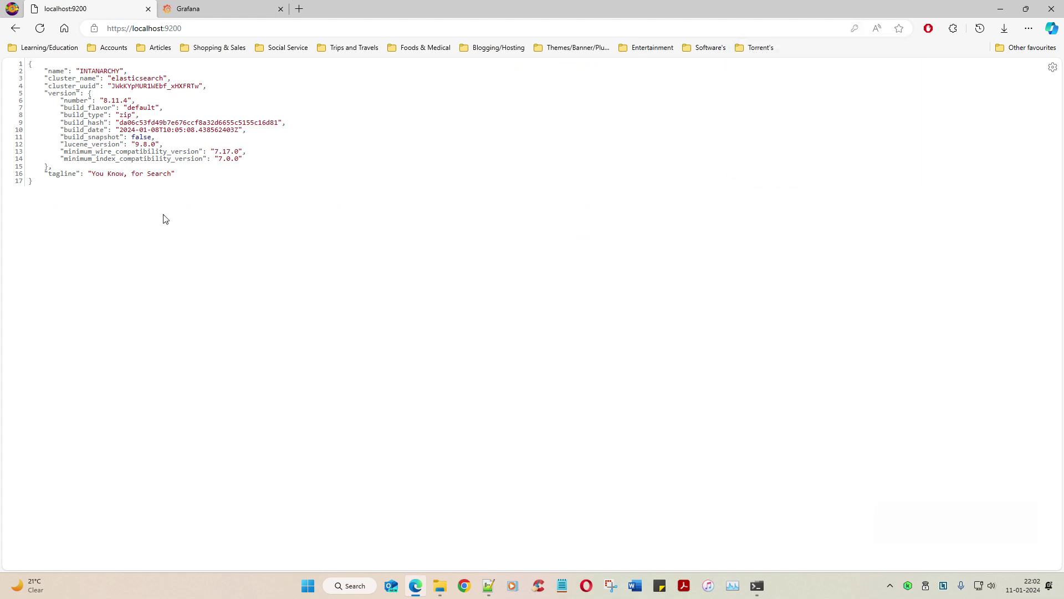
key(ctrl+plus)
key(ctrl+plus)
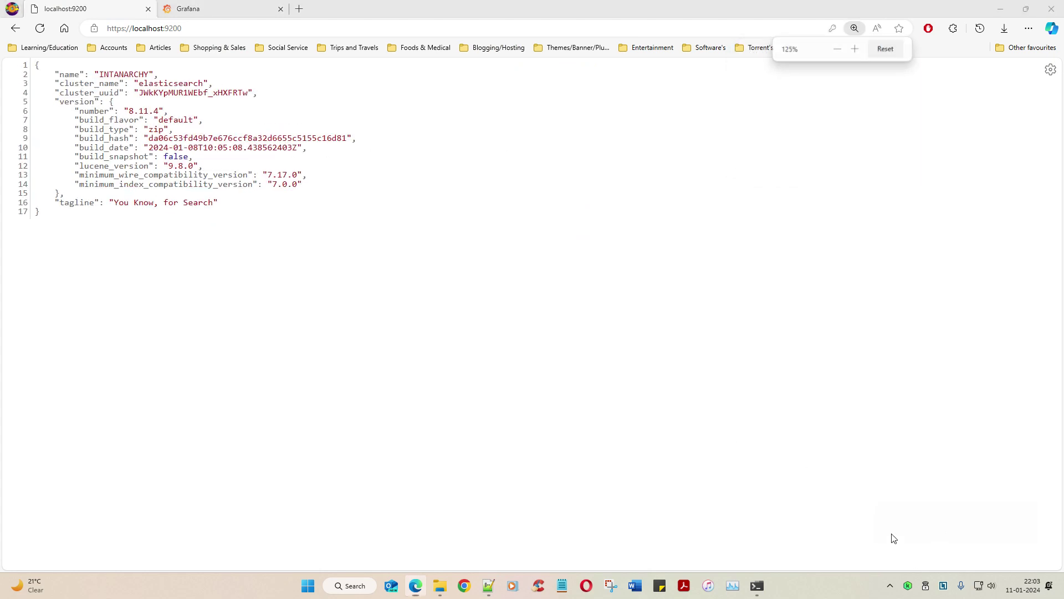
mouse_move(103, 34)
mouse_down()
mouse_move(131, 36)
mouse_move(123, 17)
mouse_move(132, 35)
mouse_up()
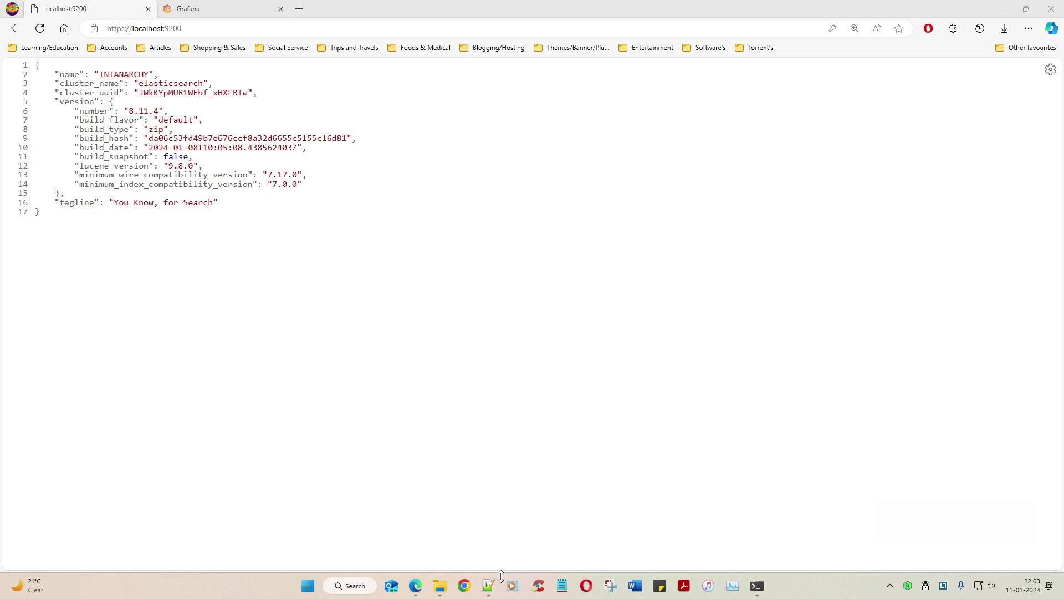
click(465, 585)
Open elasticsearch.yml in Notepad++ and scroll to the security auto-configuration section.
click(475, 581)
click(466, 592)
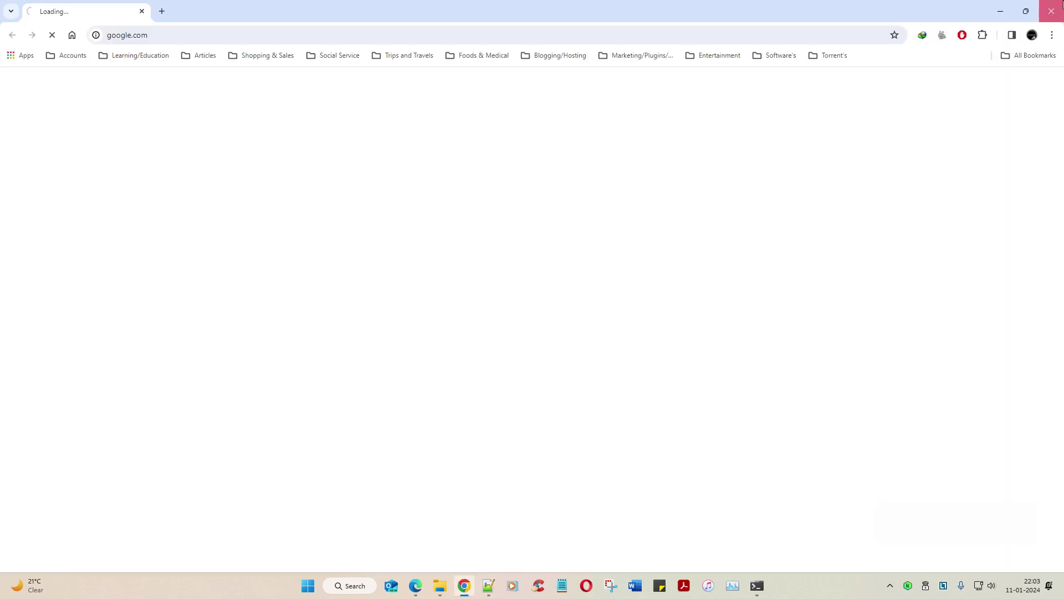
click(480, 586)
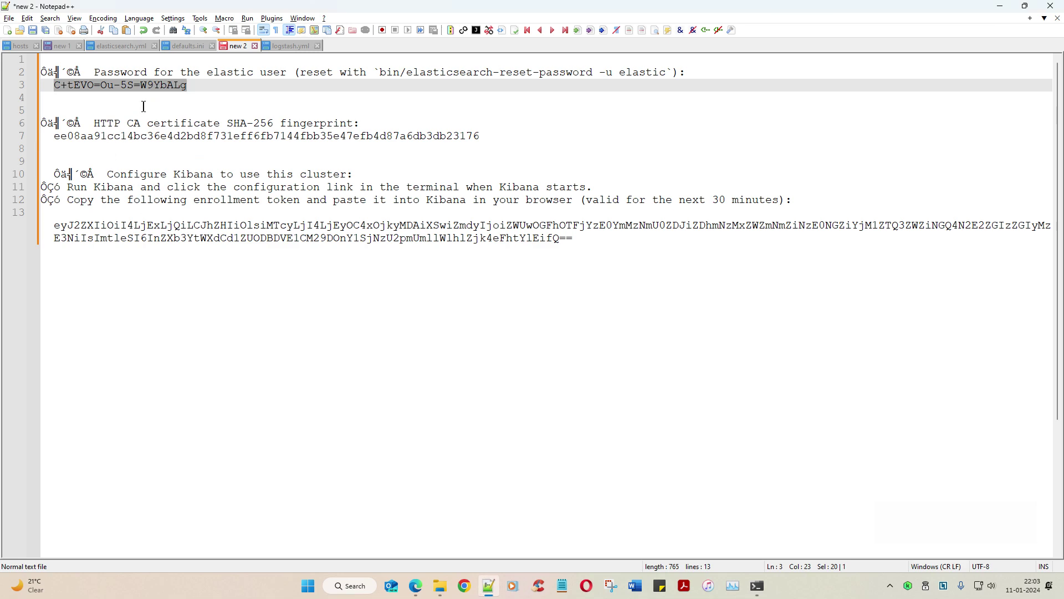
click(121, 45)
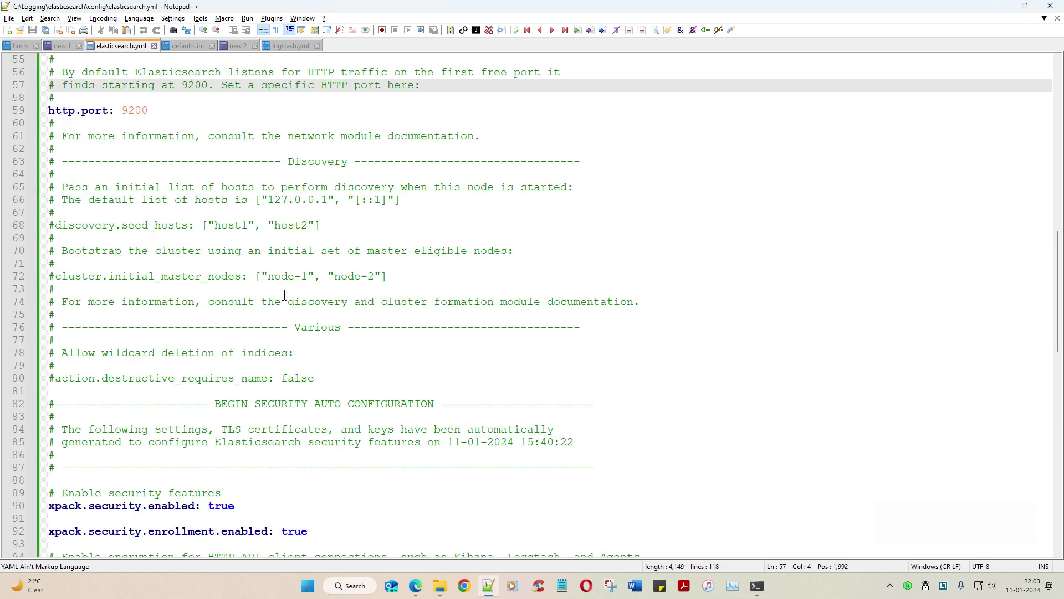
scroll(302, 306, down, 1)
scroll(303, 306, down, 10)
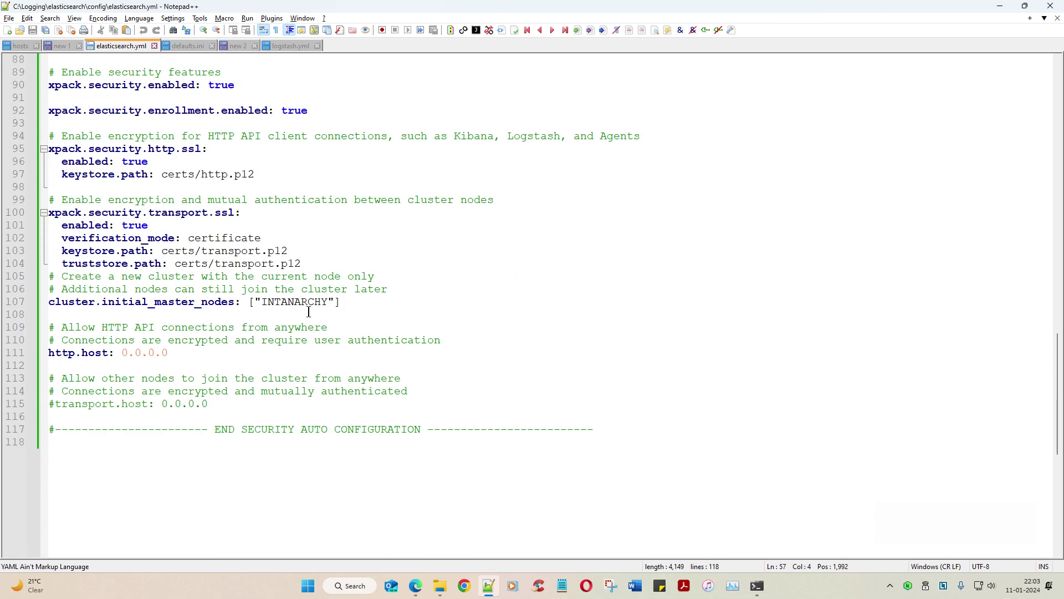
scroll(308, 311, up, 1)
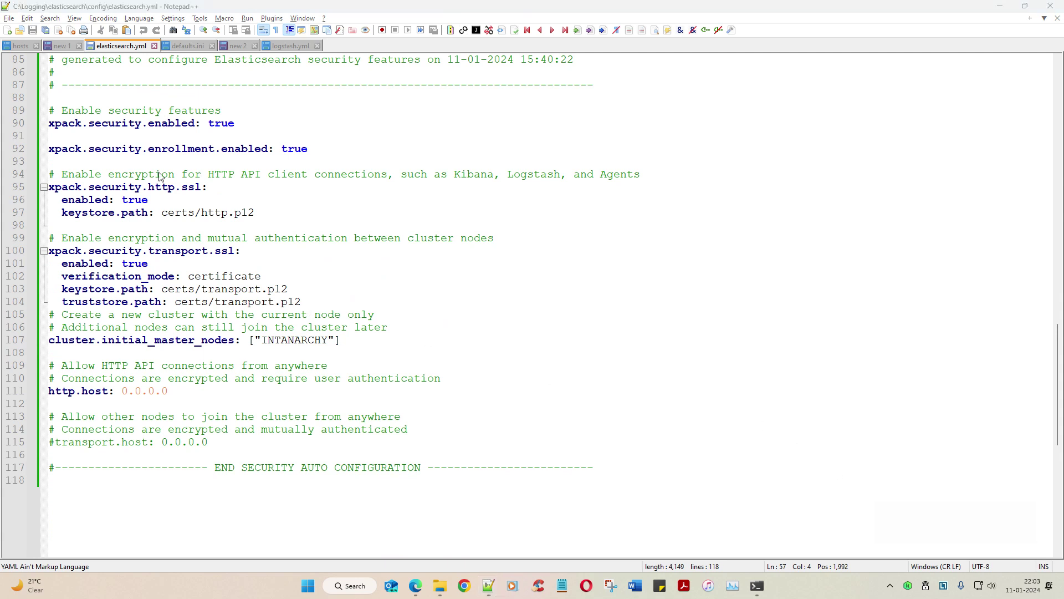
drag(120, 207, 137, 209)
drag(122, 271, 139, 271)
mouse_move(235, 244)
mouse_down()
mouse_move(253, 257)
mouse_move(230, 237)
mouse_up()
drag(186, 176, 183, 181)
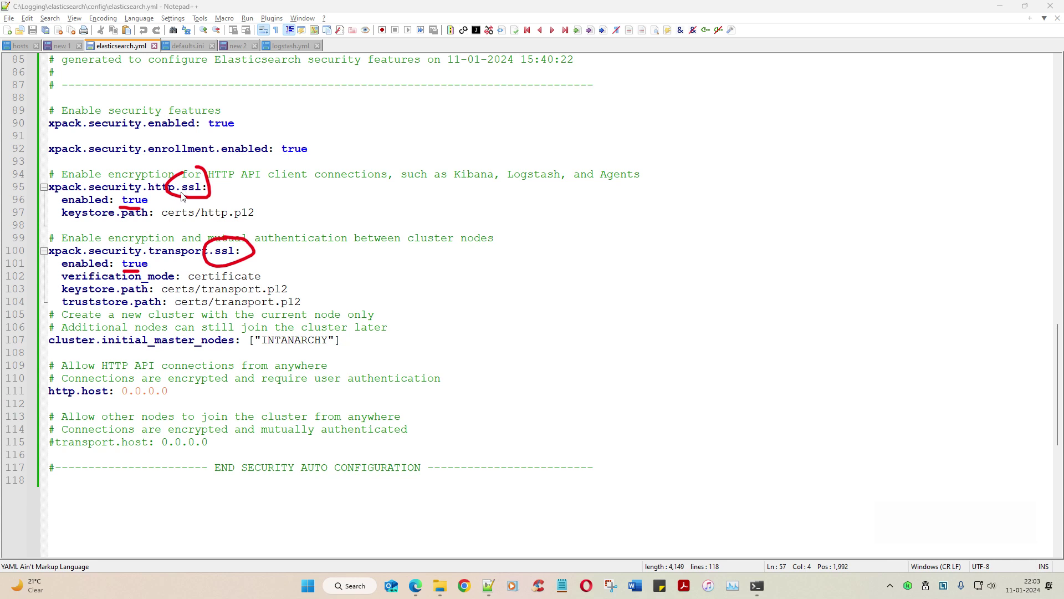
mouse_move(383, 304)
mouse_down()
mouse_move(398, 322)
mouse_move(419, 306)
mouse_move(450, 314)
mouse_move(453, 332)
mouse_move(501, 345)
mouse_up()
click(474, 312)
click(475, 323)
drag(516, 293, 526, 341)
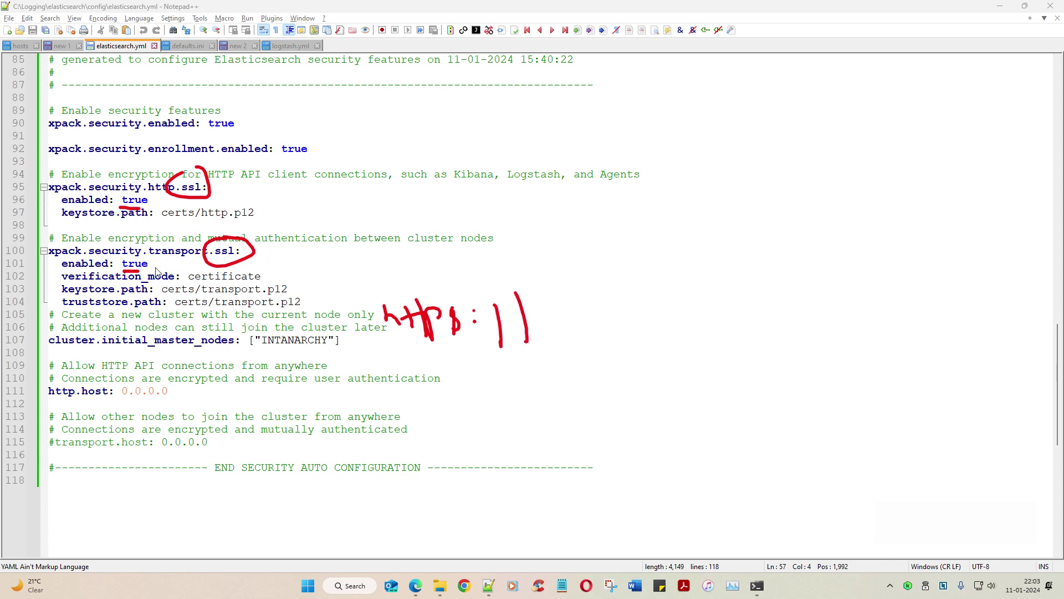
drag(123, 271, 157, 274)
mouse_move(458, 304)
mouse_down()
mouse_move(449, 314)
mouse_move(459, 334)
mouse_move(457, 315)
mouse_move(458, 324)
mouse_up()
Change the SSL 'enabled' values on lines 96 and 101 from true to false.
click(1012, 523)
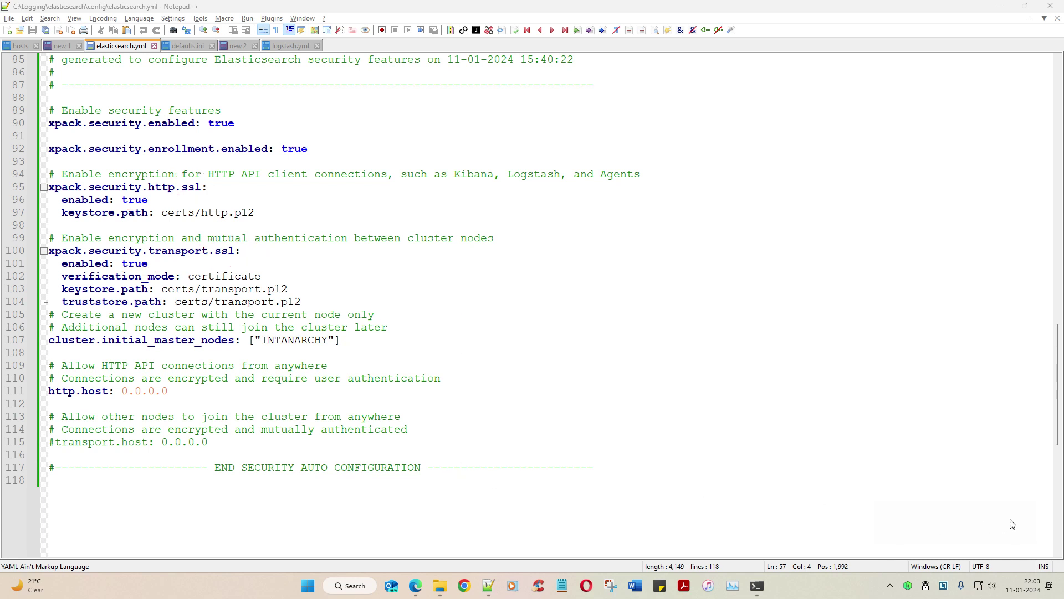
double_click(130, 200)
text(false)
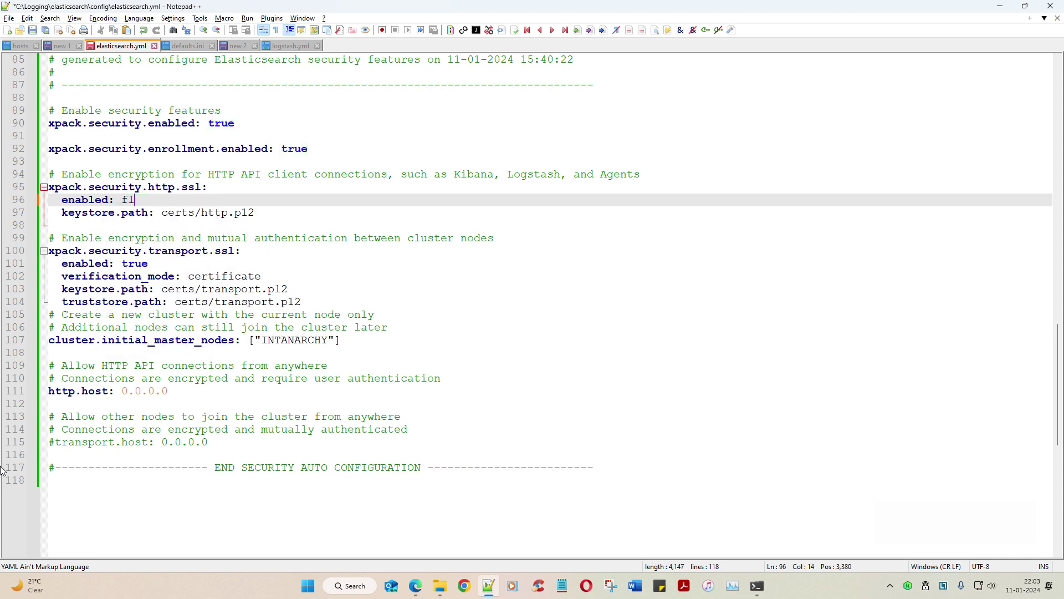
key(Escape)
double_click(138, 201)
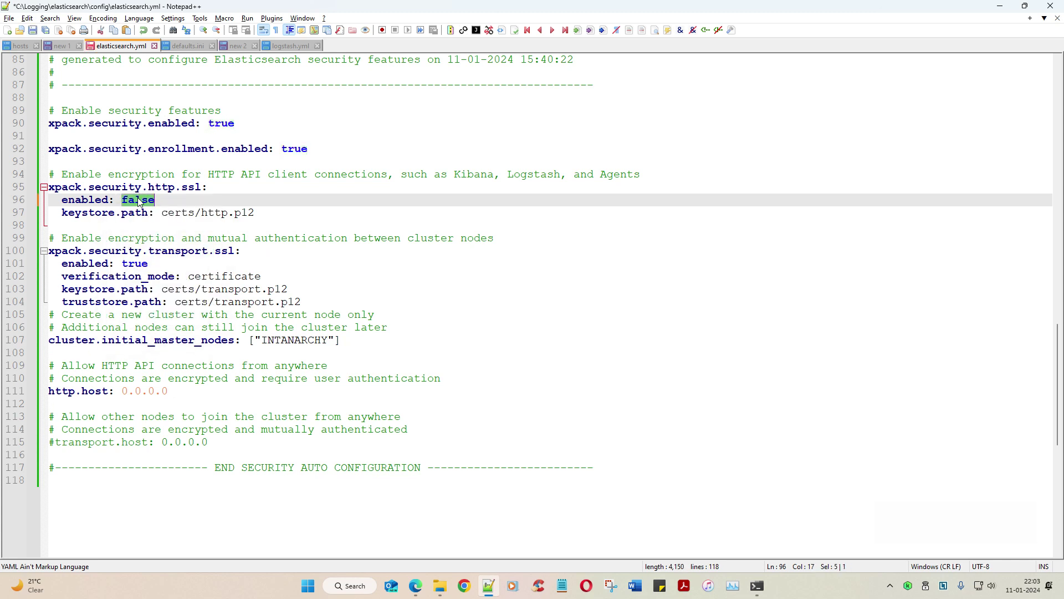
double_click(135, 264)
key(ctrl+v)
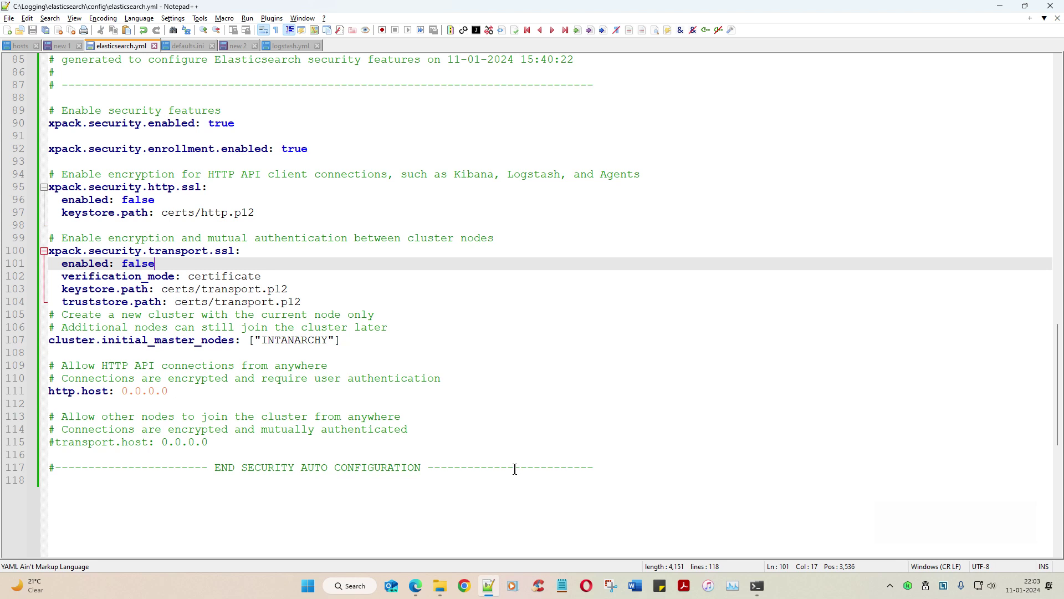
click(416, 586)
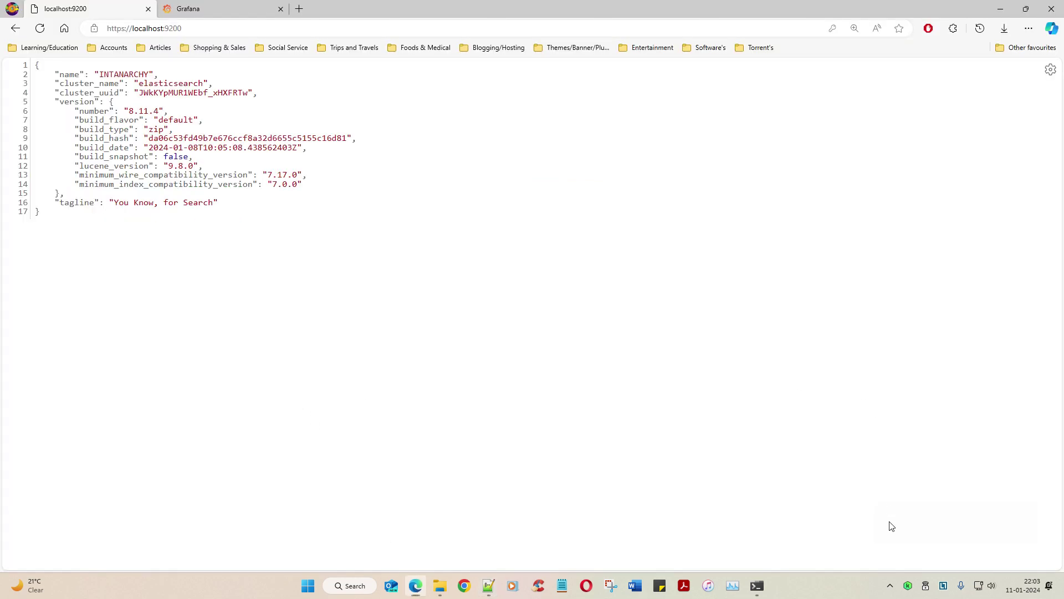
Point out the node name INTANARCHY, cluster name and version 8.11.4 in the JSON.
drag(63, 82, 145, 81)
mouse_move(233, 67)
mouse_down()
mouse_move(212, 81)
mouse_move(224, 103)
mouse_up()
drag(127, 114, 147, 117)
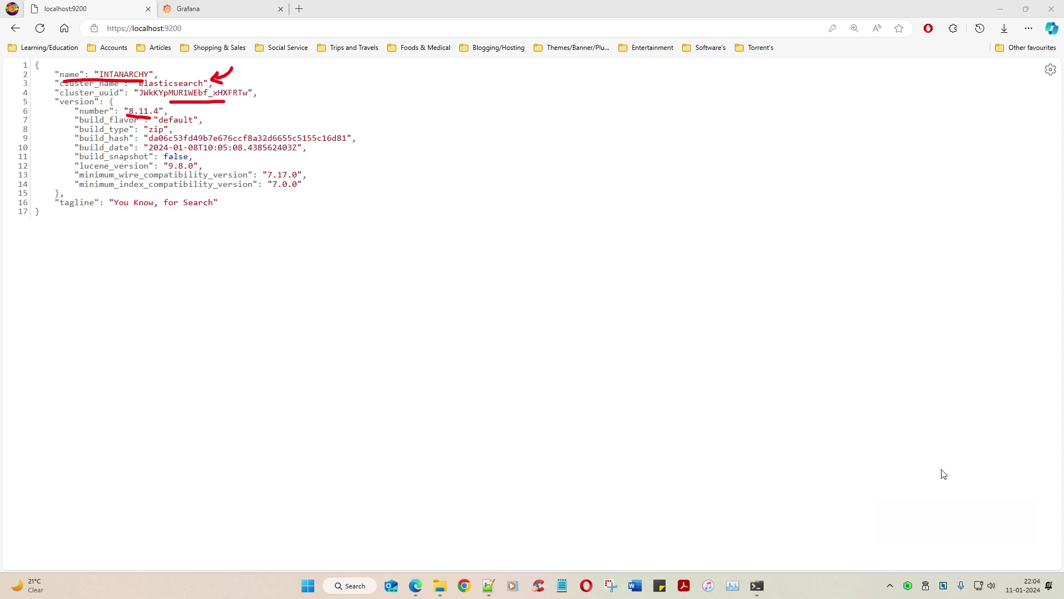
key(Escape)
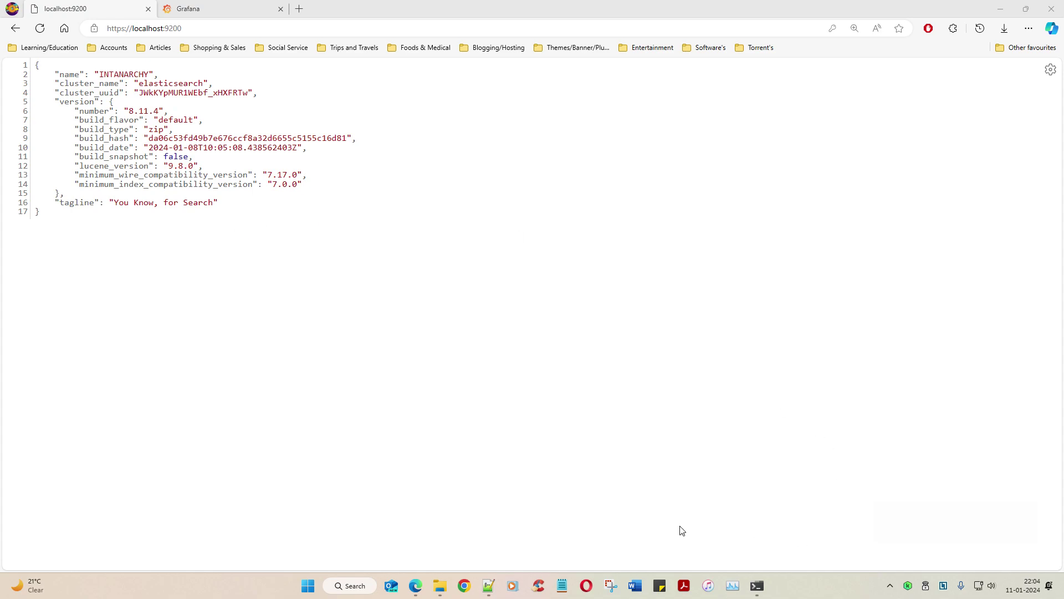
click(764, 589)
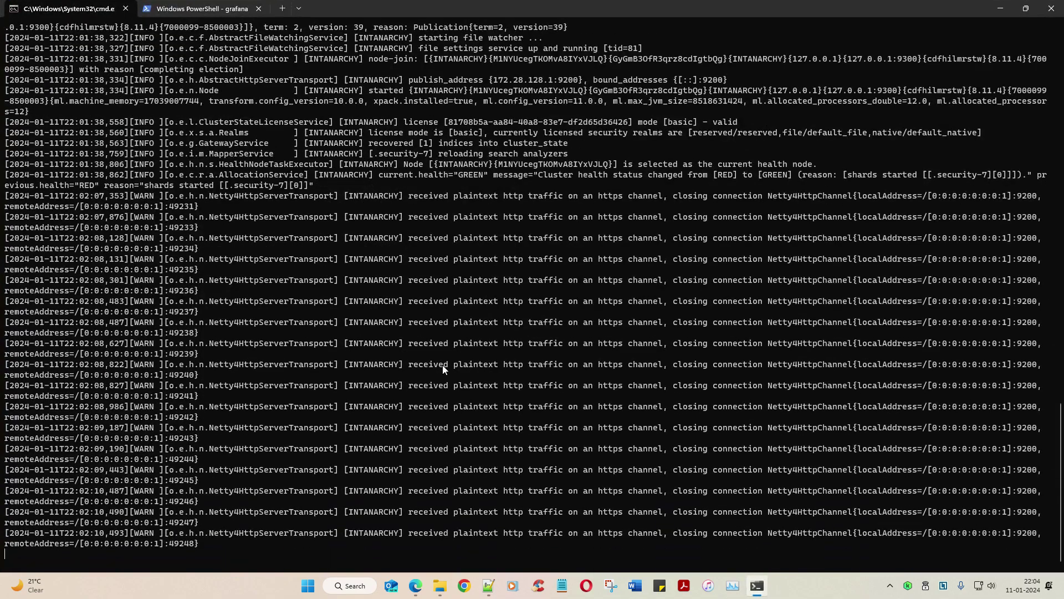
Stop Elasticsearch with Ctrl+C, confirm Y to terminate the batch job, and run cls.
key(ctrl+c)
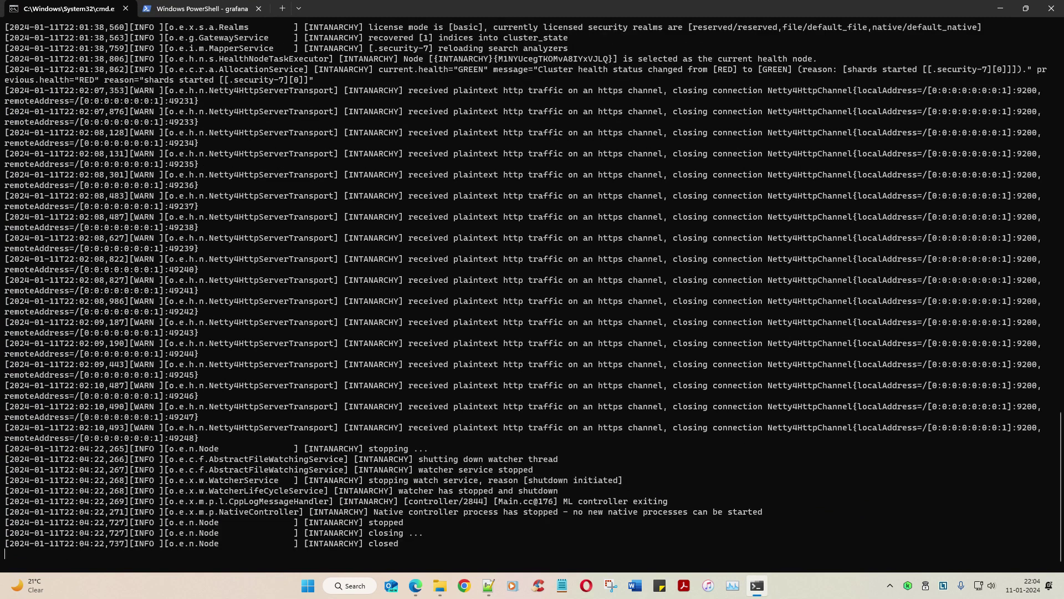
text(Y)
key(Return)
text(cls)
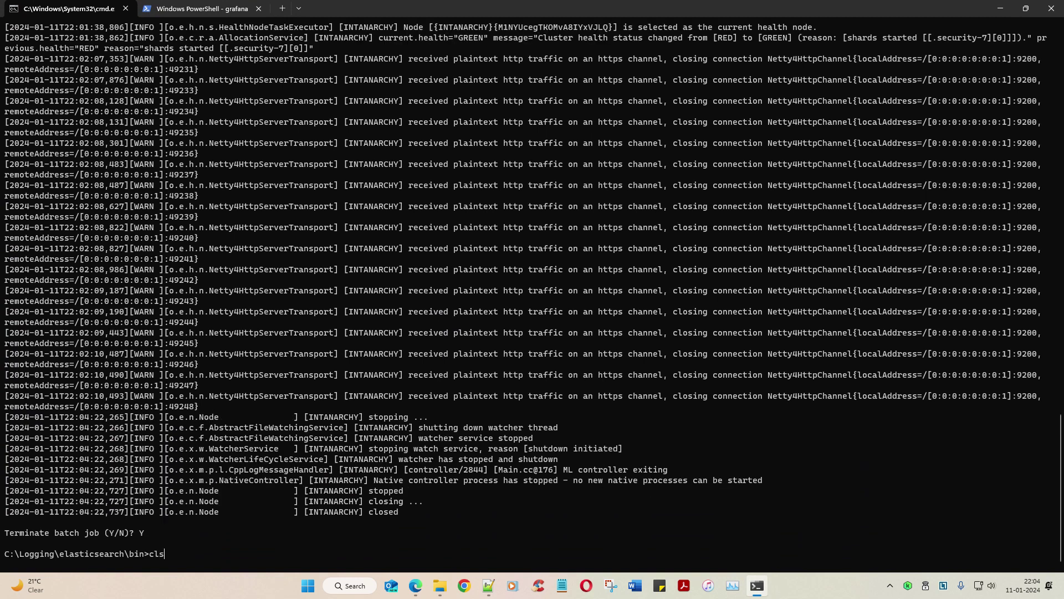
key(Return)
Double-check that line 96 of elasticsearch.yml now reads false.
click(488, 585)
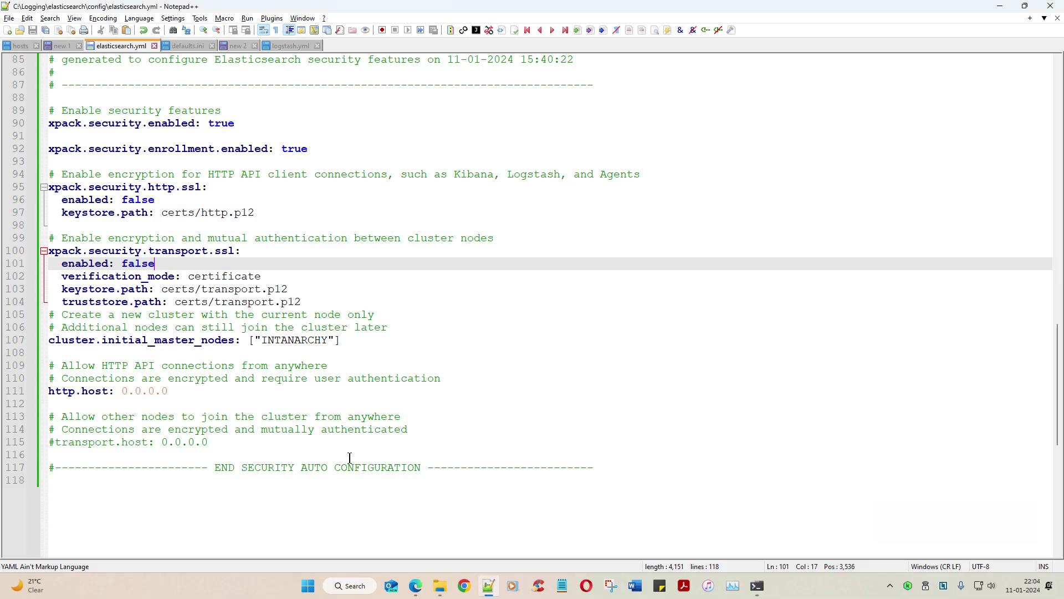
double_click(130, 203)
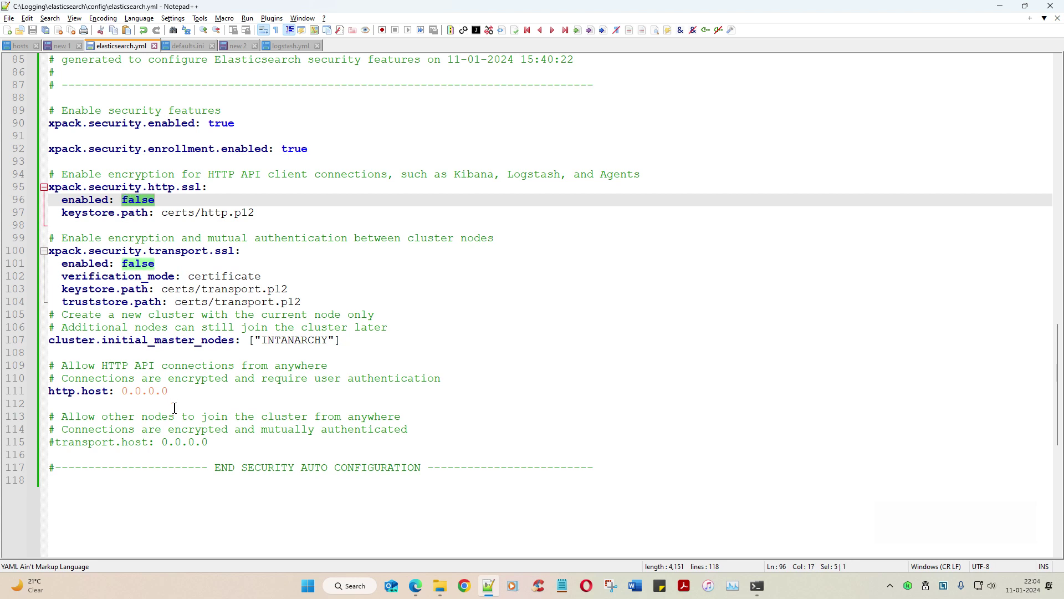
key(alt+Tab)
Relaunch elasticsearch.bat and mark the publish and bound addresses on port 9200 in the log.
text(ela)
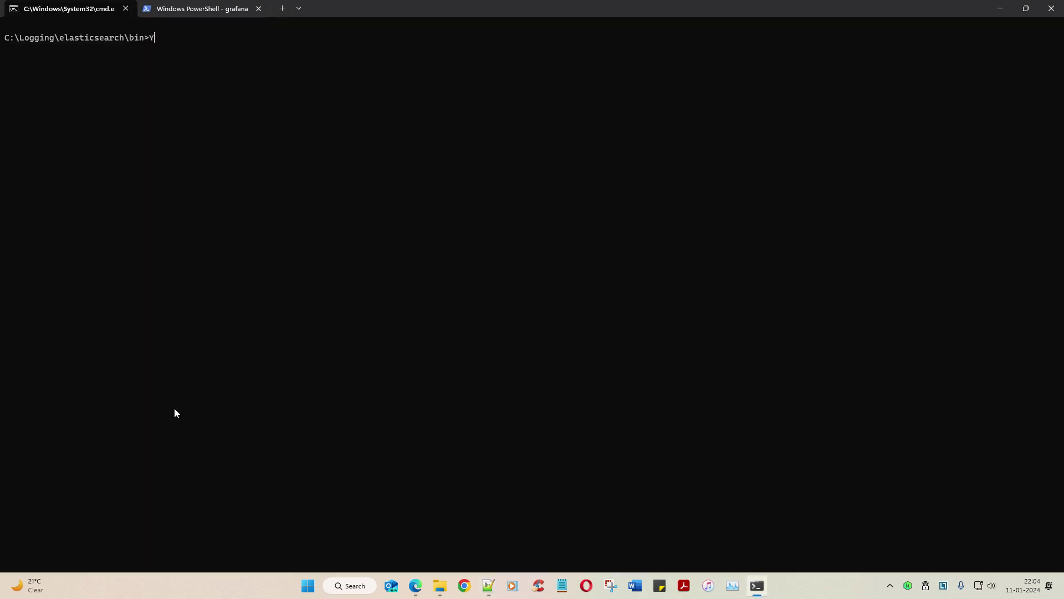
key(Tab)
key(Return)
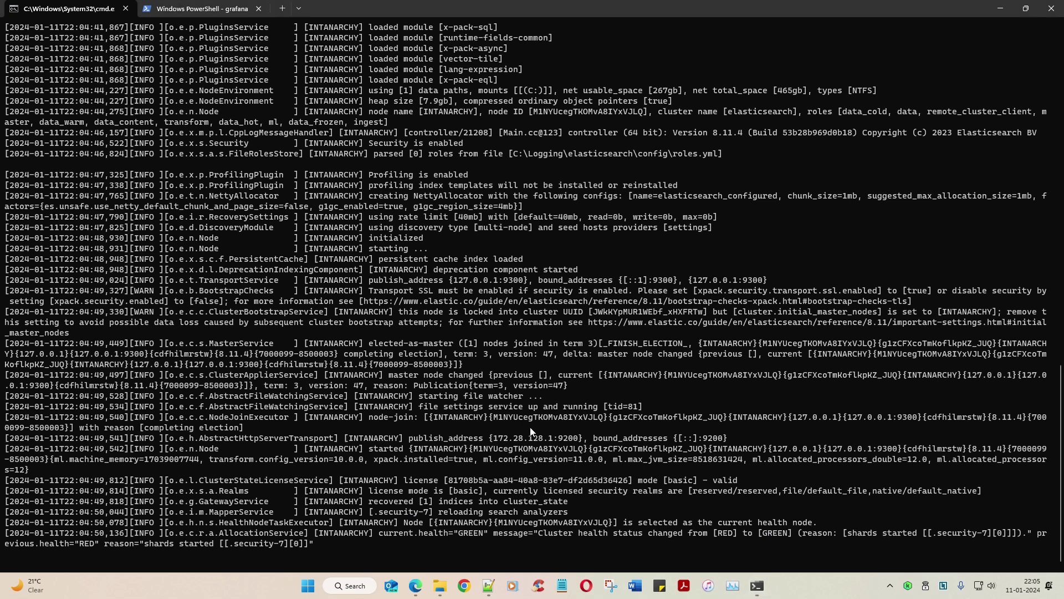
mouse_move(499, 445)
mouse_down()
mouse_move(552, 449)
mouse_move(579, 436)
mouse_move(568, 422)
mouse_move(522, 426)
mouse_up()
drag(682, 426, 726, 443)
In Edge, change the localhost:9200 address from https to http and load it.
click(416, 586)
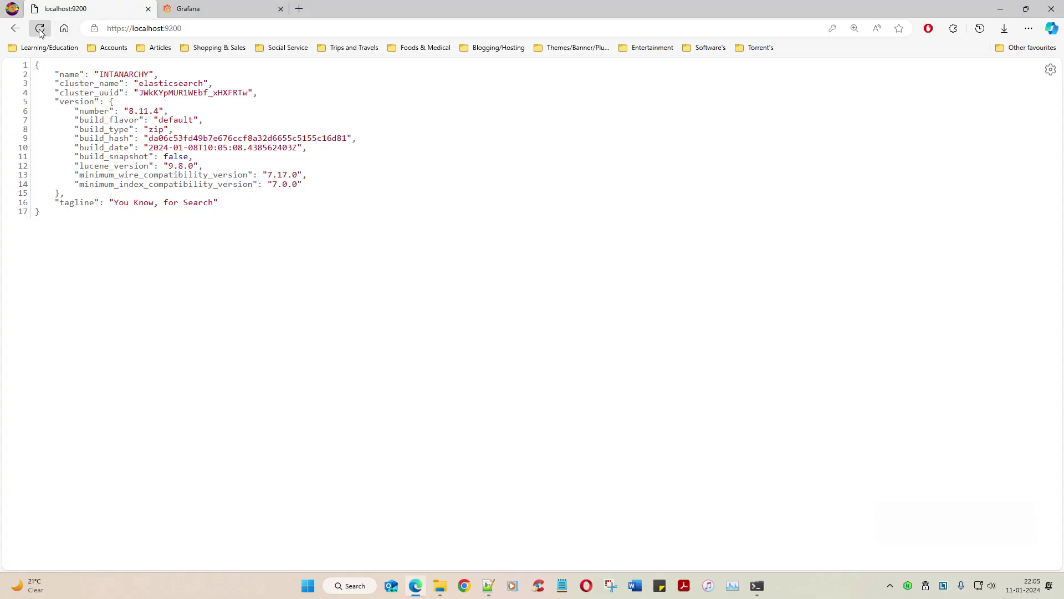
click(40, 28)
click(123, 31)
double_click(123, 30)
text(http)
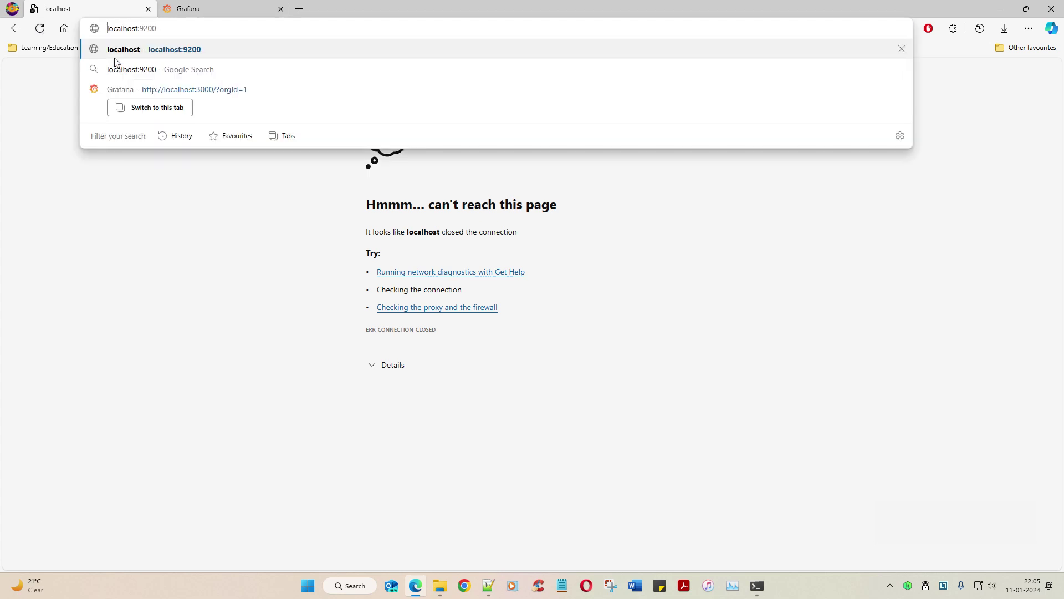
key(Return)
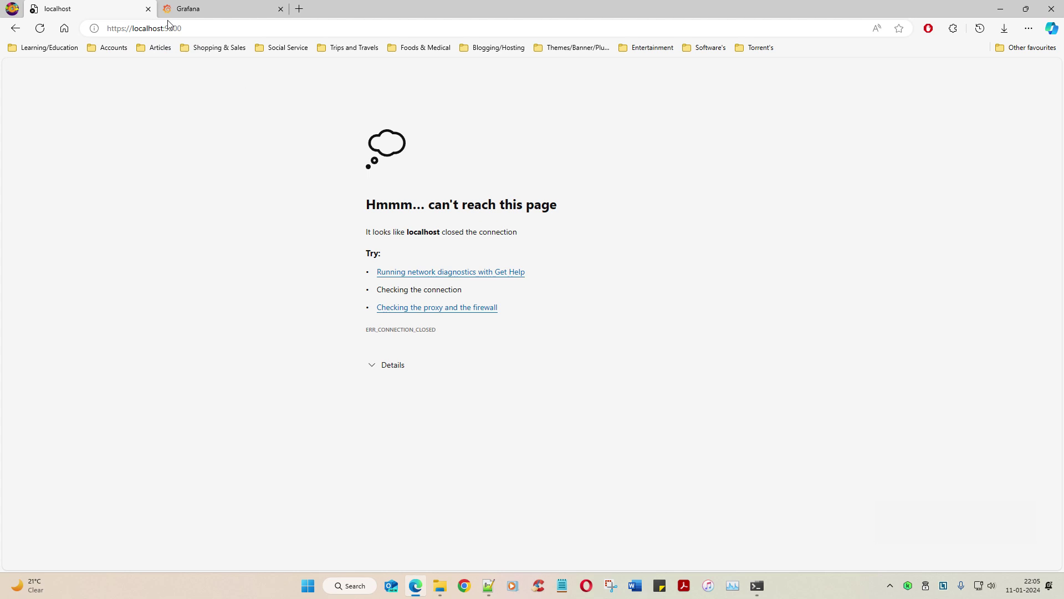
drag(133, 29, 107, 29)
key(BackSpace)
key(Return)
click(121, 28)
click(120, 27)
key(BackSpace)
key(Return)
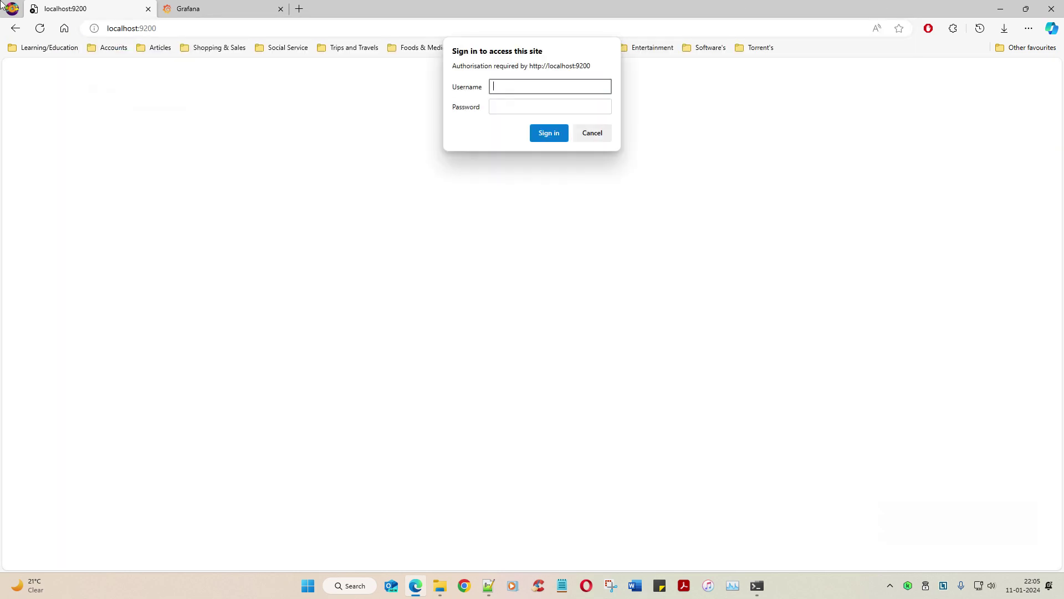
In Notepad++, switch to the 'new 2' notes and select the elastic user's password.
click(488, 585)
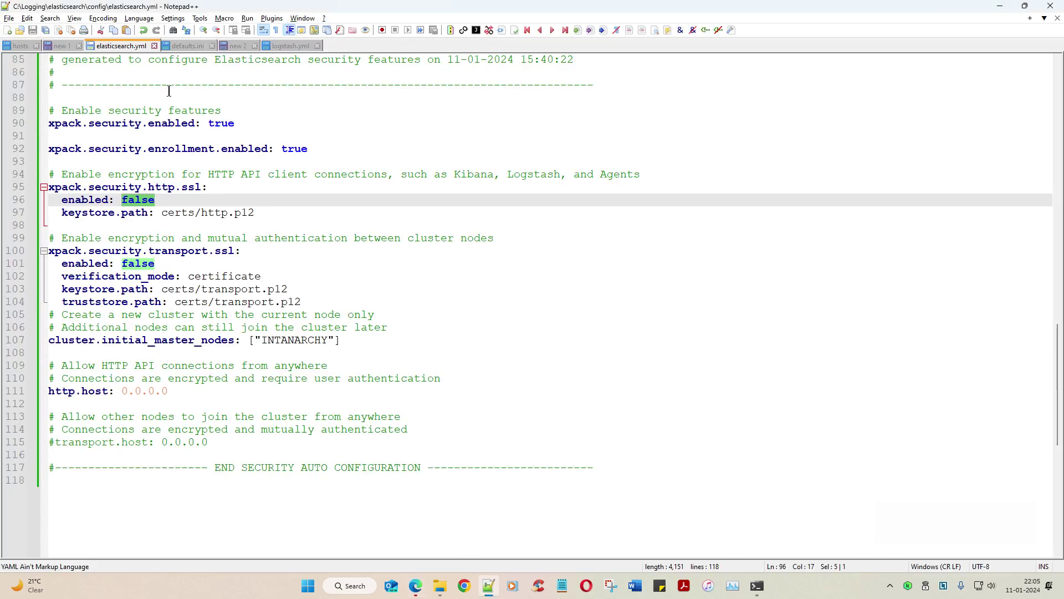
click(187, 46)
click(239, 47)
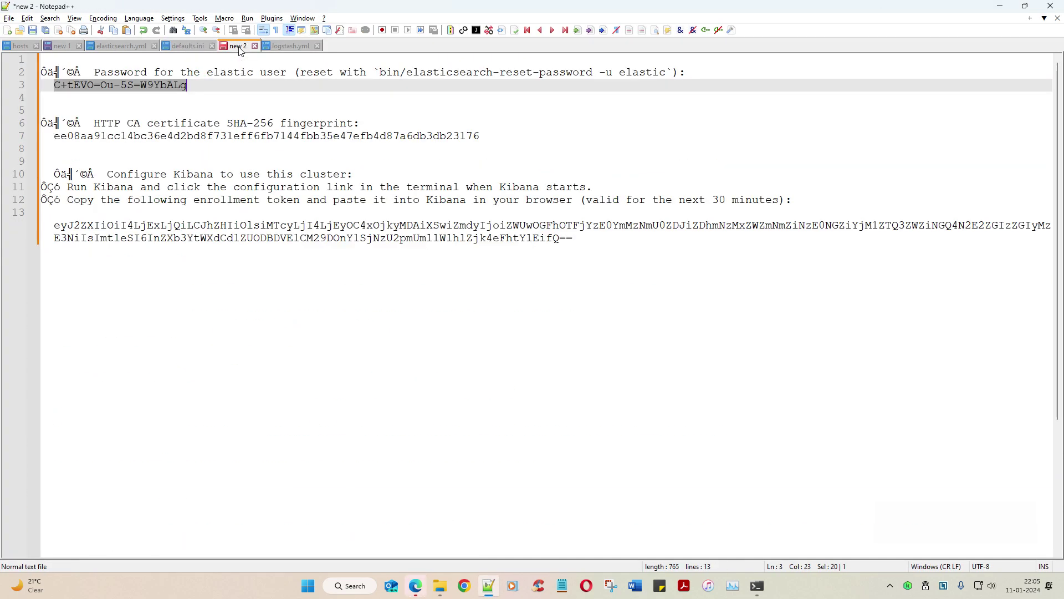
drag(54, 85, 188, 88)
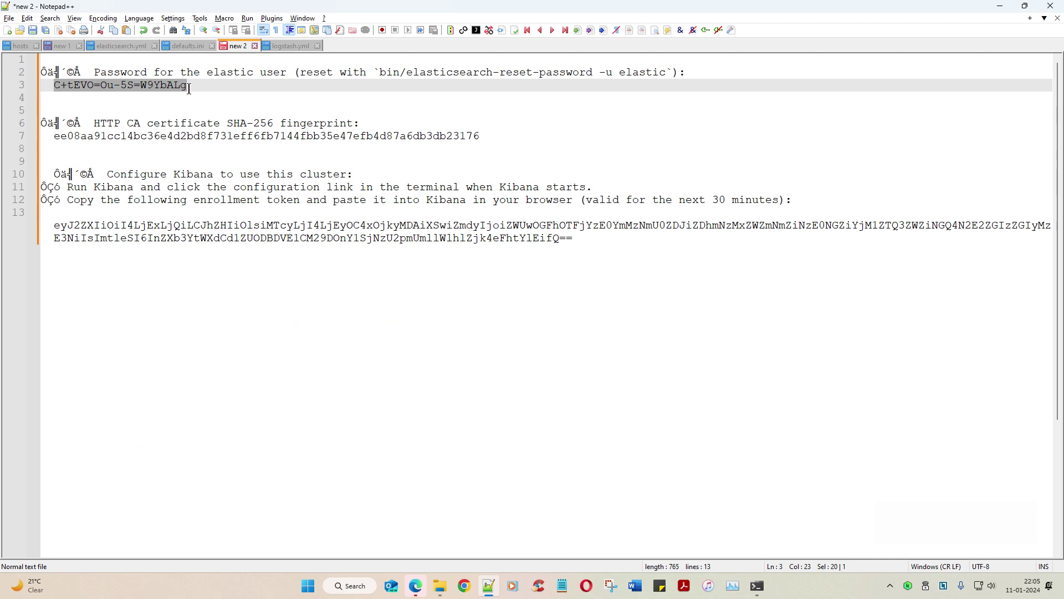
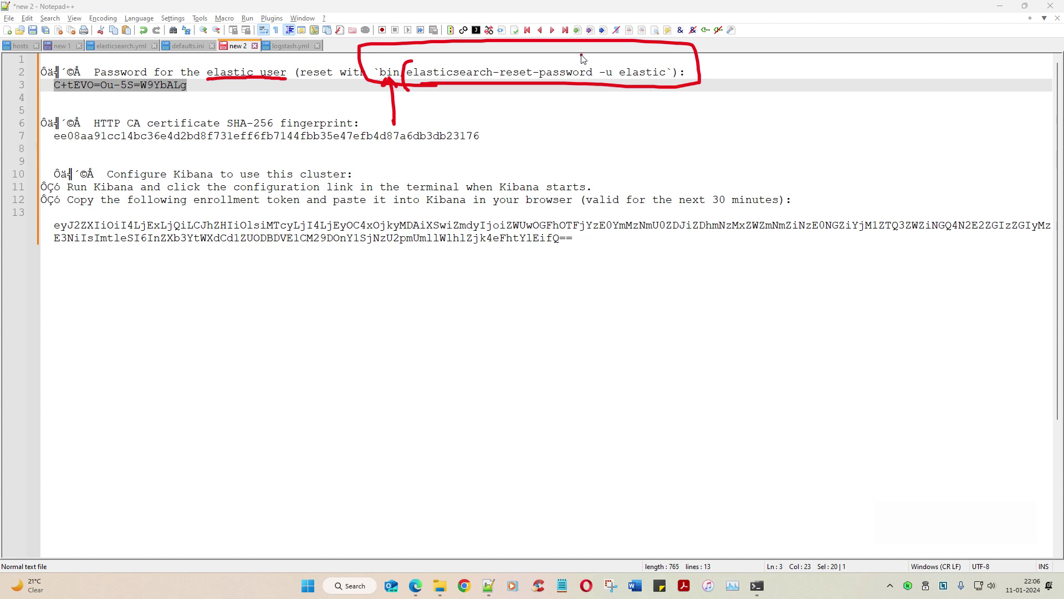
Copy 'elasticsearch-reset-password -u elastic' from the Notepad++ notes and bring the Elasticsearch terminal forward.
drag(582, 55, 591, 93)
drag(466, 89, 515, 89)
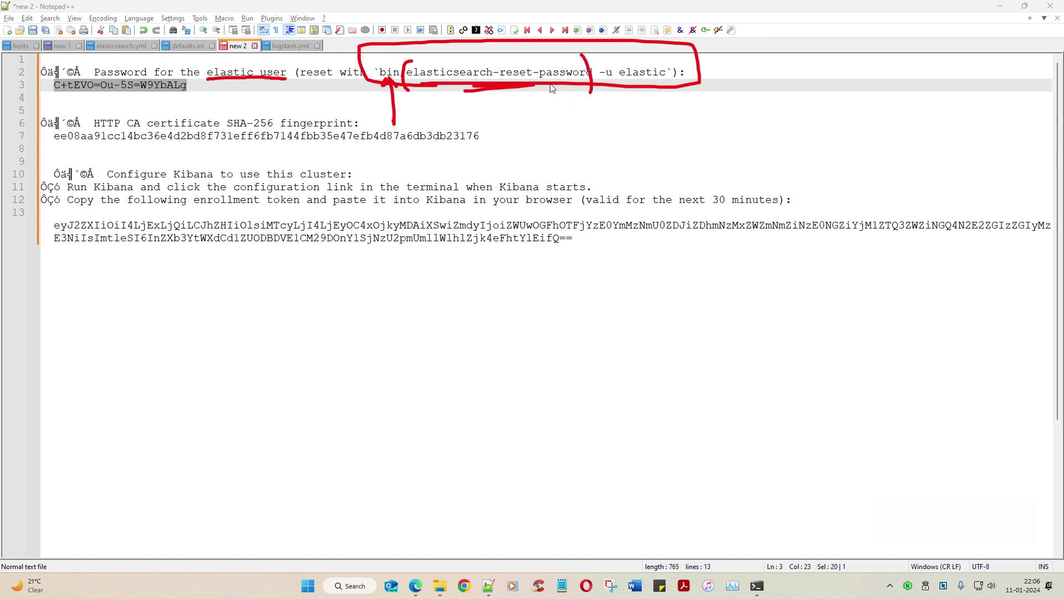
mouse_move(610, 59)
mouse_down()
mouse_move(597, 82)
mouse_move(608, 88)
mouse_move(612, 58)
mouse_move(616, 96)
mouse_move(649, 83)
mouse_move(661, 98)
mouse_up()
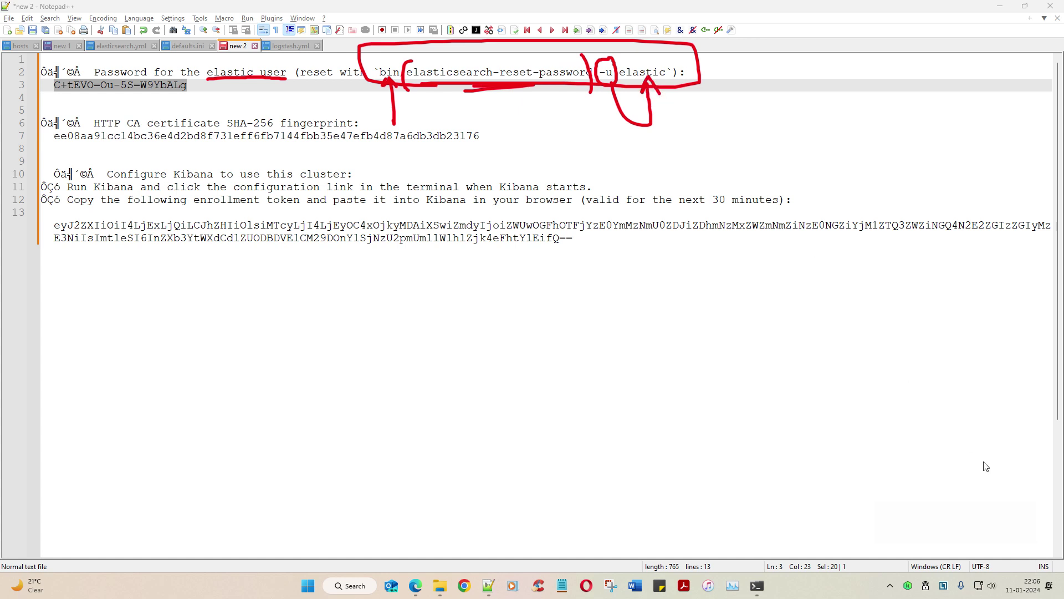
key(Escape)
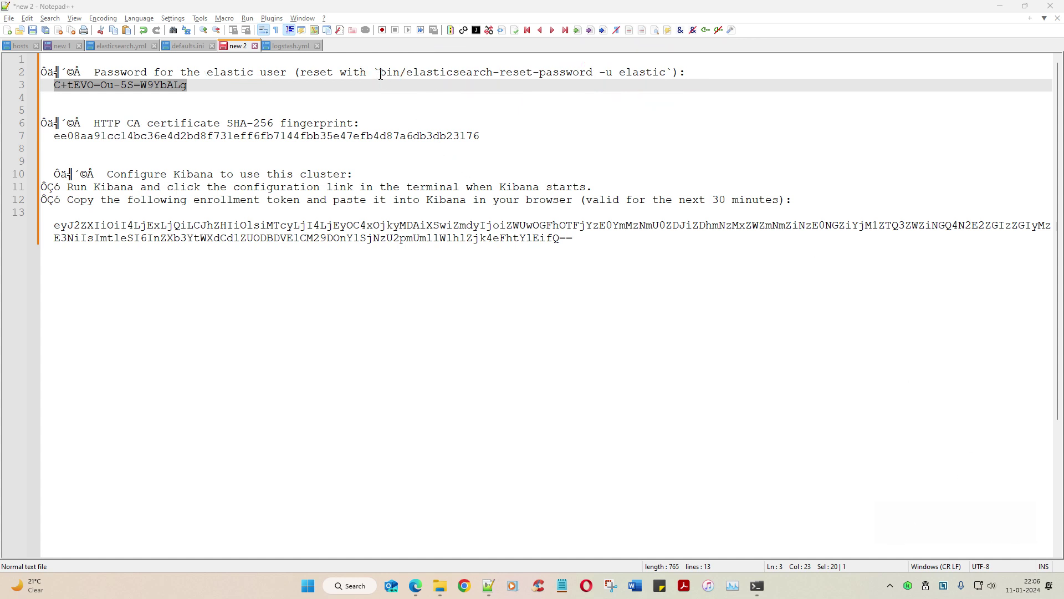
drag(407, 72, 667, 71)
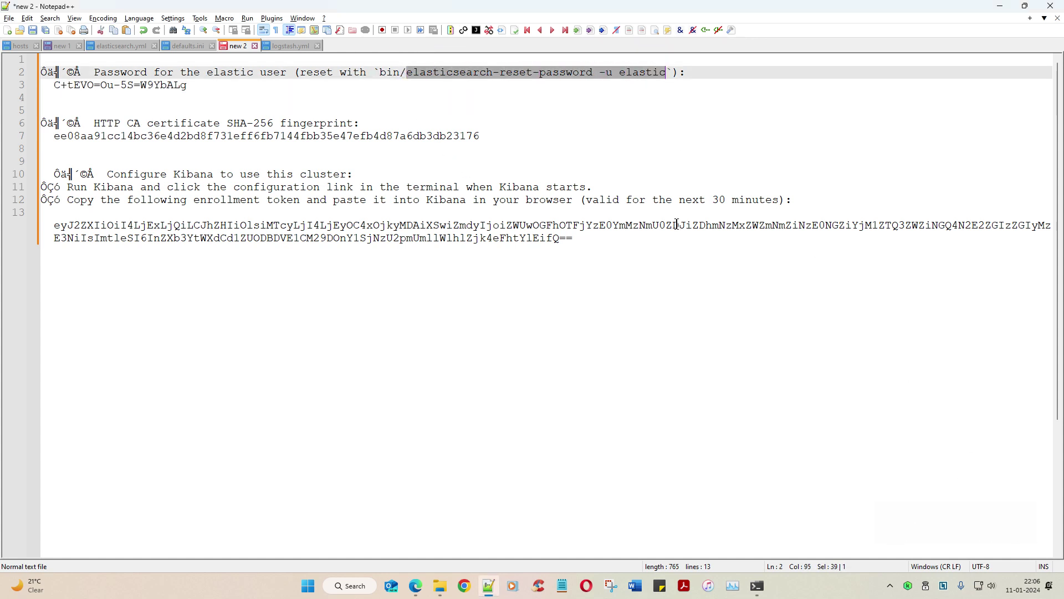
click(758, 587)
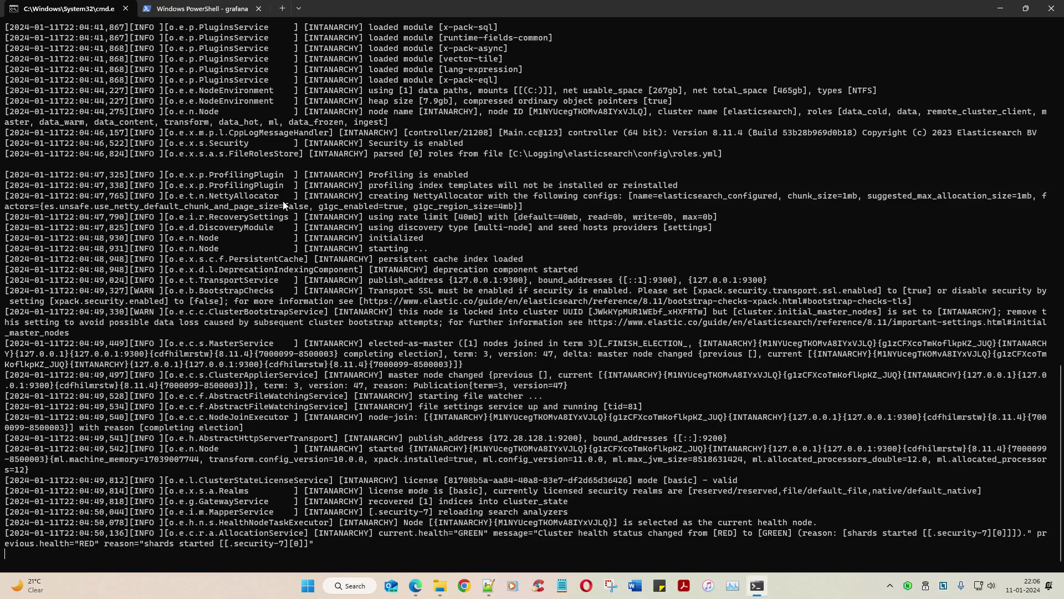
Stop the running Elasticsearch server, answering Y to end the batch job.
key(ctrl+c)
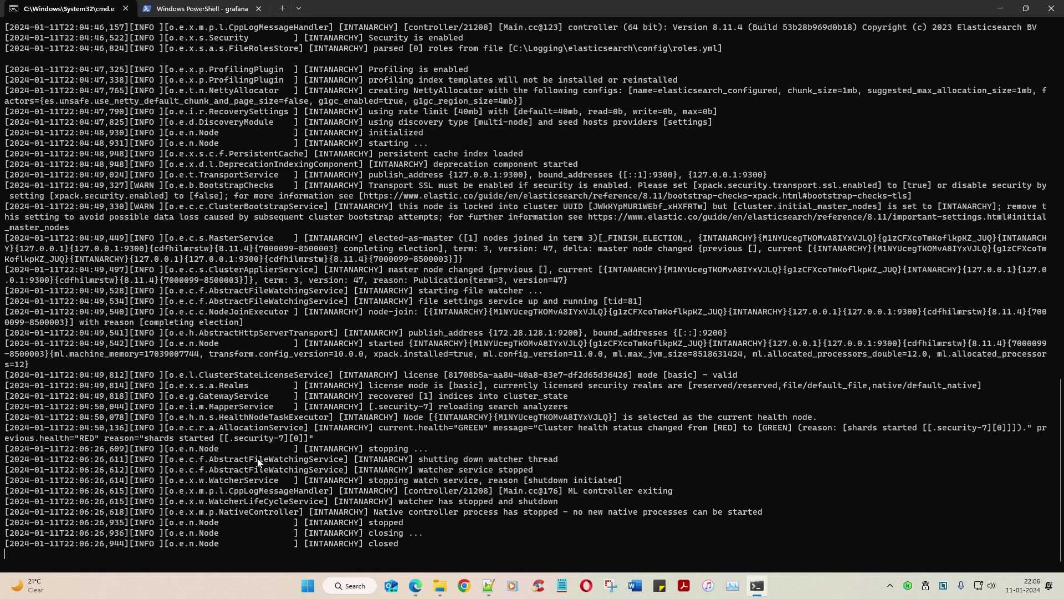
key(ctrl+c)
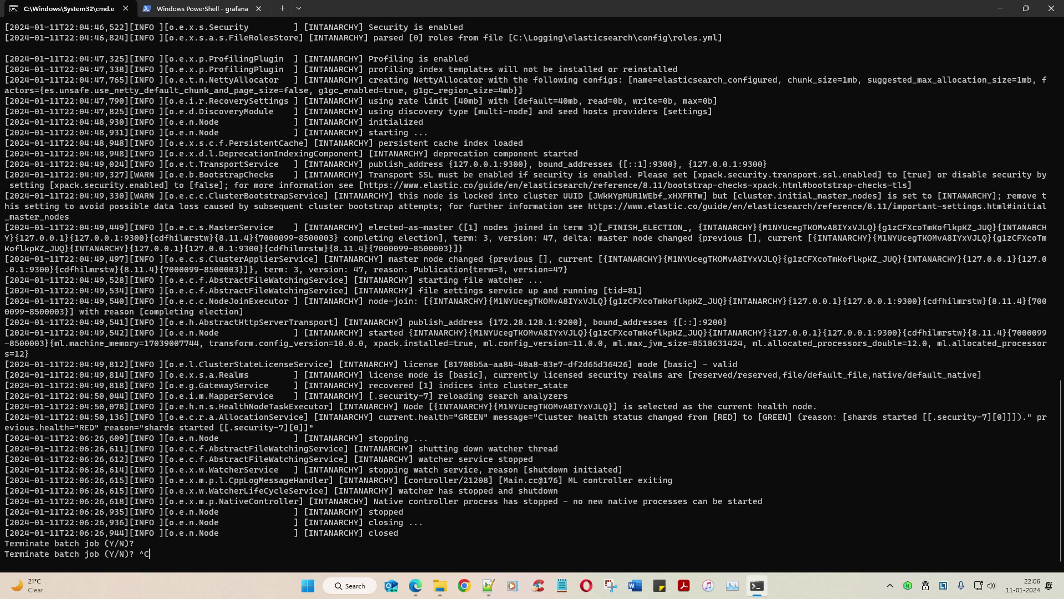
text(Y)
key(Return)
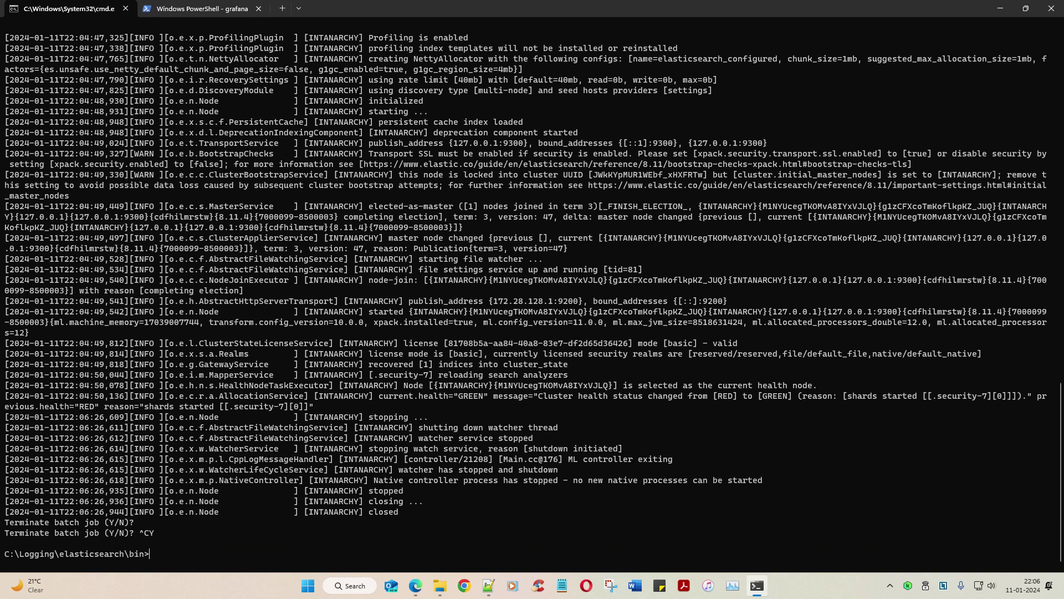
Run the pasted elasticsearch-reset-password -u elastic command, which fails with exit code 69.
key(ctrl+v)
key(Return)
key(alt+Tab)
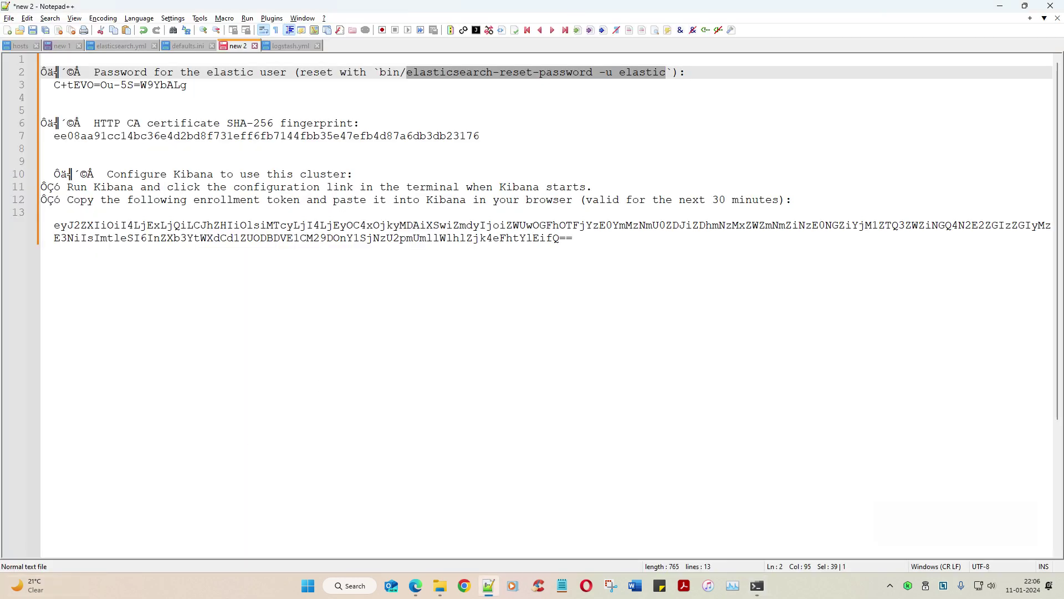
key(ctrl+c)
key(alt+Tab)
key(ctrl+v)
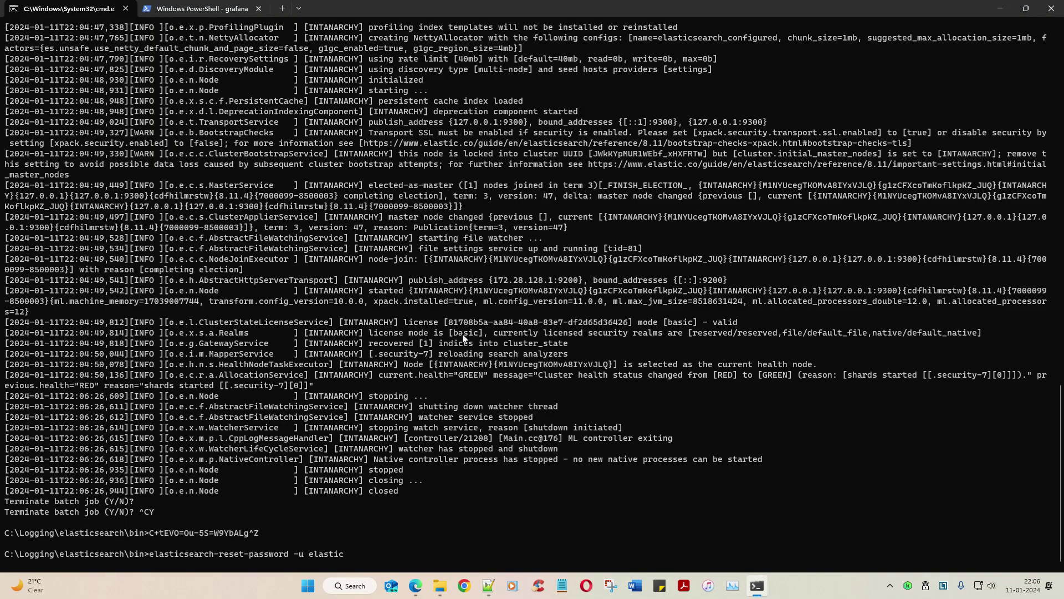
key(Return)
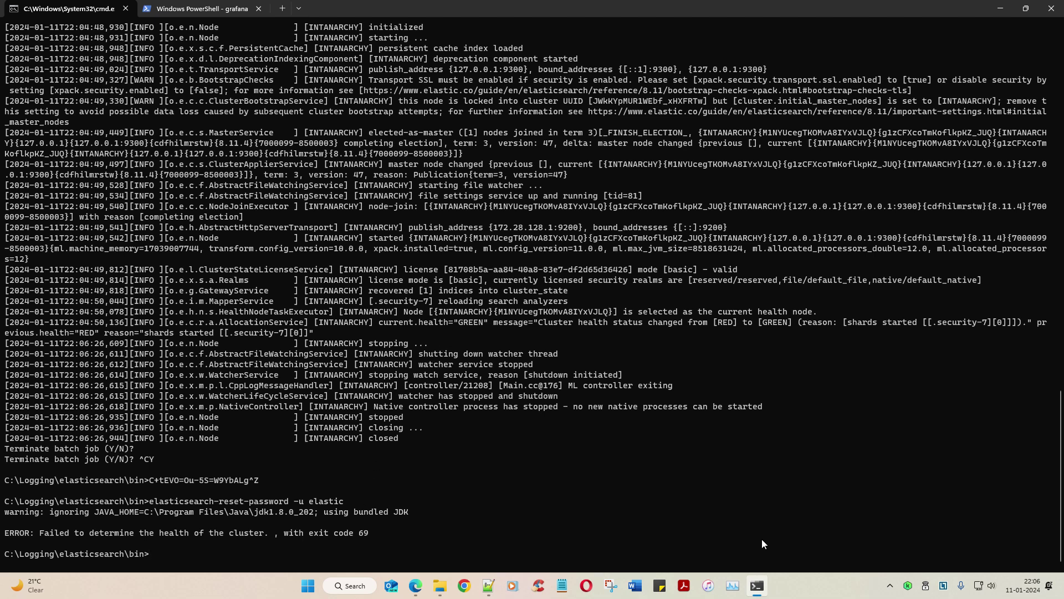
Clear the Command Prompt console with cls.
mouse_move(100, 459)
mouse_down()
mouse_move(9, 454)
mouse_move(2, 483)
mouse_move(61, 504)
mouse_move(161, 496)
mouse_move(123, 452)
mouse_move(62, 451)
mouse_up()
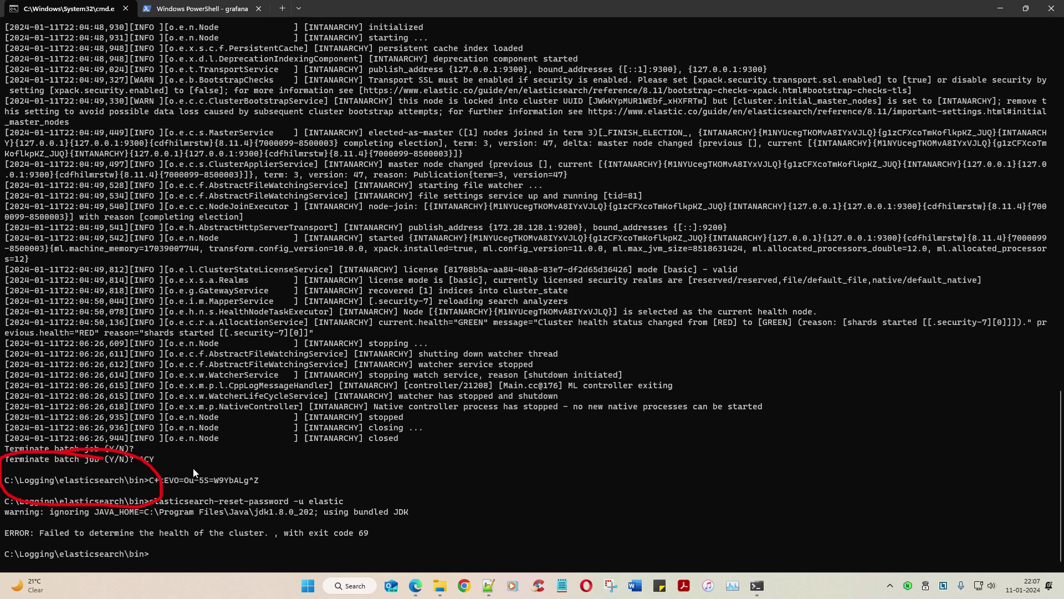
drag(158, 485, 216, 443)
mouse_move(240, 477)
mouse_down()
mouse_move(253, 490)
mouse_move(258, 476)
mouse_up()
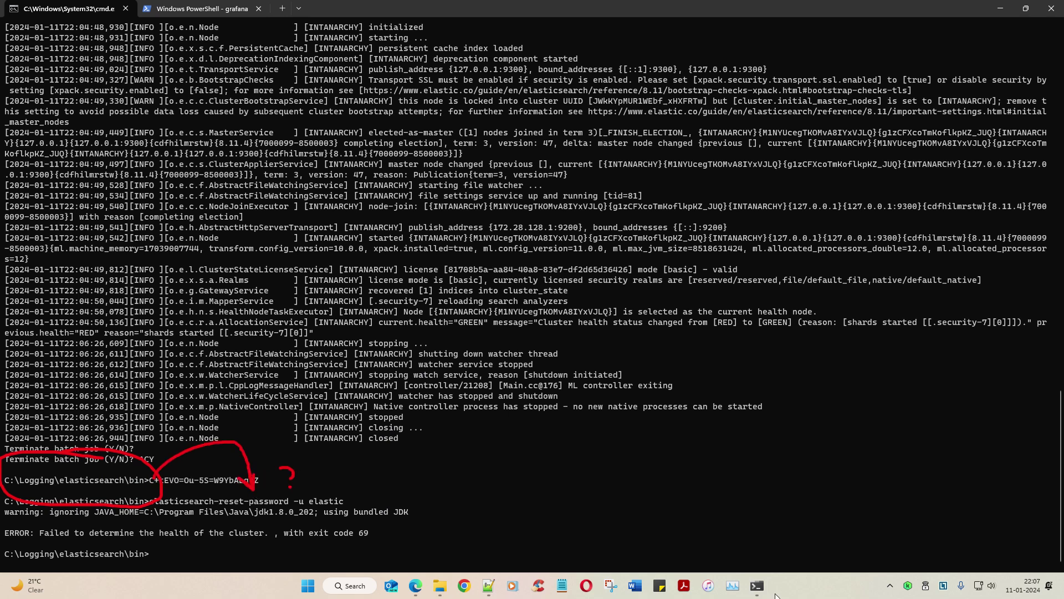
key(Escape)
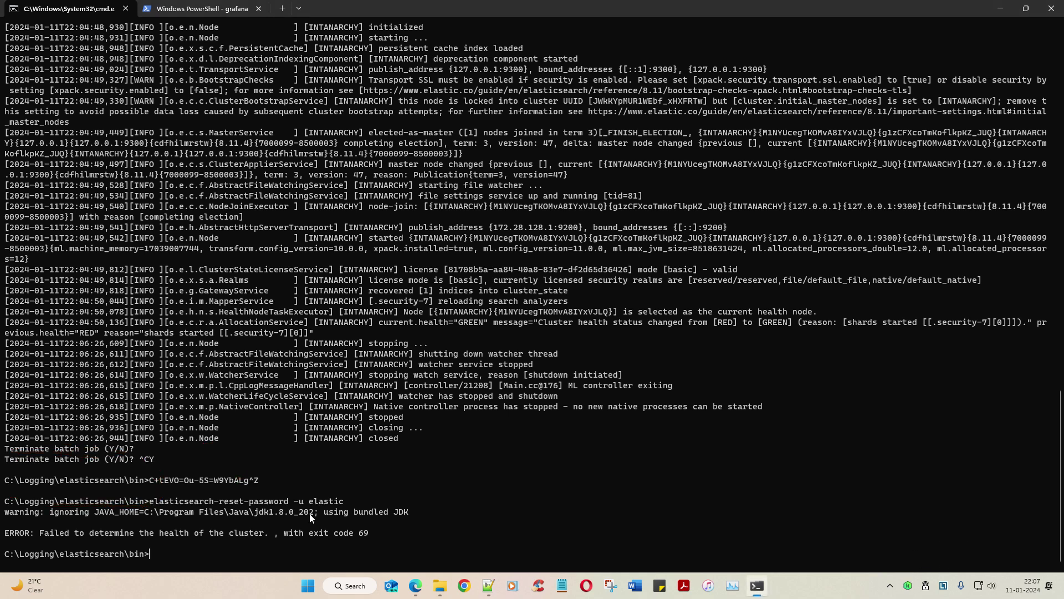
text(cls)
key(Return)
key(Up)
key(Up)
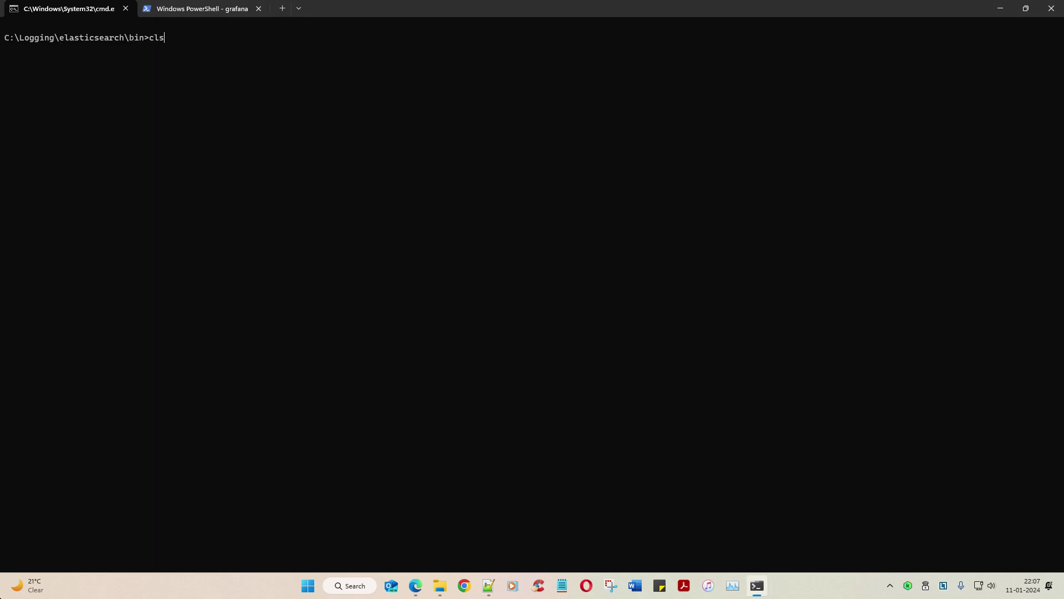
Restart elasticsearch.bat and open a new terminal tab running cmd.
key(Up)
key(Return)
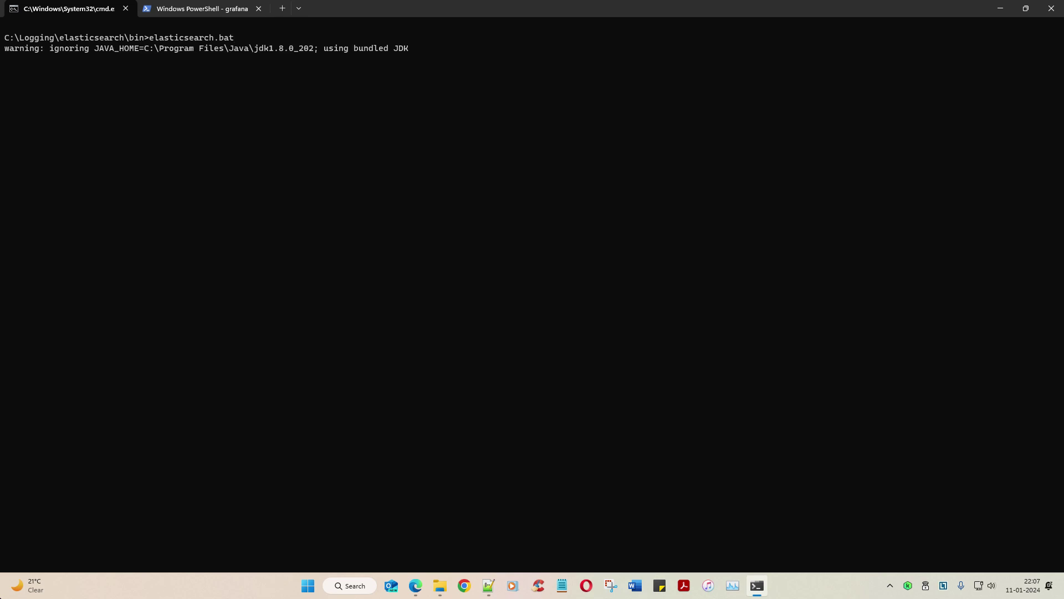
click(283, 9)
text(cmd)
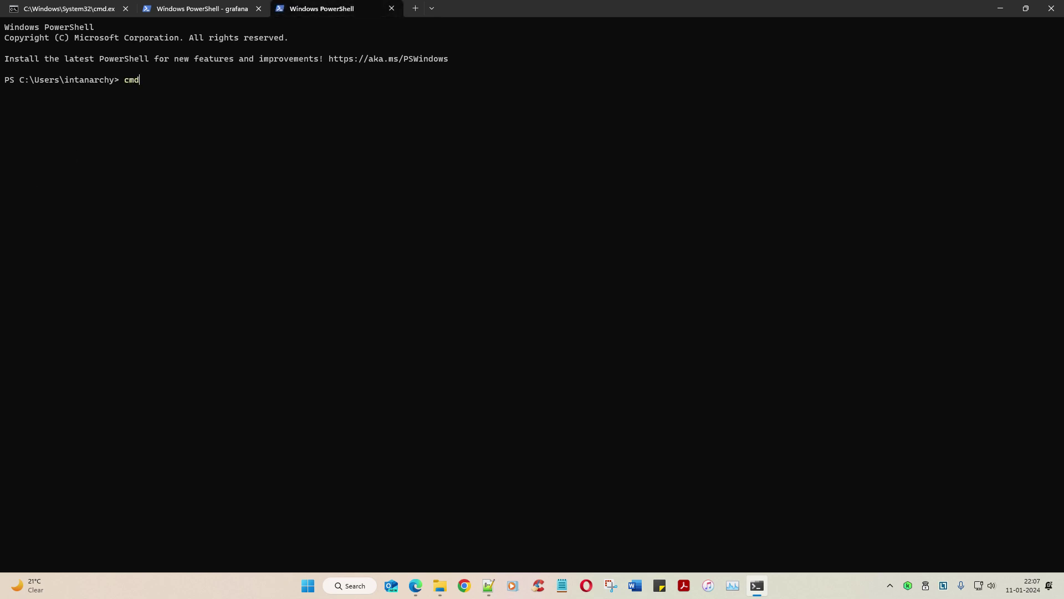
key(Return)
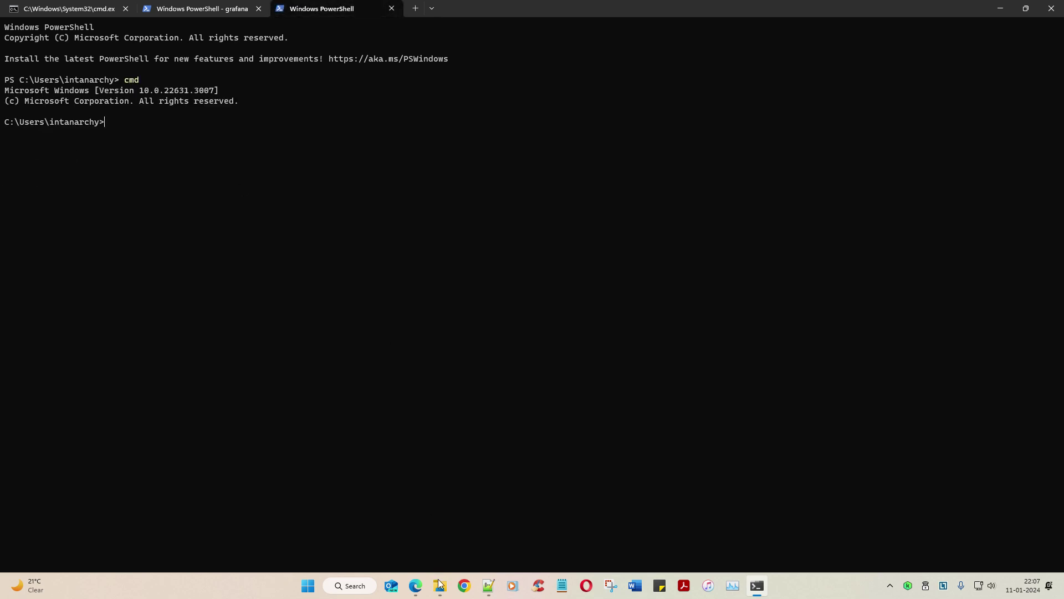
Change into the Elasticsearch bin folder using the path copied from File Explorer.
click(440, 586)
click(102, 11)
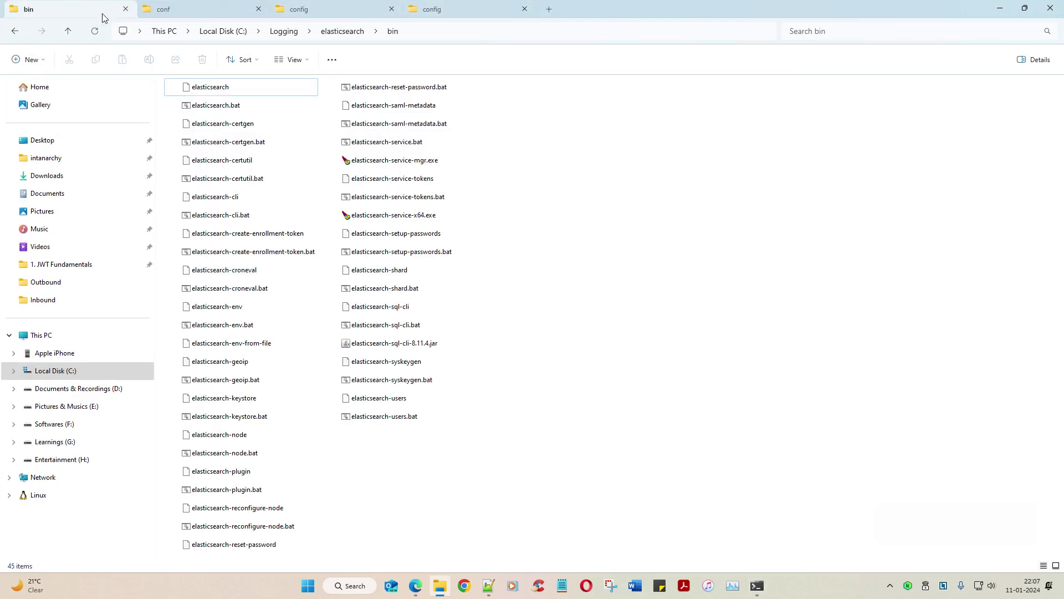
click(440, 36)
key(ctrl+c)
key(alt+Tab)
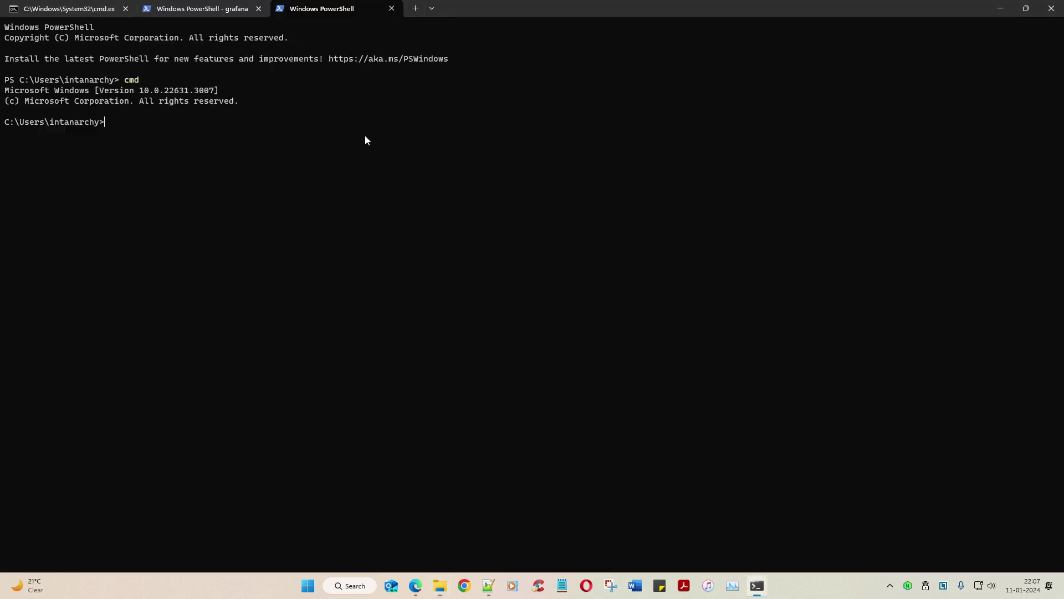
text(cd)
key(ctrl+v)
key(Return)
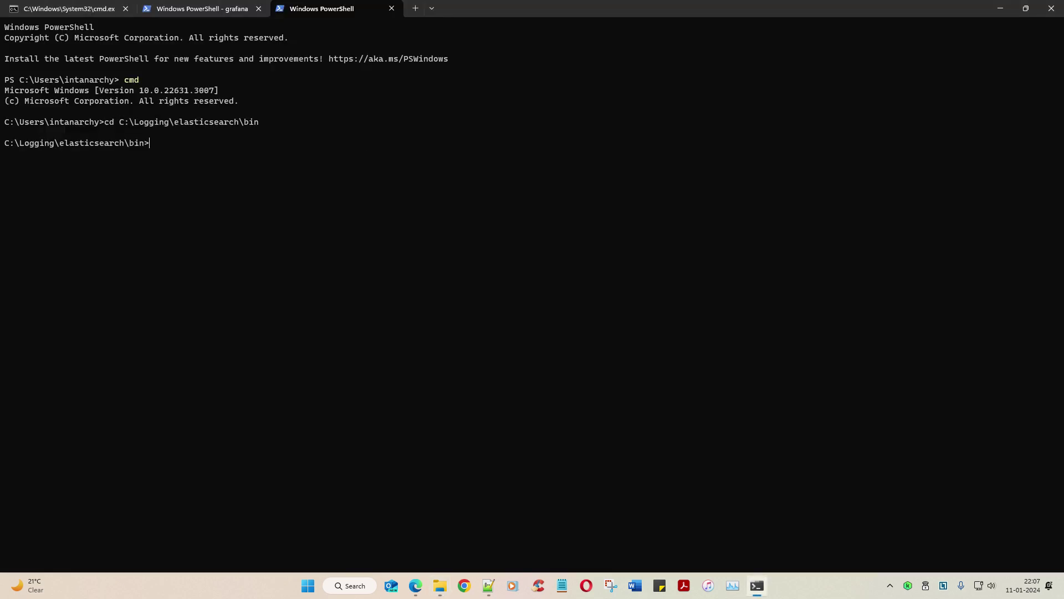
Reset the elastic user's password with elasticsearch-reset-password -u elastic, confirm Y, and copy the new value.
drag(283, 9, 94, 8)
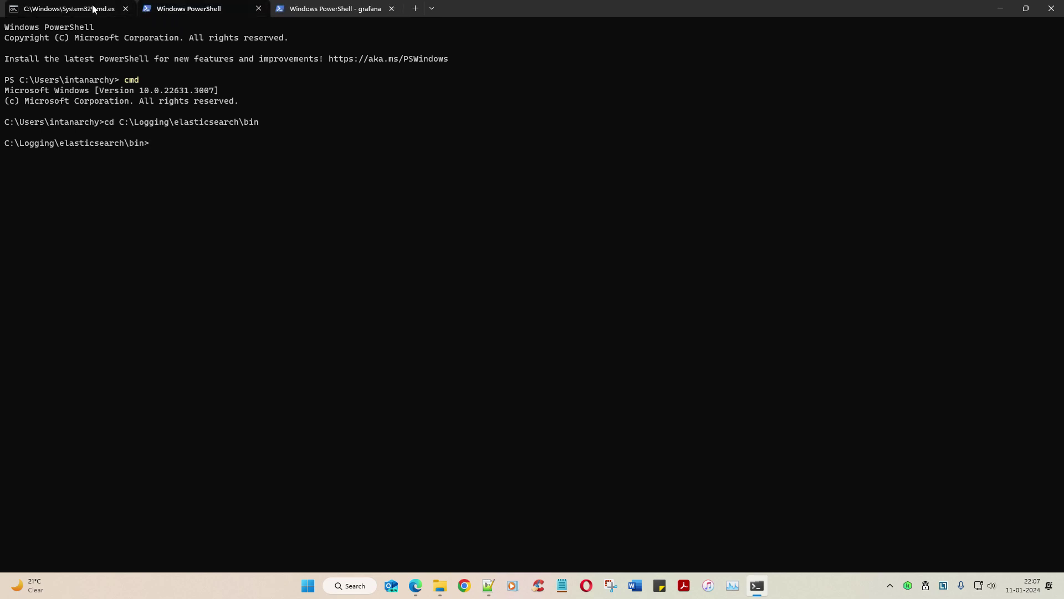
click(189, 8)
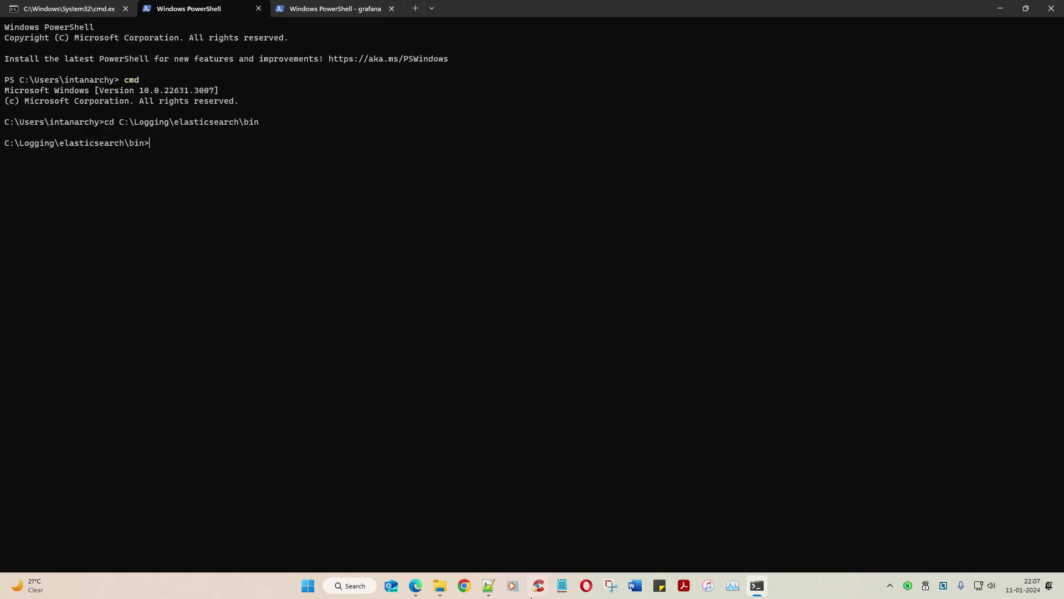
click(488, 586)
key(alt+Tab)
key(ctrl+v)
key(Return)
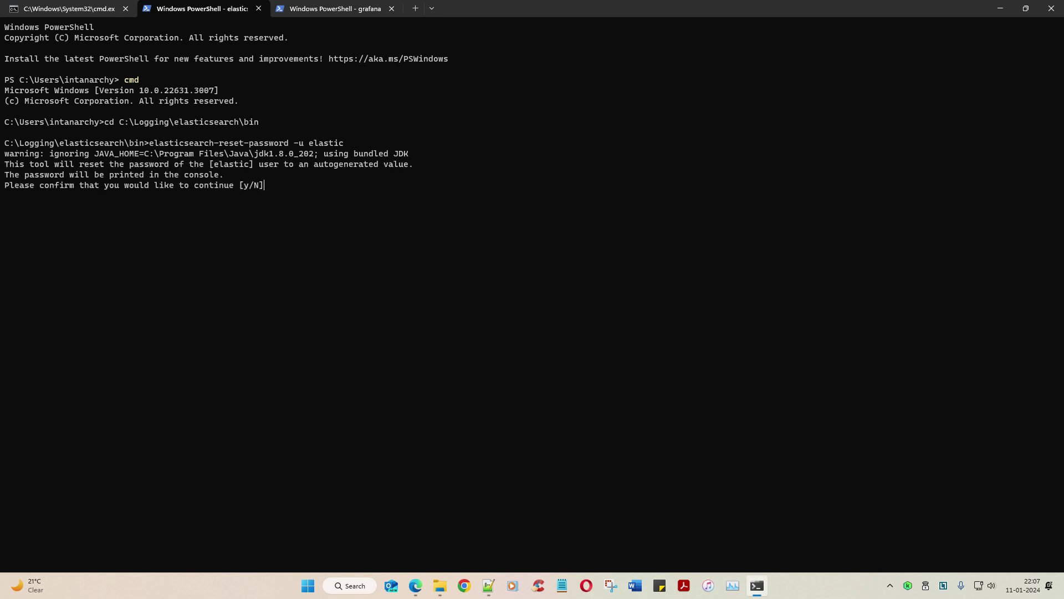
text(Y)
key(Return)
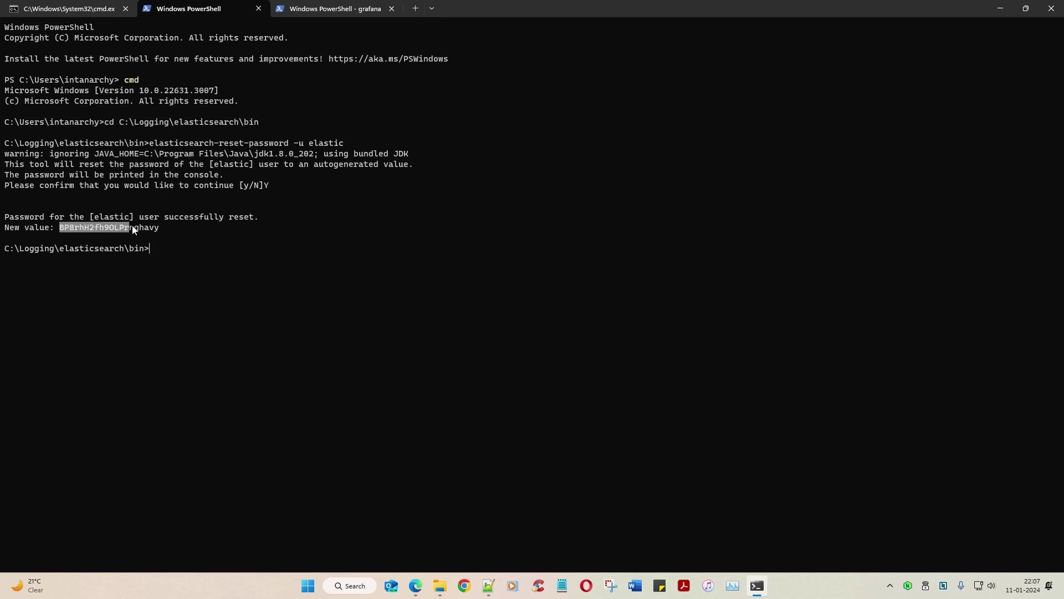
key(ctrl+c)
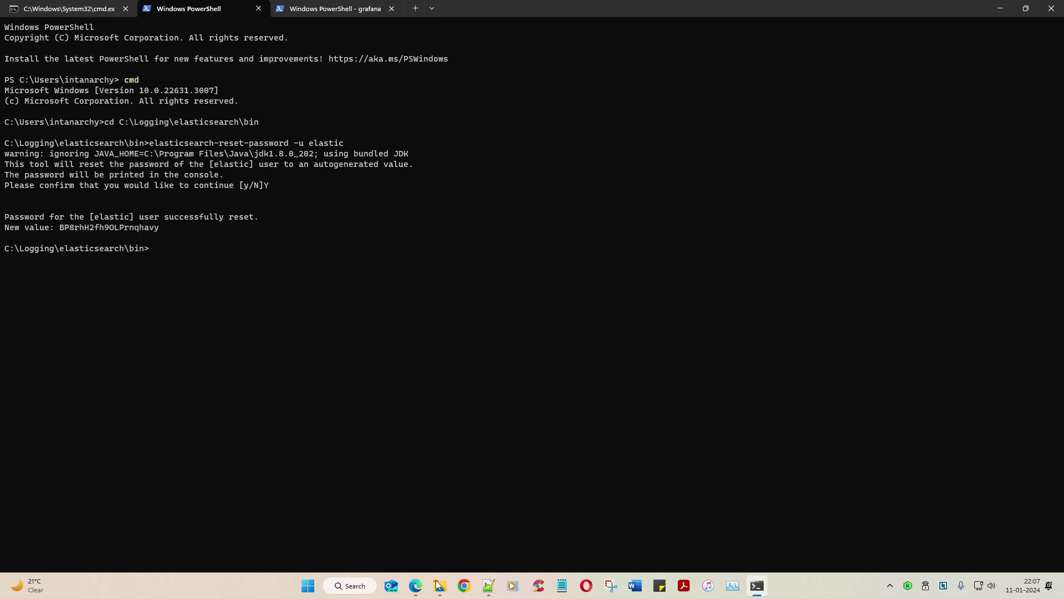
Sign in to localhost:9200 in Edge as user elastic with the new password.
click(416, 586)
click(41, 28)
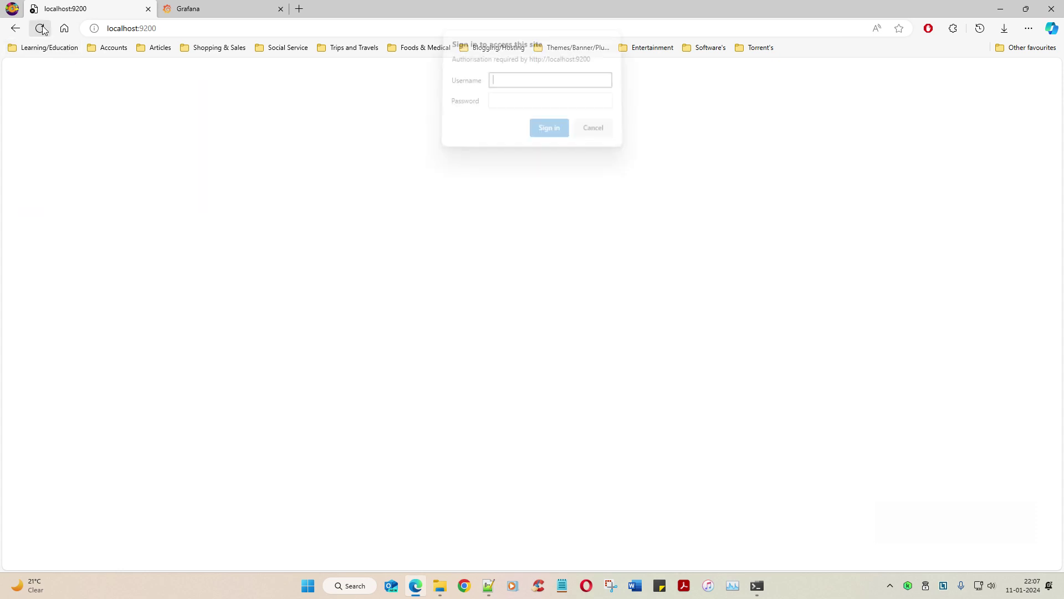
click(510, 107)
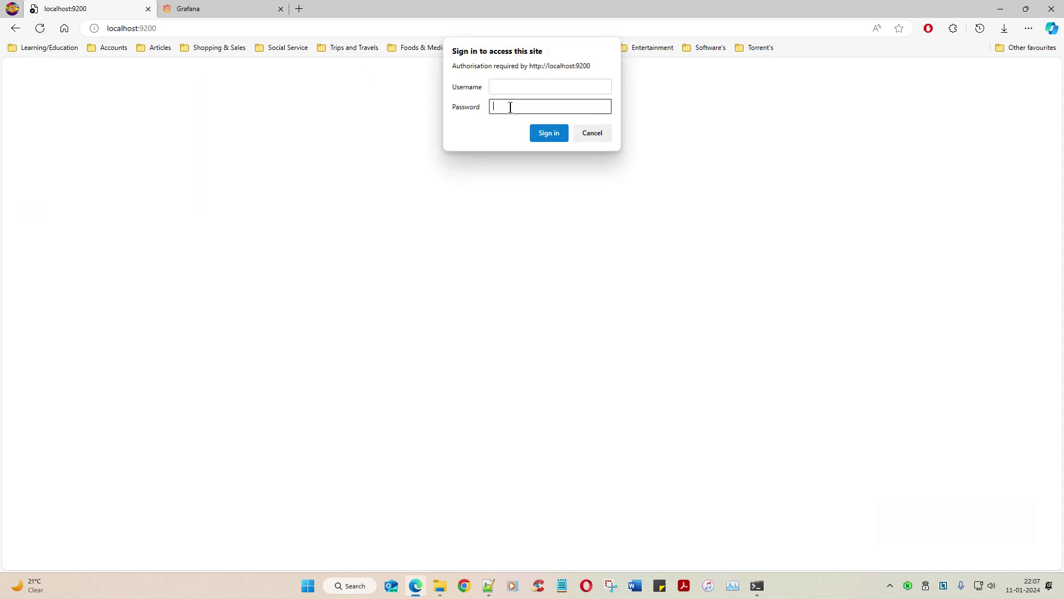
key(ctrl+v)
click(512, 89)
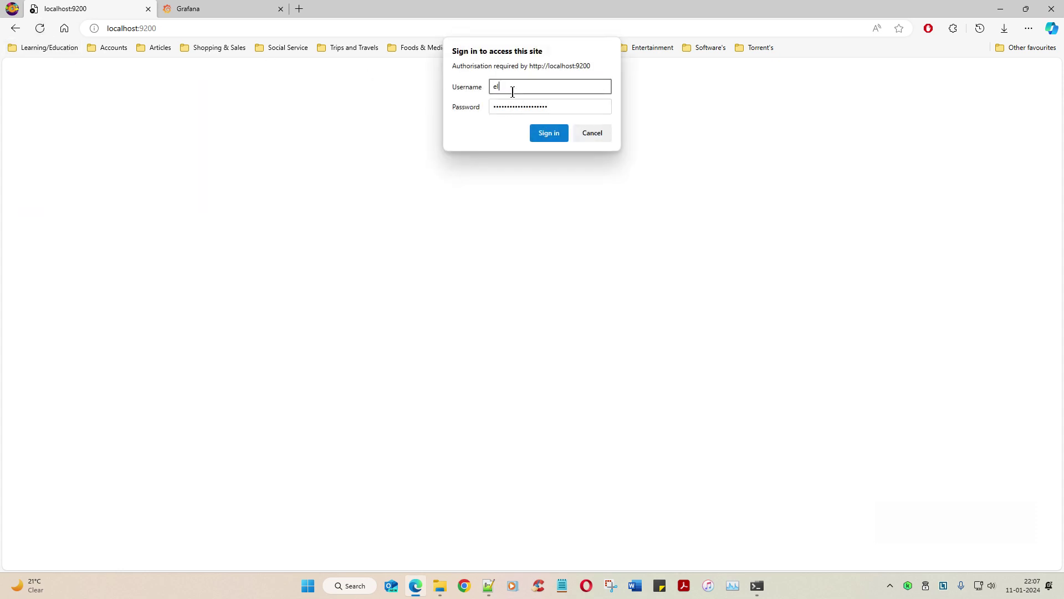
text(elastic)
key(Return)
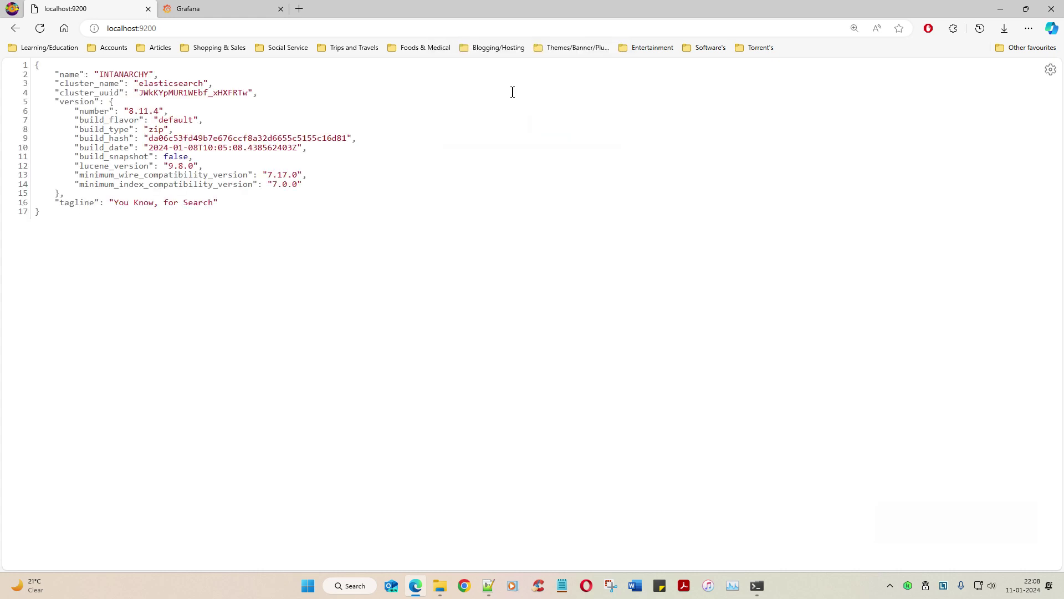
Stop the Grafana server in its terminal tab, then refresh and close the Grafana browser tab.
click(183, 7)
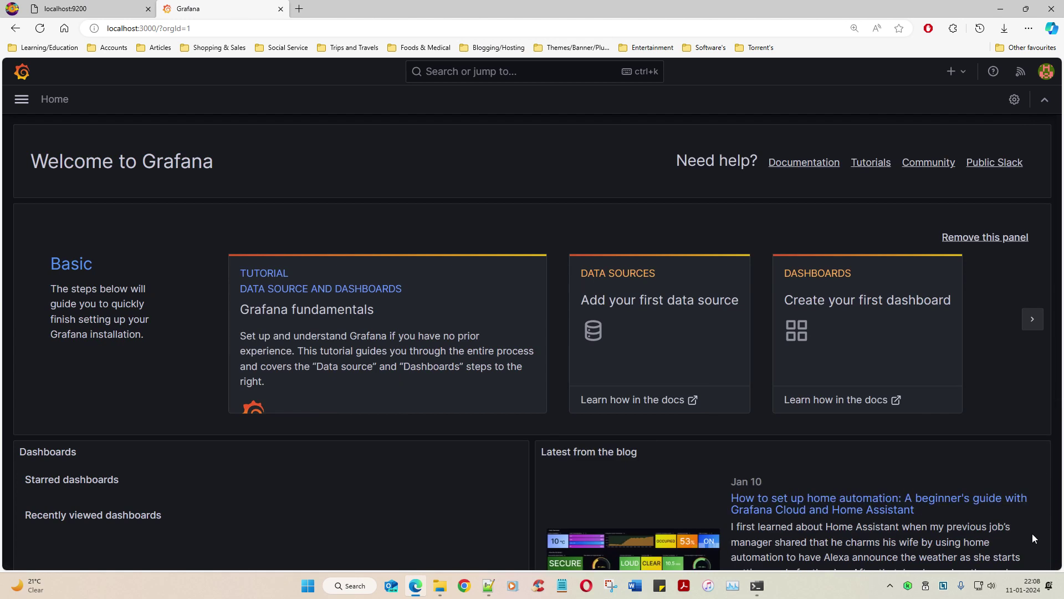
click(417, 588)
click(758, 587)
click(321, 8)
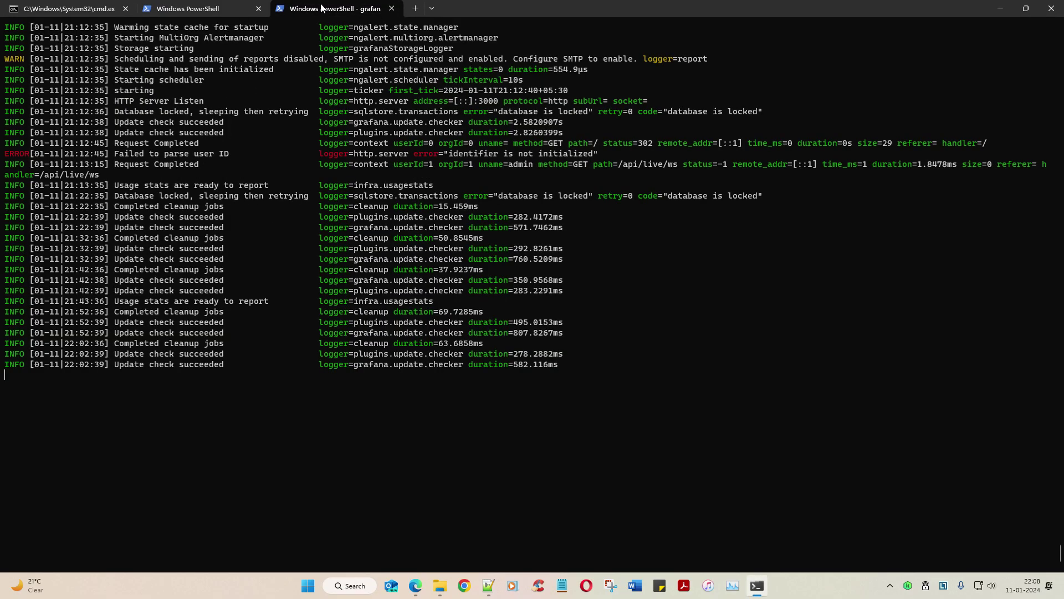
key(ctrl+c)
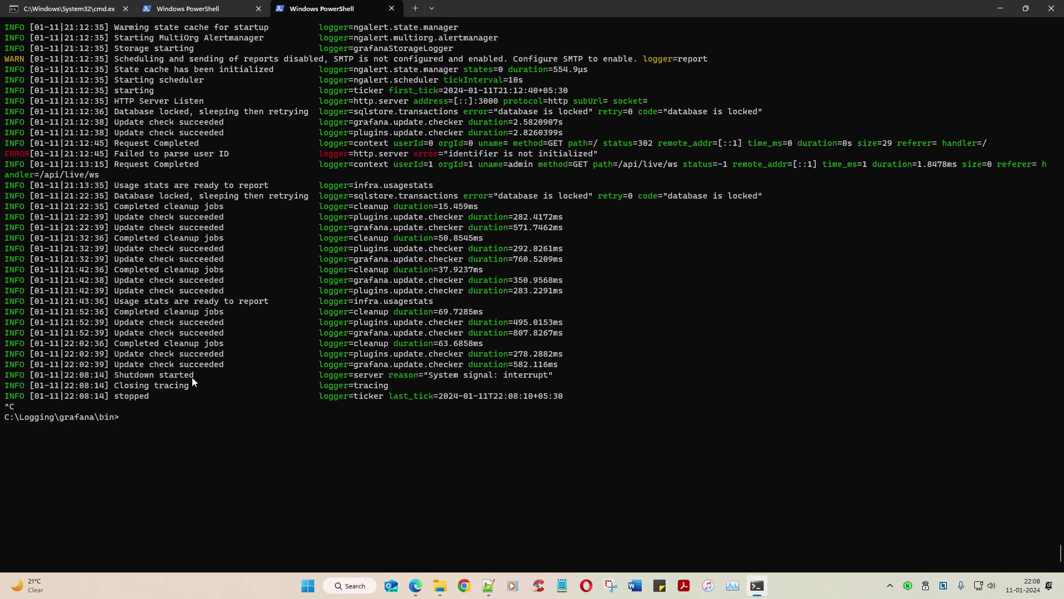
key(alt+Tab)
click(41, 31)
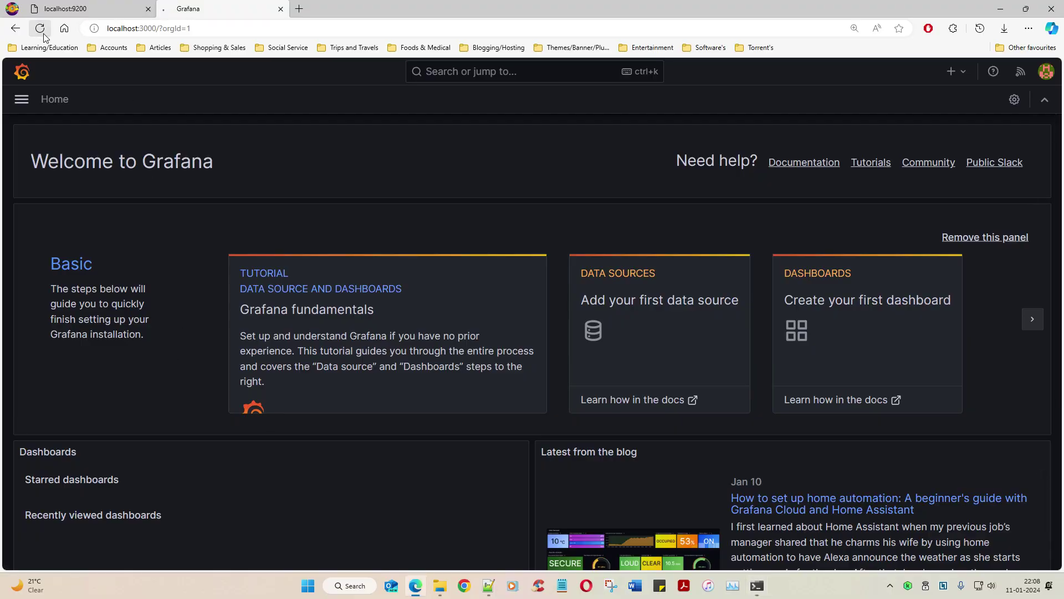
key(ctrl+w)
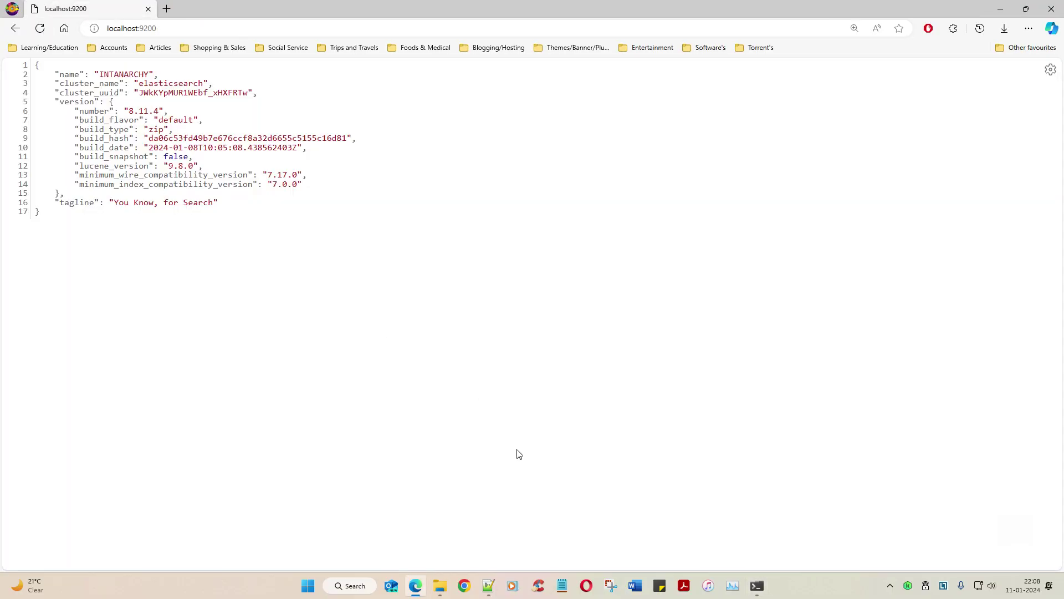
click(441, 586)
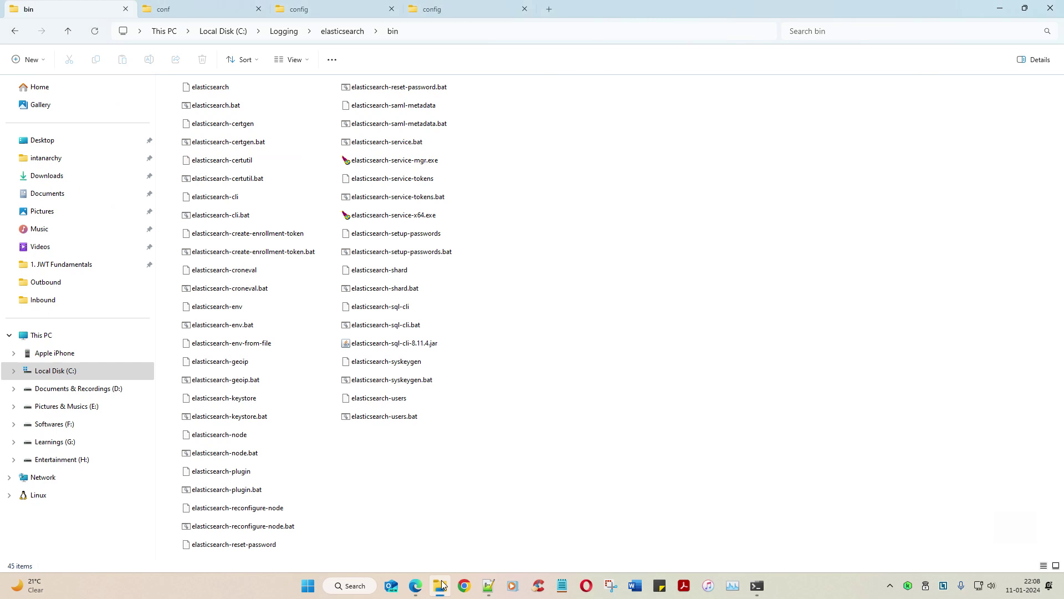
Open kibana.yml from the Kibana config folder in Notepad++.
click(202, 8)
click(282, 6)
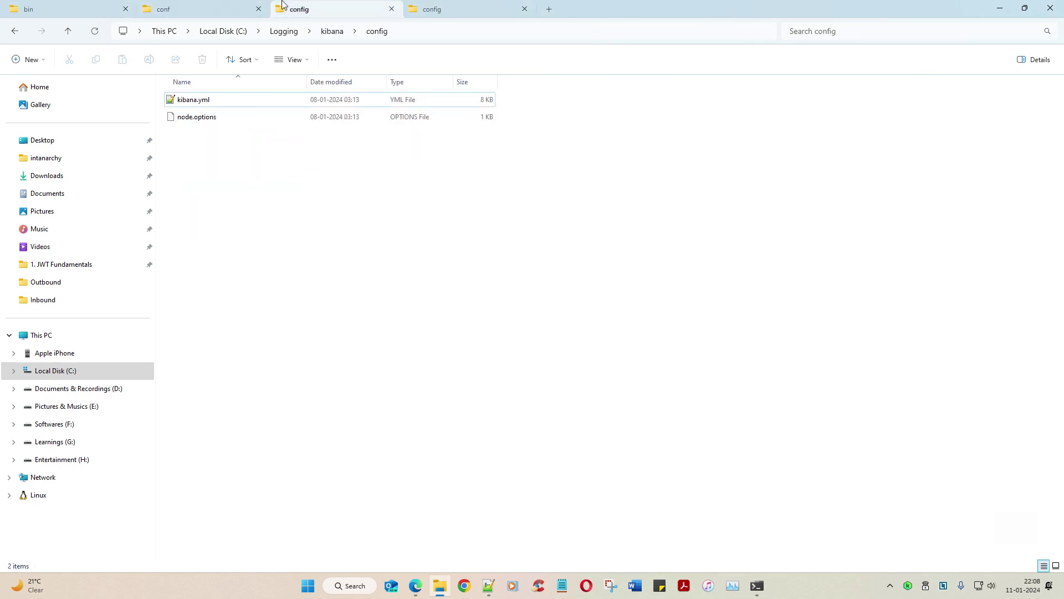
double_click(202, 99)
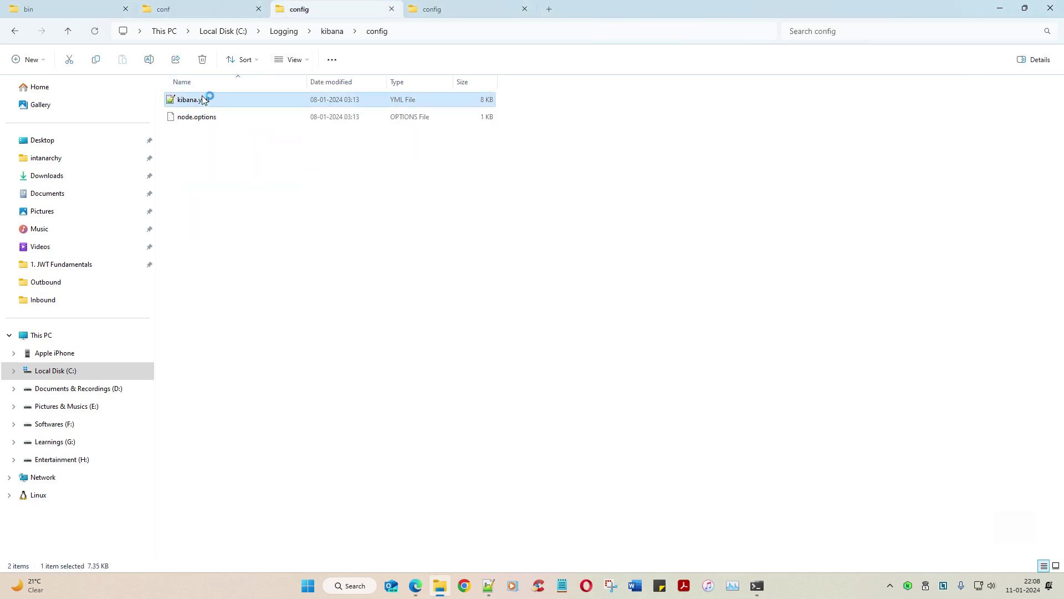
scroll(372, 195, down, 2)
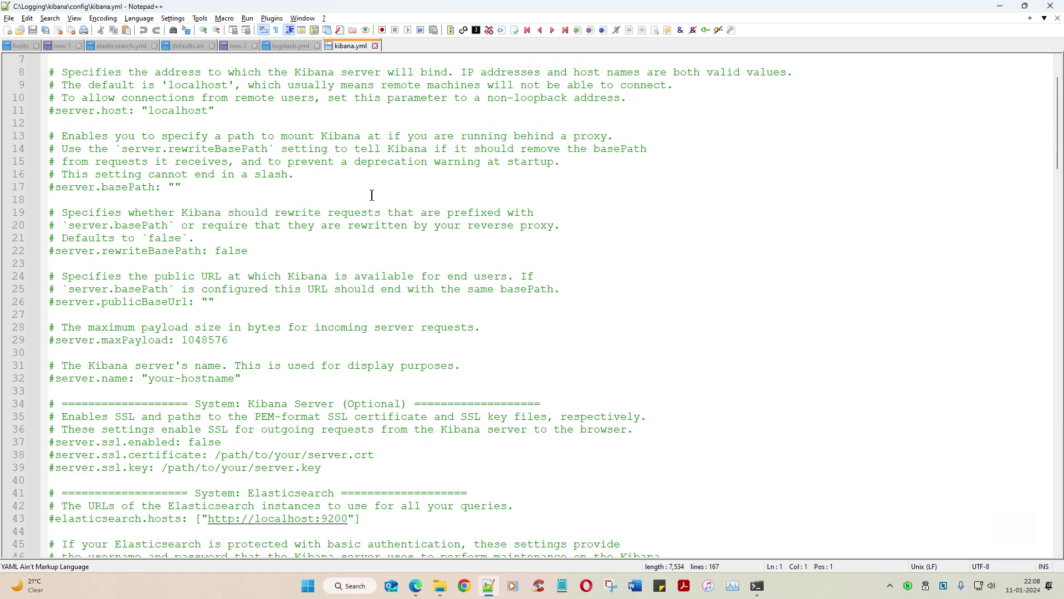
scroll(372, 194, up, 2)
drag(355, 48, 187, 47)
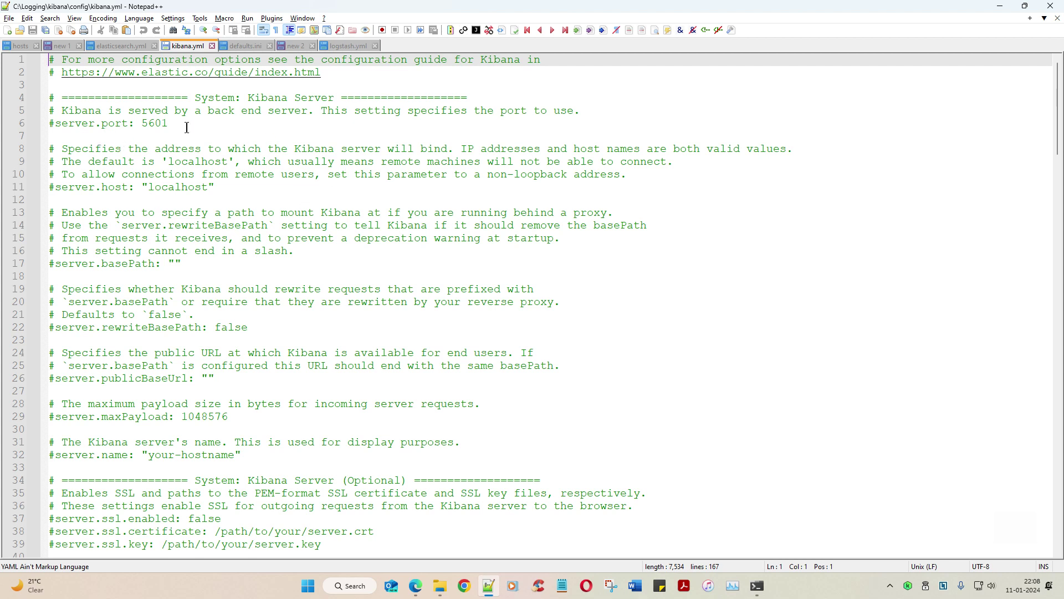
Uncomment server.port: 5601 and save kibana.yml.
click(186, 126)
key(Home)
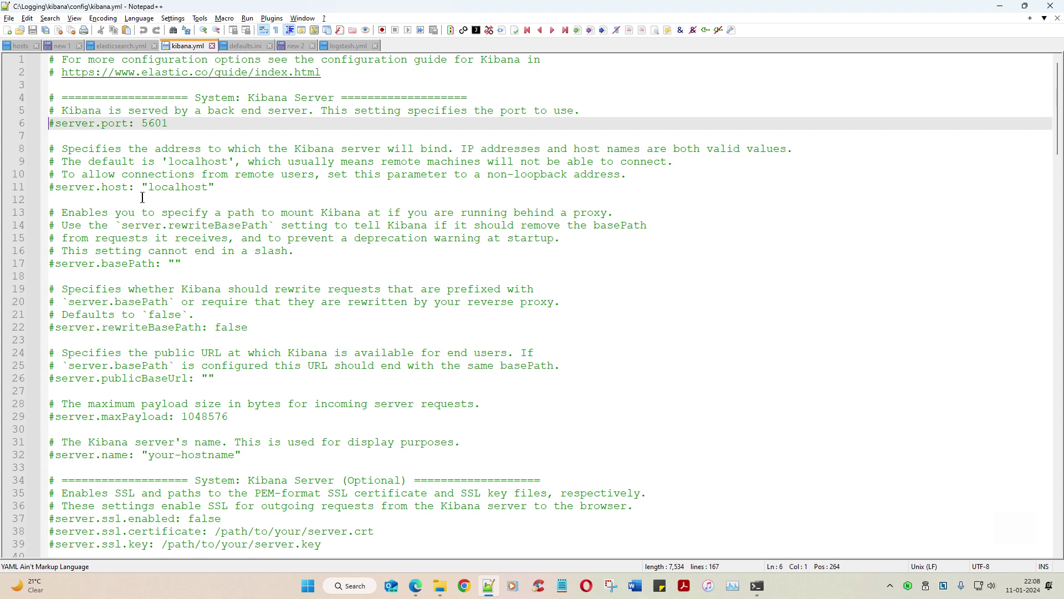
key(Delete)
key(ctrl+s)
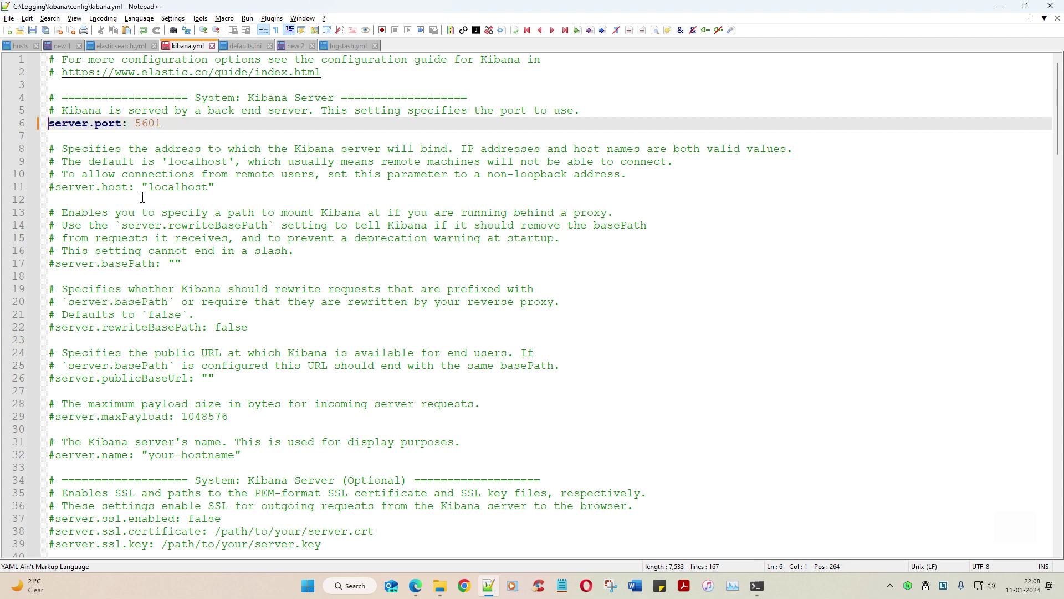
key(Down)
key(Down)
key(Down)
key(Down)
key(Down)
key(Down)
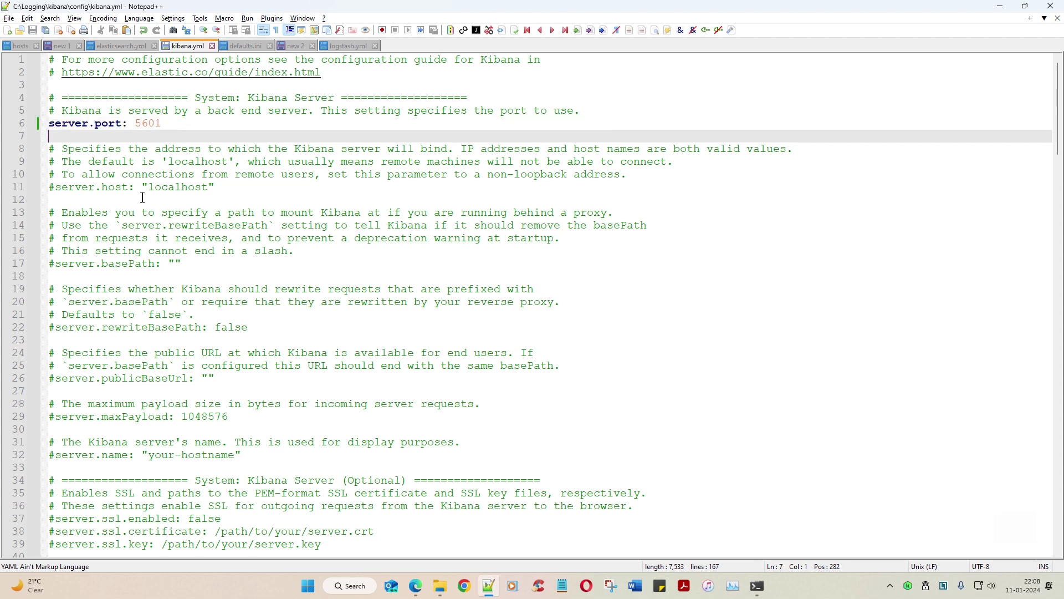
key(Up)
key(Delete)
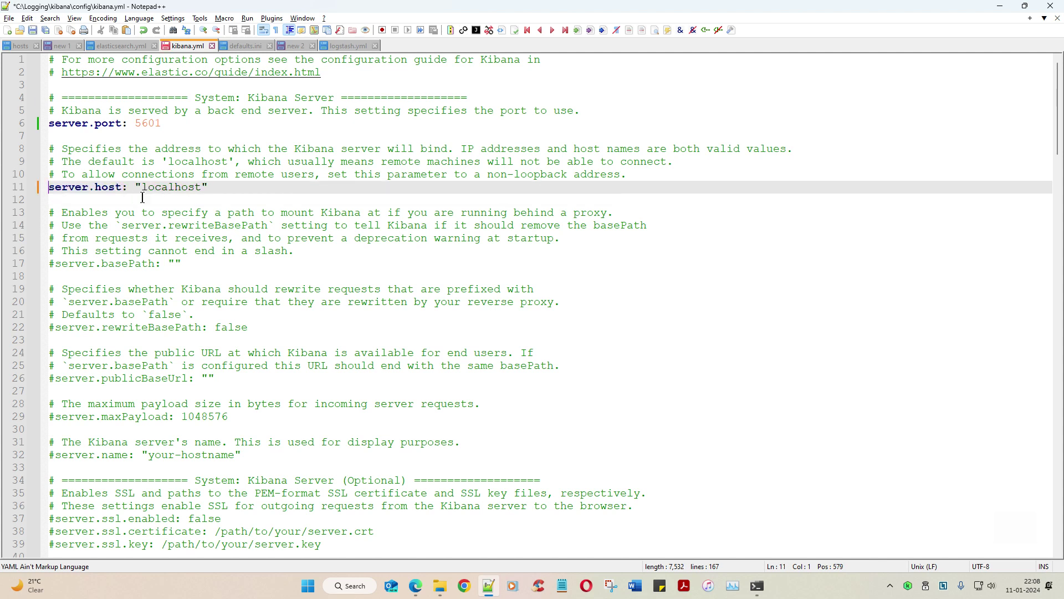
key(Return)
key(Down)
key(Down)
key(Down)
key(Down)
key(Down)
key(Down)
key(Down)
key(Down)
key(Down)
key(Down)
key(Down)
key(Down)
key(Down)
key(Down)
key(Down)
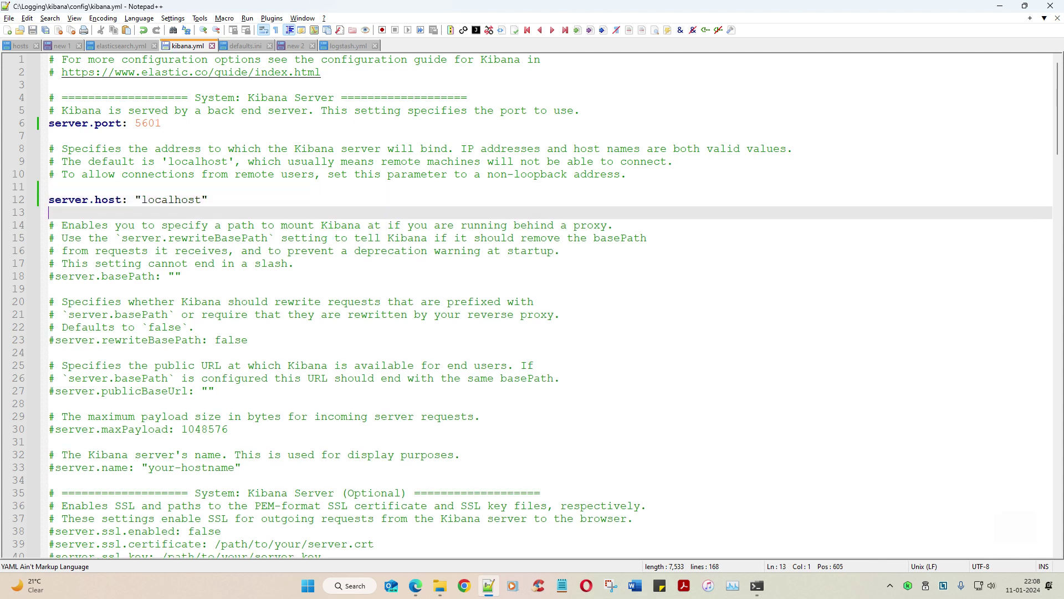
key(Down)
key(Down)
key(Down)
key(Down)
key(Down)
key(Down)
key(Down)
key(Down)
key(Down)
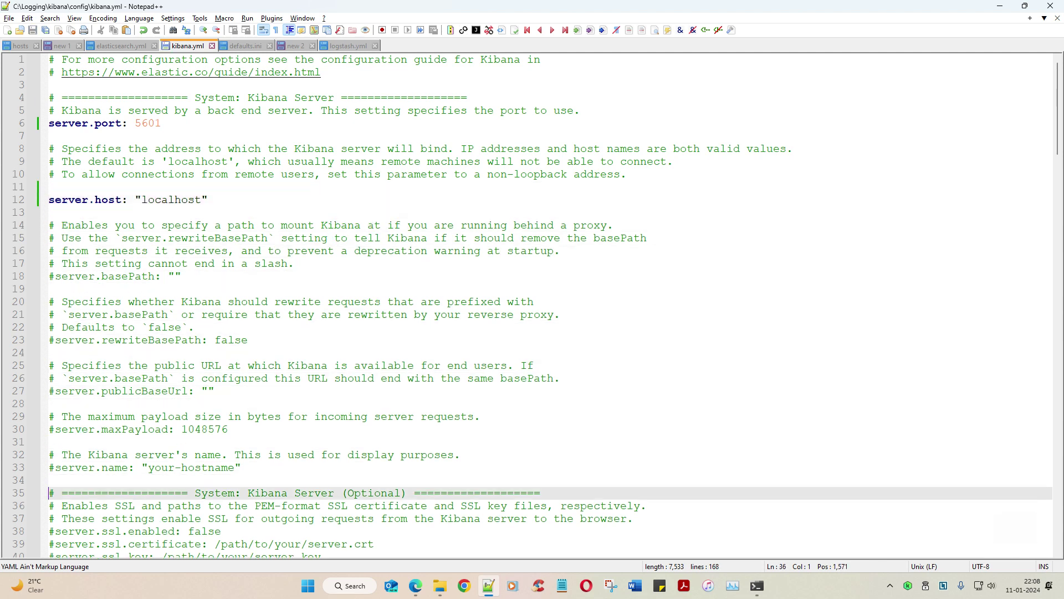
key(Down)
key(Down)
key(Down)
key(Down)
key(Down)
key(Down)
key(Down)
key(Down)
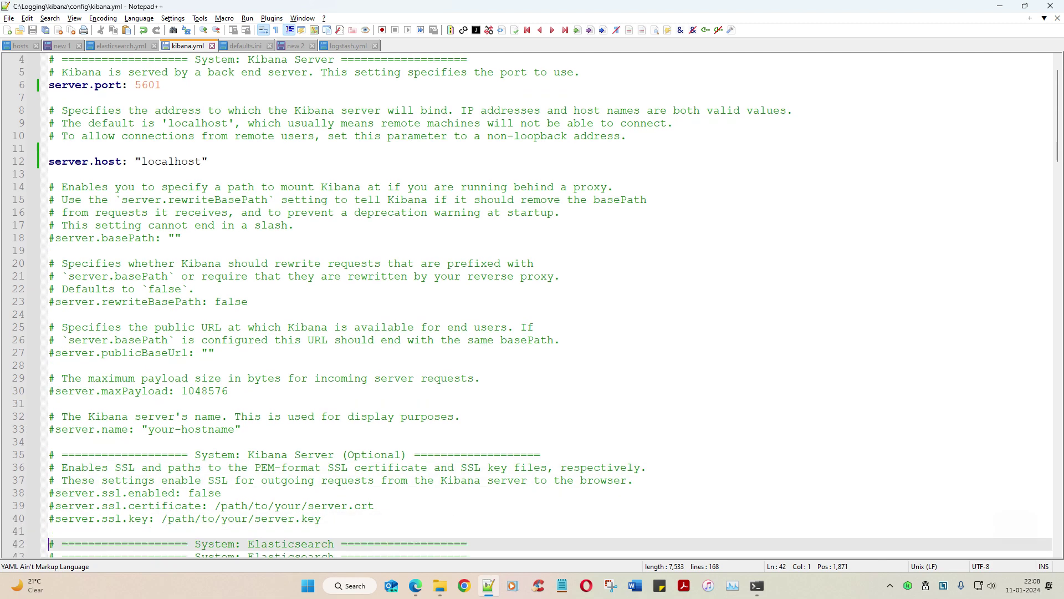
key(Down)
key(Down)
key(Down)
key(Down)
key(Down)
key(Down)
key(Down)
key(Up)
key(Up)
key(Up)
key(Up)
key(Up)
key(Up)
key(Up)
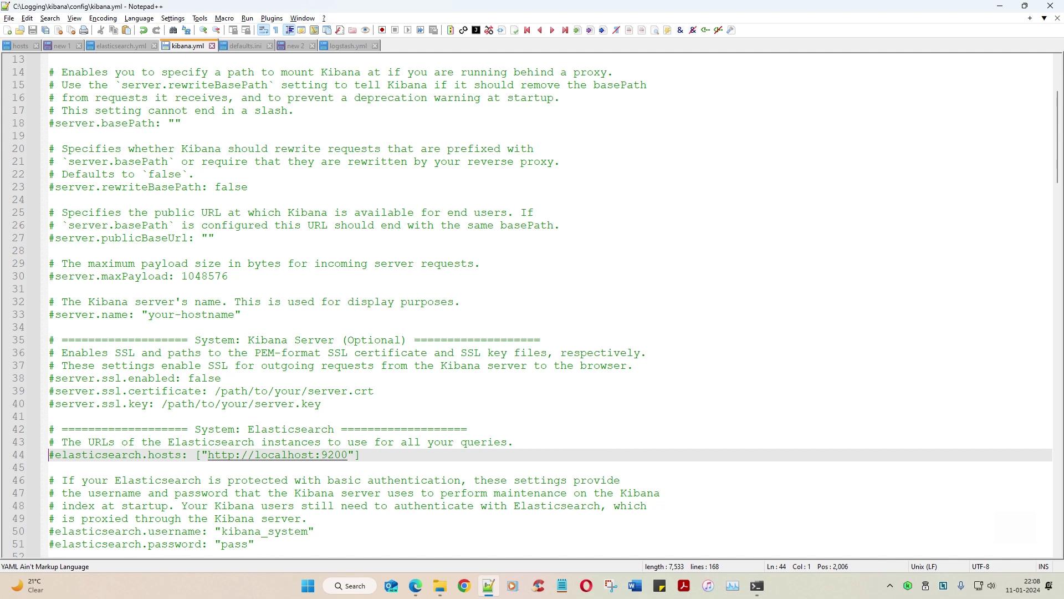
key(Delete)
scroll(175, 178, down, 2)
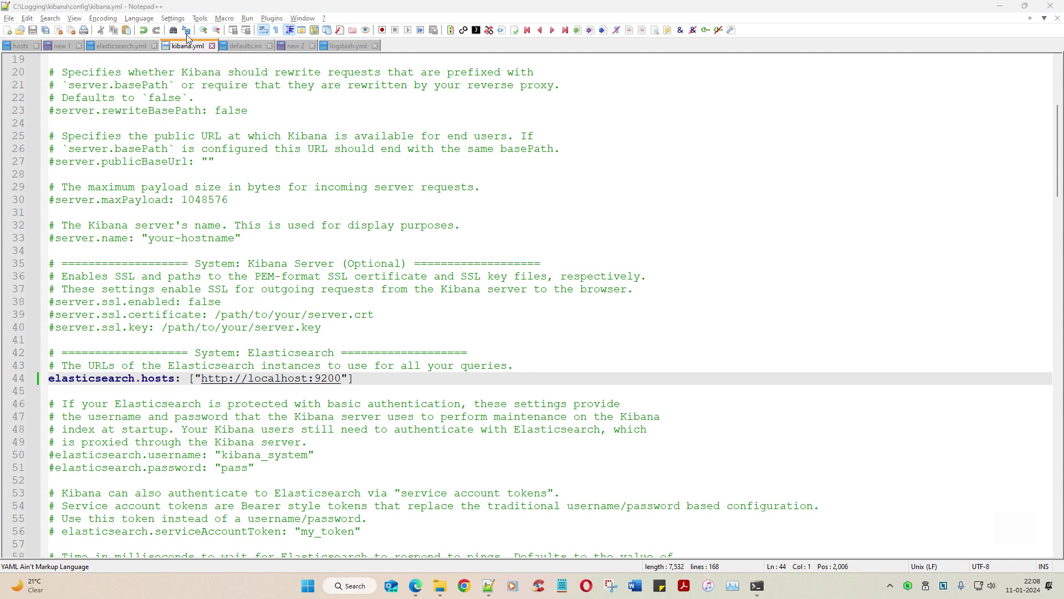
Circle the kibana.yml tab and port 9200 in red, and write a circled FLK label.
mouse_move(187, 38)
mouse_down()
mouse_move(155, 53)
mouse_move(204, 27)
mouse_move(173, 54)
mouse_move(200, 101)
mouse_move(252, 359)
mouse_up()
mouse_move(336, 371)
mouse_down()
mouse_move(308, 397)
mouse_move(339, 362)
mouse_move(312, 373)
mouse_up()
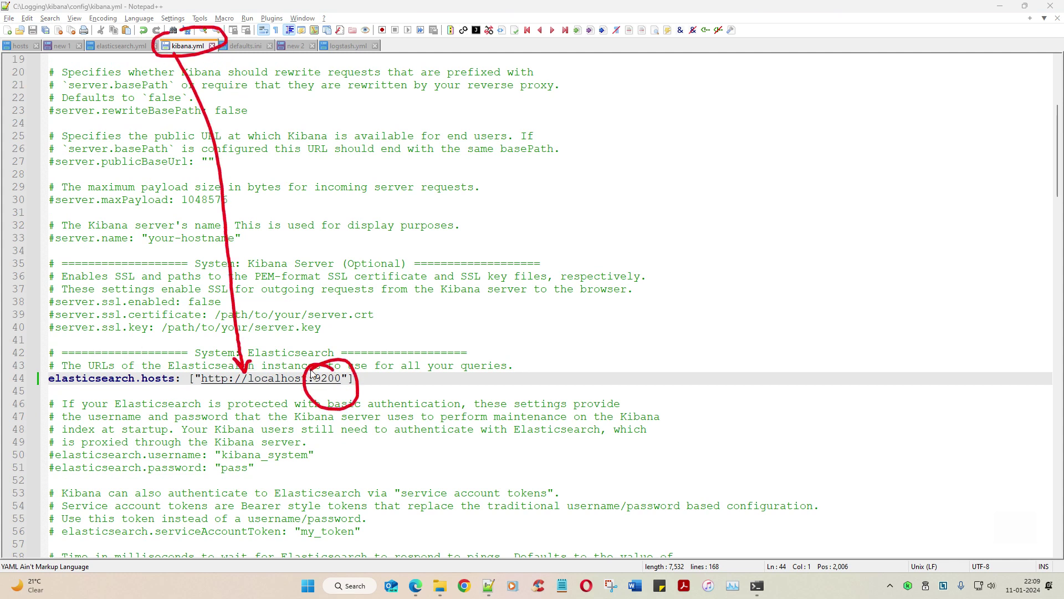
mouse_move(602, 202)
mouse_down()
mouse_move(595, 239)
mouse_move(621, 197)
mouse_move(642, 230)
mouse_move(661, 229)
mouse_up()
mouse_move(594, 162)
mouse_down()
mouse_move(740, 255)
mouse_move(615, 166)
mouse_up()
Sketch arrows linking FLK to a circled Kib label and back.
drag(689, 187, 810, 194)
mouse_move(771, 174)
mouse_down()
mouse_move(809, 194)
mouse_move(800, 212)
mouse_up()
drag(859, 169, 863, 211)
mouse_move(883, 157)
mouse_down()
mouse_move(900, 208)
mouse_move(914, 180)
mouse_move(933, 197)
mouse_up()
click(886, 147)
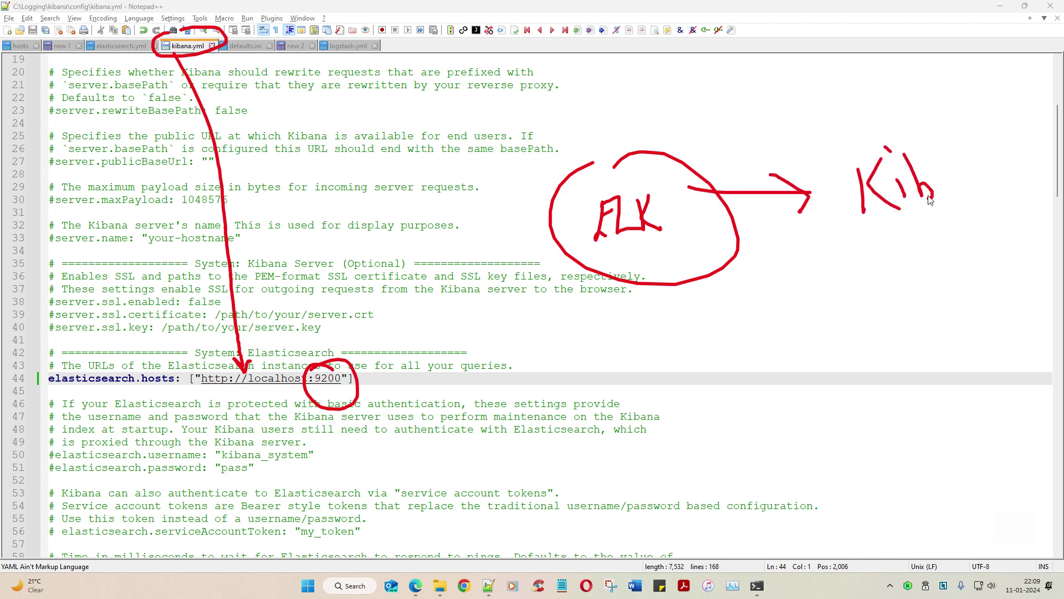
mouse_move(862, 129)
mouse_down()
mouse_move(874, 233)
mouse_move(868, 116)
mouse_up()
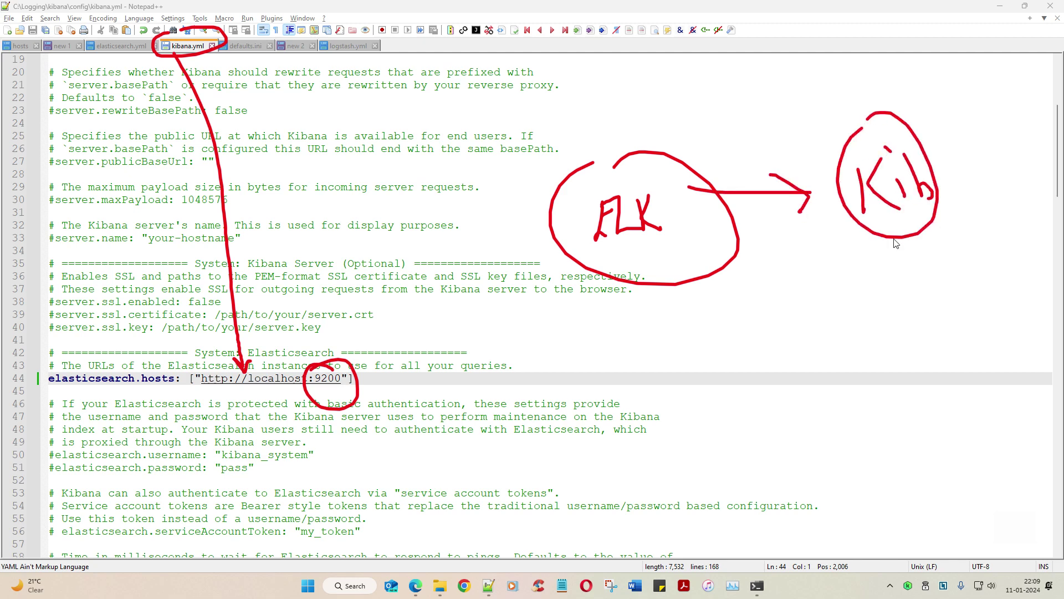
mouse_move(891, 235)
mouse_down()
mouse_move(872, 350)
mouse_move(735, 296)
mouse_move(725, 280)
mouse_move(744, 300)
mouse_up()
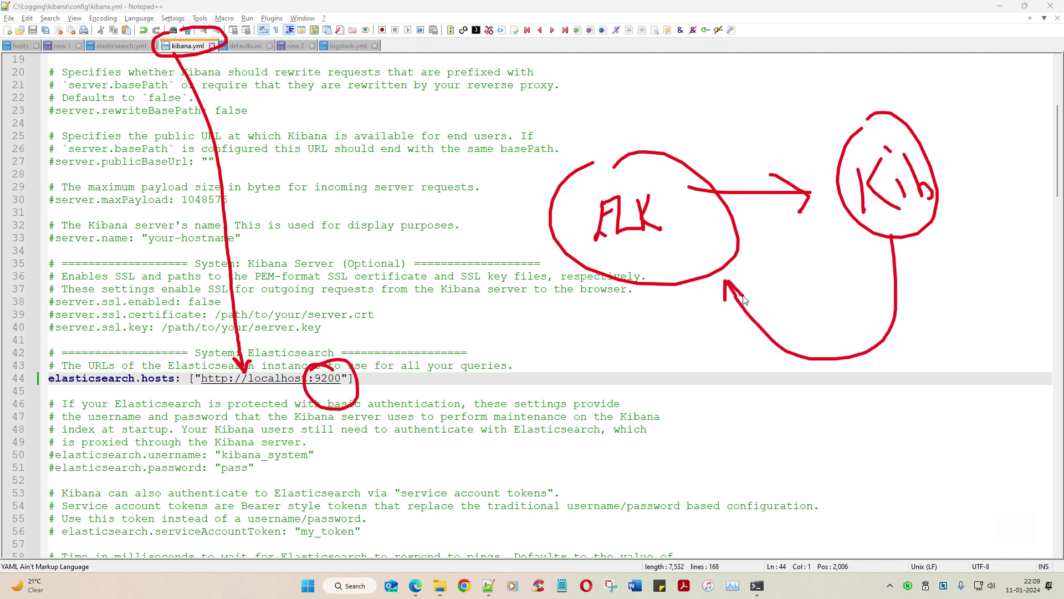
click(993, 527)
Clear the annotations, uncomment elasticsearch.username and elasticsearch.password, and save kibana.yml.
click(1017, 530)
scroll(244, 283, down, 4)
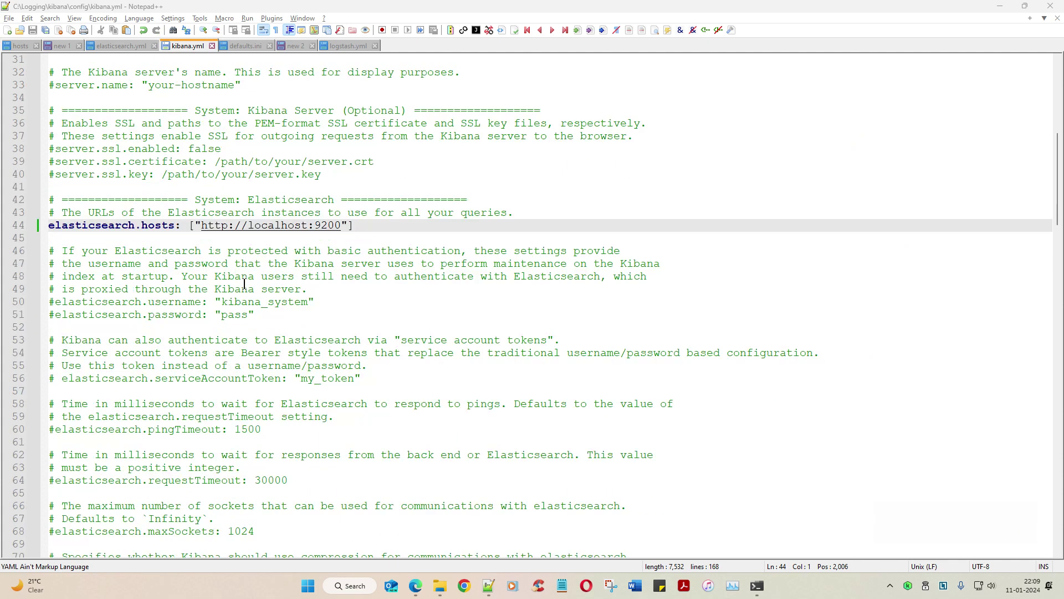
click(88, 304)
key(Home)
key(Delete)
key(Down)
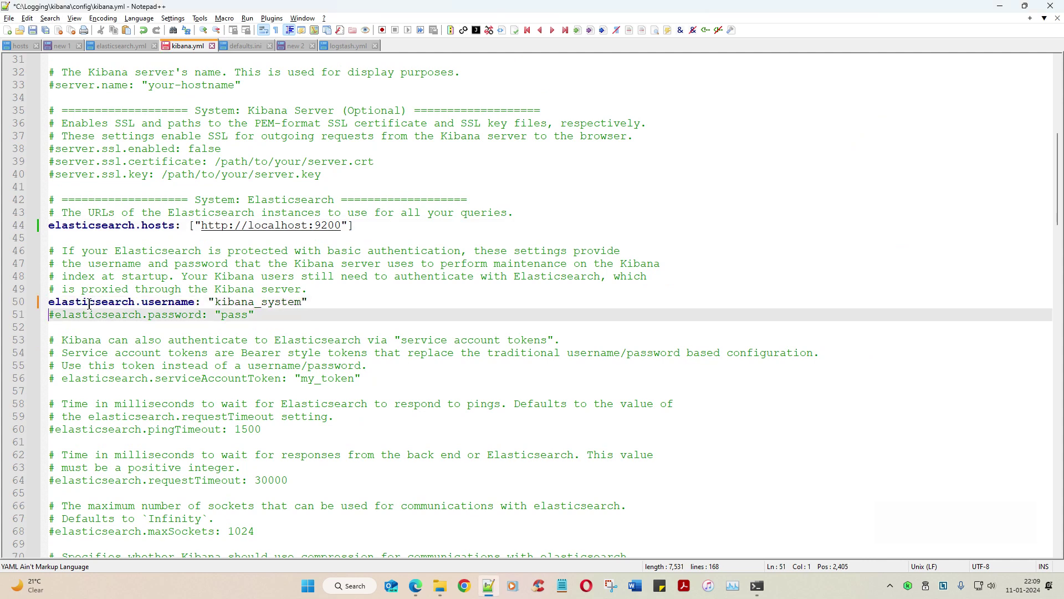
key(Delete)
key(Up)
key(Return)
key(ctrl+s)
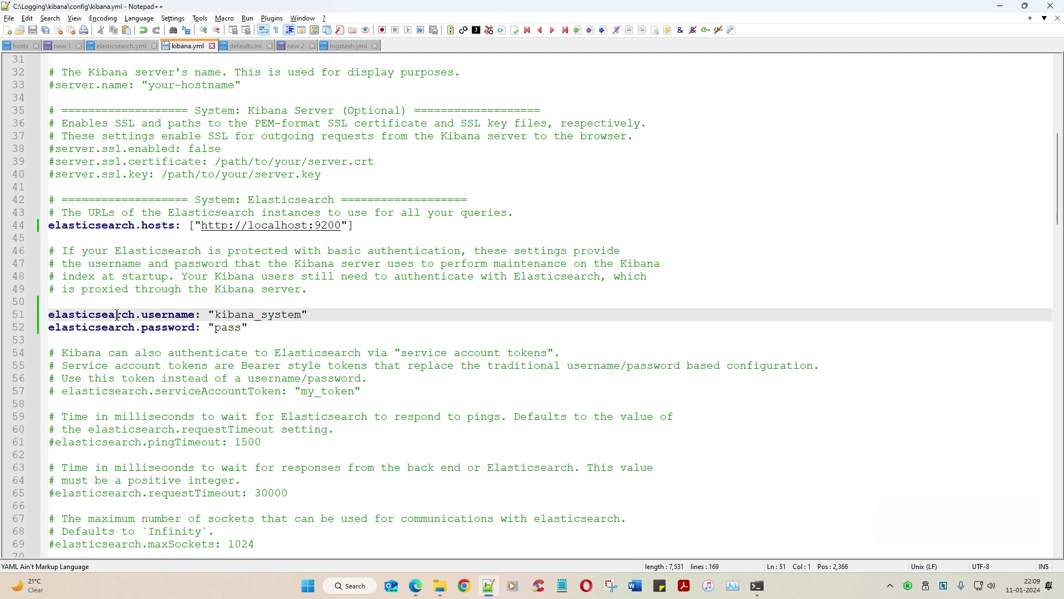
Undo an accidental edit so the username stays kibana_system, and highlight the value.
drag(216, 314, 301, 314)
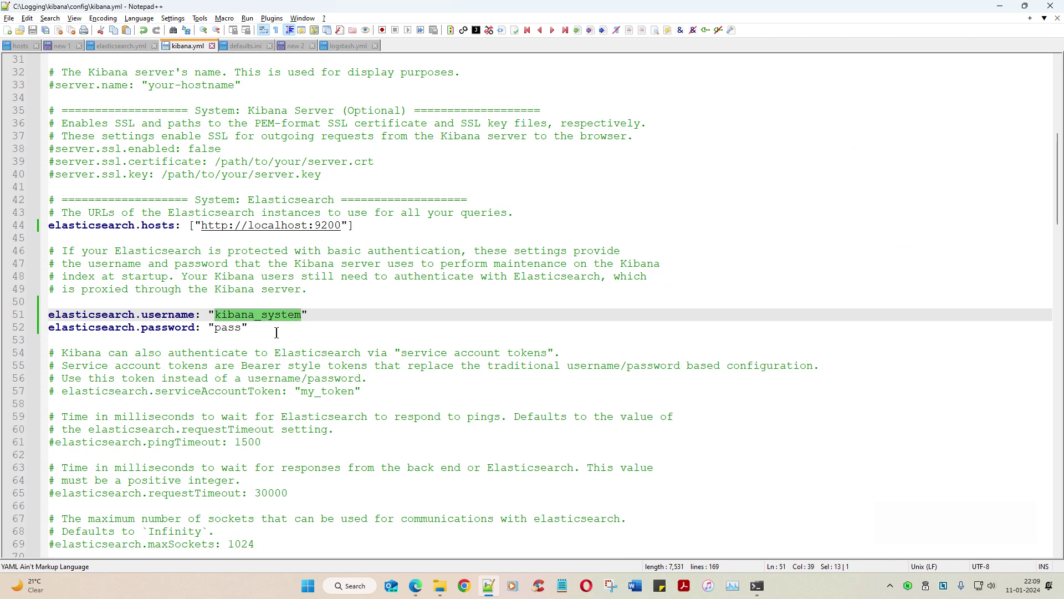
text(elasti)
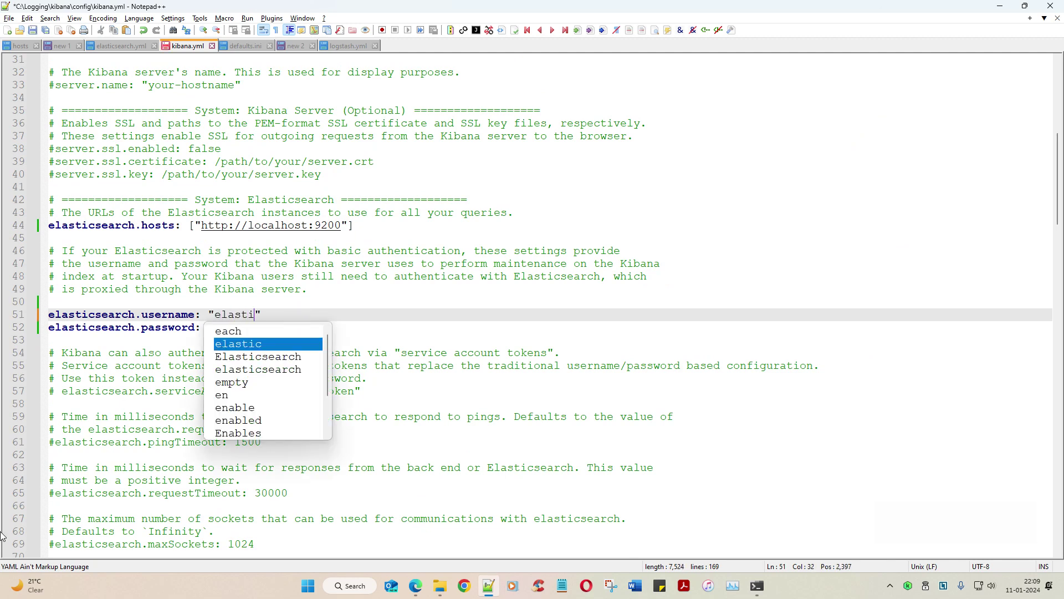
key(ctrl+z)
key(ctrl+z)
key(Escape)
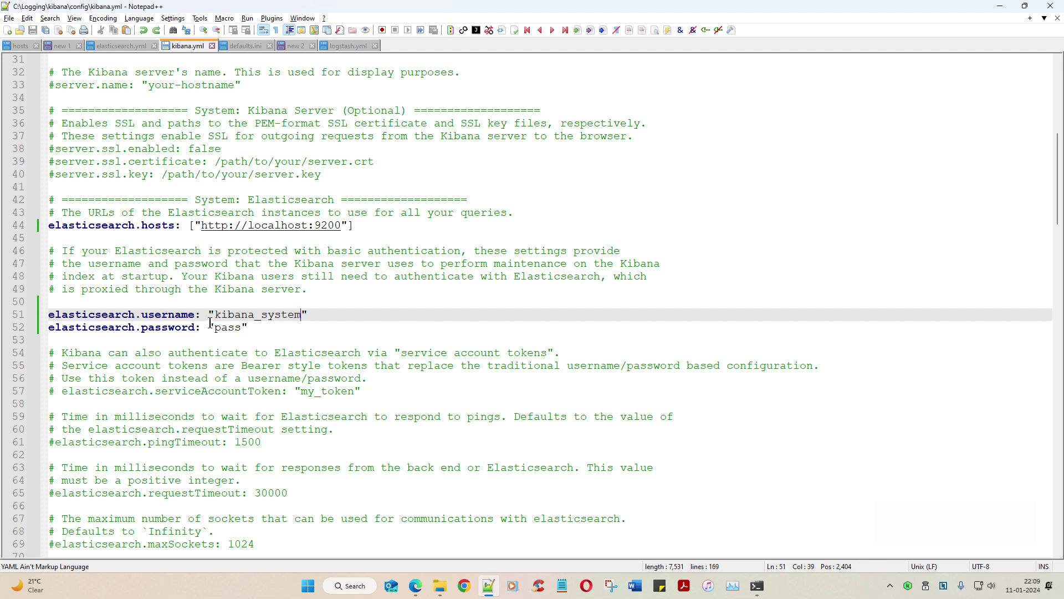
drag(214, 314, 272, 314)
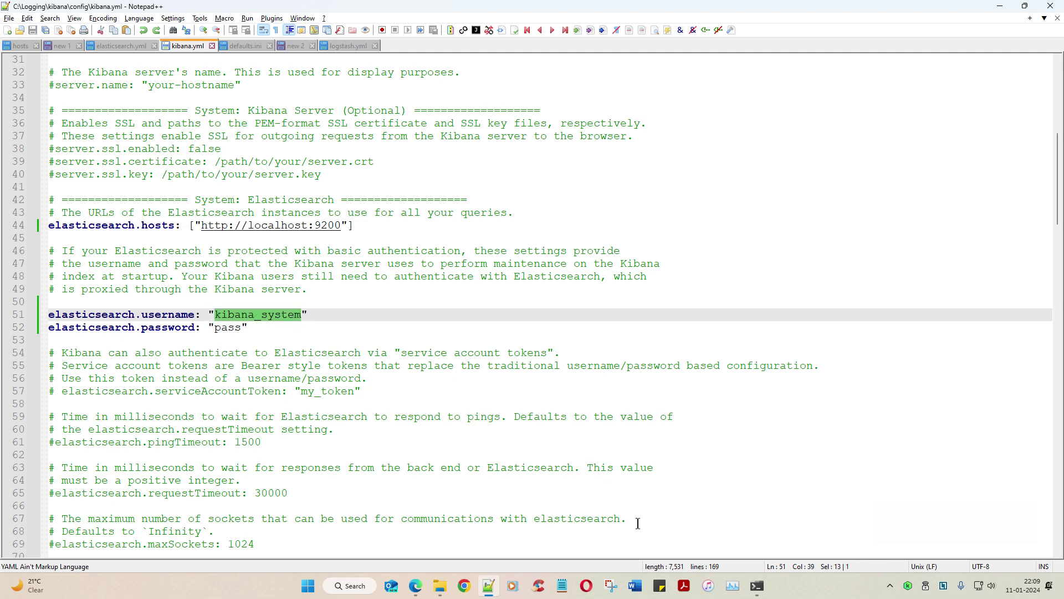
click(756, 585)
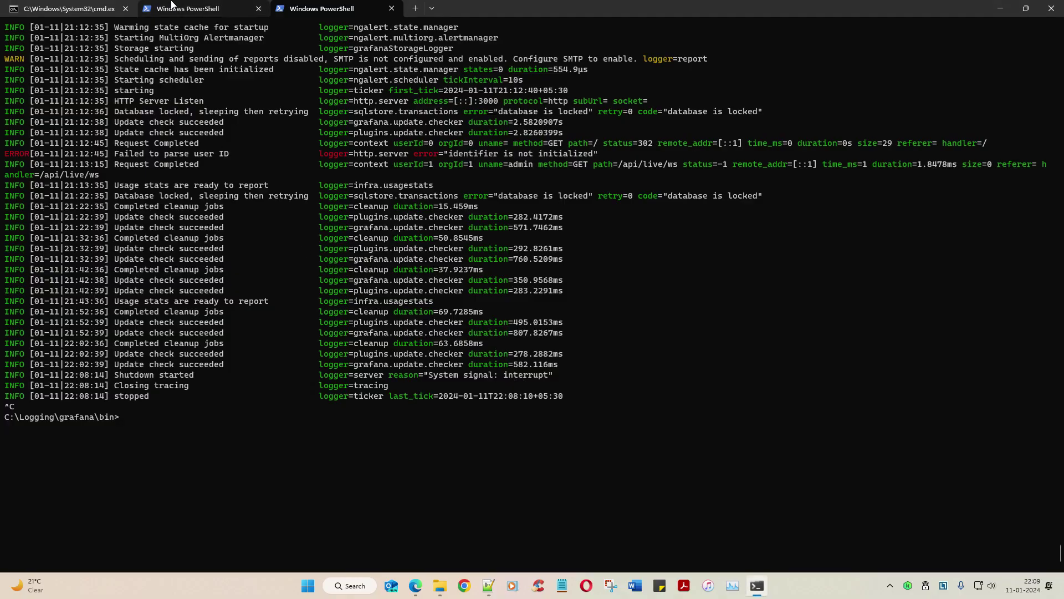
Rerun the password reset as elasticsearch-reset-password -u kibana_system and confirm with y.
click(173, 8)
click(332, 8)
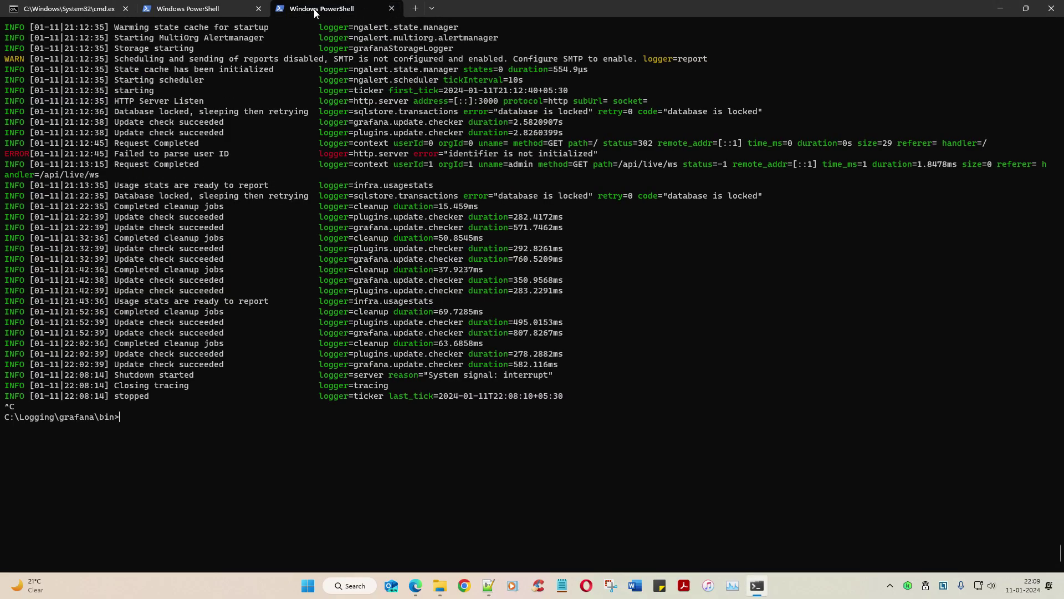
click(197, 8)
key(Up)
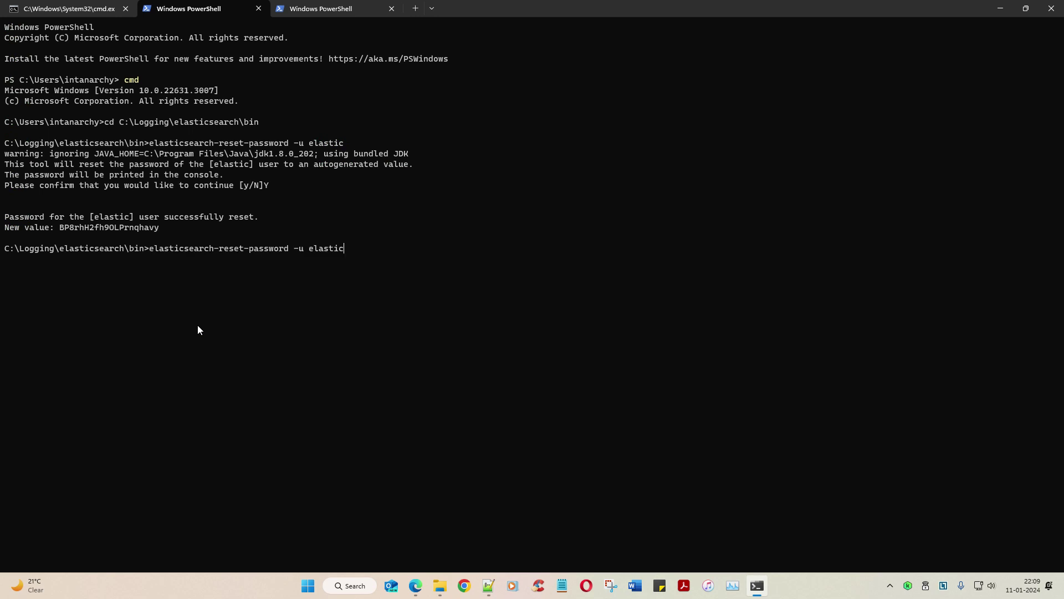
key(BackSpace)
key(BackSpace)
key(BackSpace)
key(BackSpace)
key(BackSpace)
key(BackSpace)
key(BackSpace)
text(kibana_system)
key(Return)
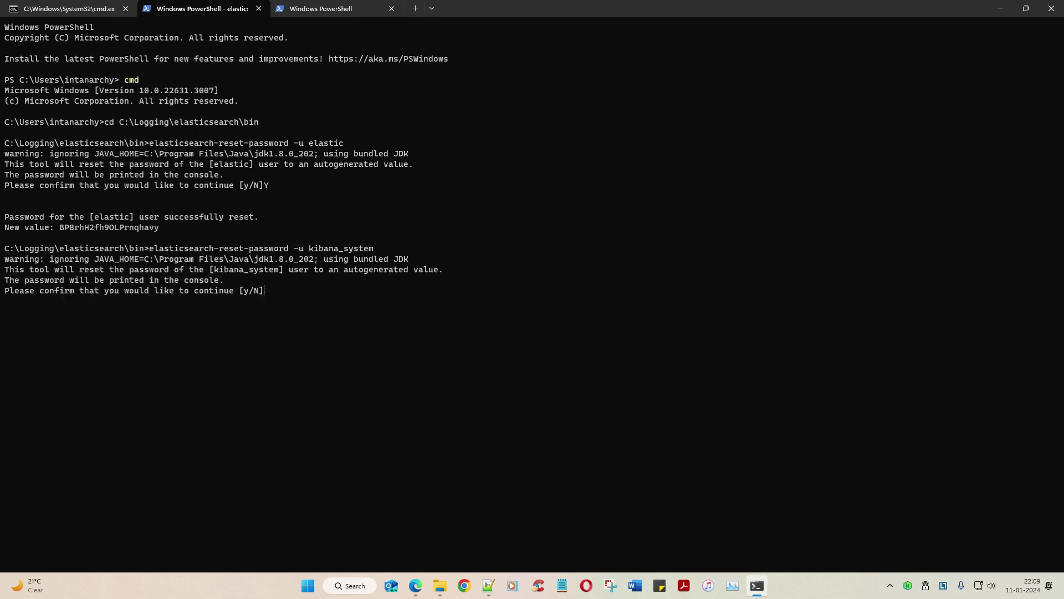
text(y)
key(Return)
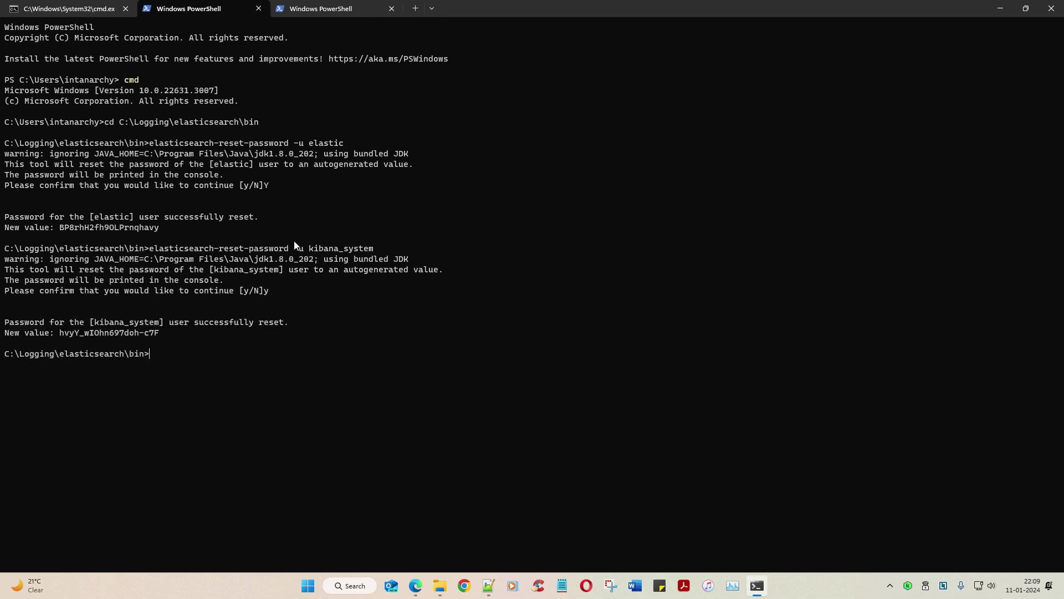
Annotate the kibana_system reset with a Kibana-to-Elasticsearch sketch, then clear the drawing.
drag(308, 248, 349, 251)
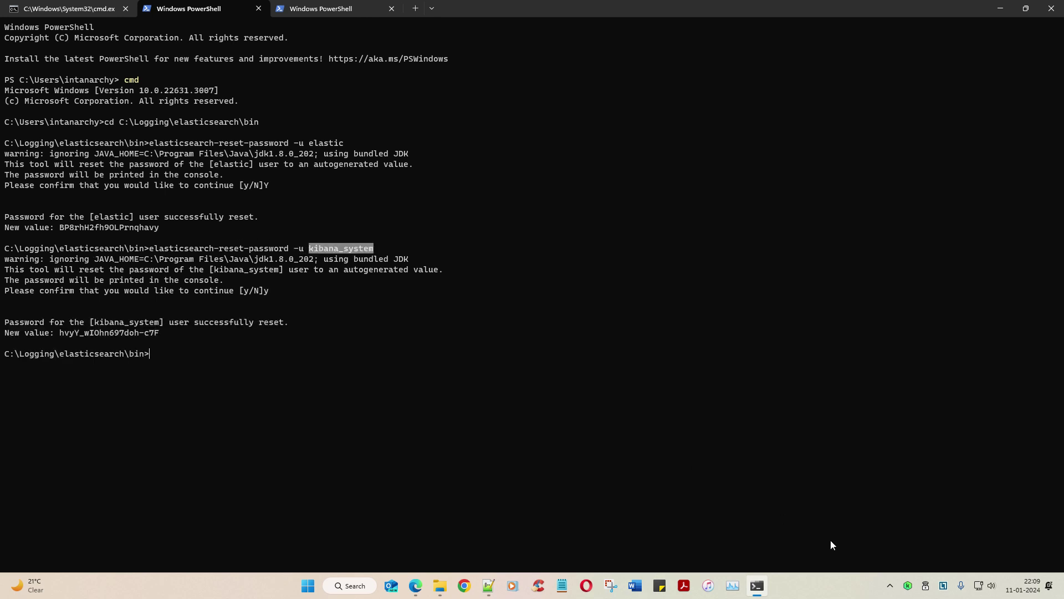
drag(649, 304, 647, 360)
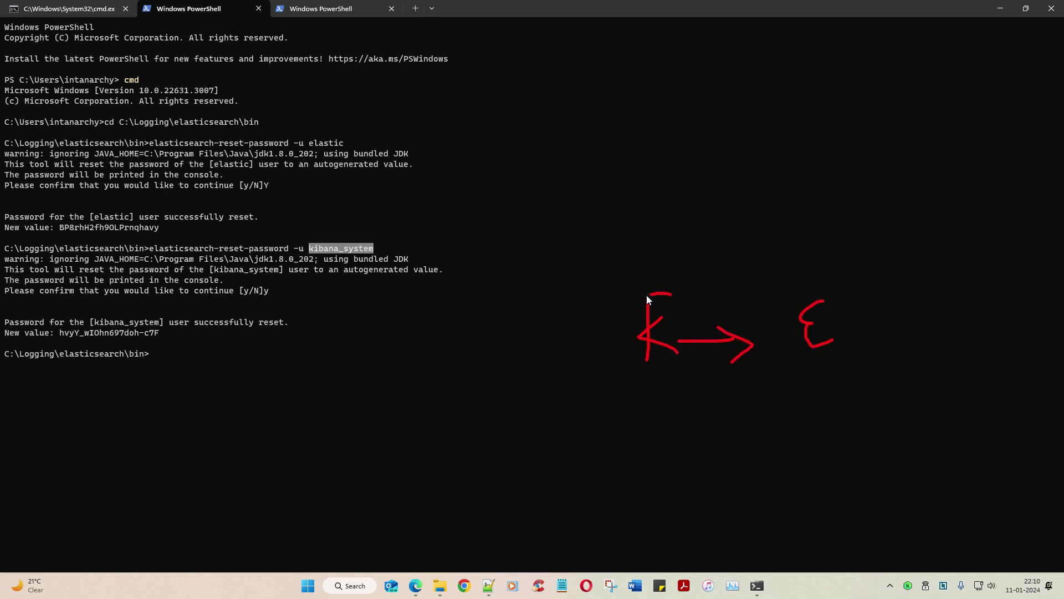
mouse_move(681, 287)
mouse_down()
mouse_move(618, 207)
mouse_move(462, 175)
mouse_move(382, 204)
mouse_move(362, 234)
mouse_up()
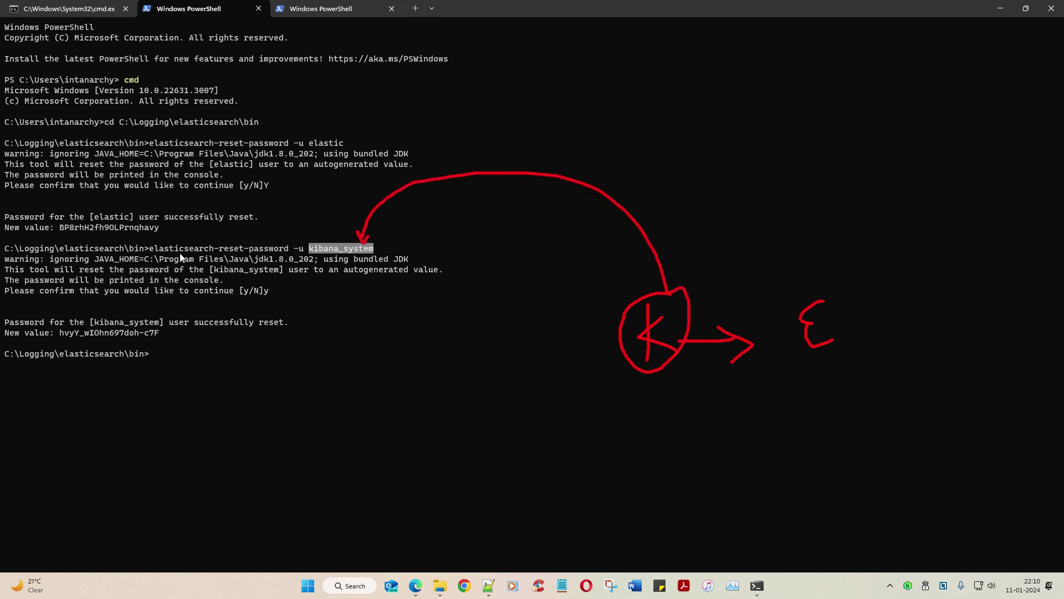
mouse_move(151, 255)
mouse_down()
mouse_move(288, 255)
mouse_move(154, 233)
mouse_up()
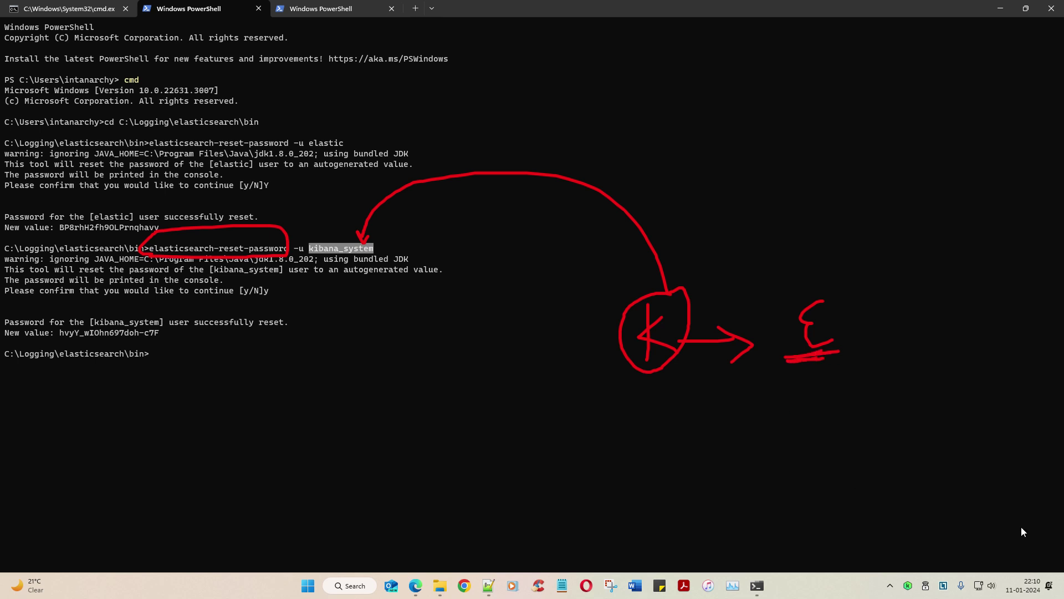
key(Escape)
click(323, 416)
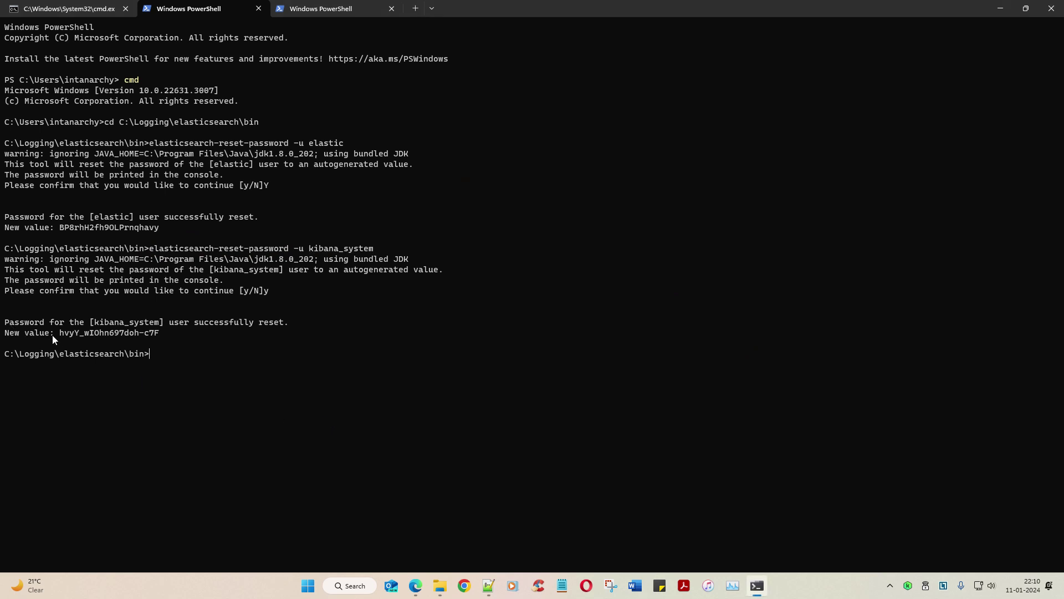
Replace the elasticsearch.password value on line 52 of kibana.yml with the new kibana_system password.
mouse_move(58, 331)
mouse_down()
mouse_move(156, 331)
mouse_move(61, 334)
mouse_up()
click(70, 330)
key(ctrl+c)
key(alt+Tab)
click(227, 328)
double_click(227, 328)
key(ctrl+v)
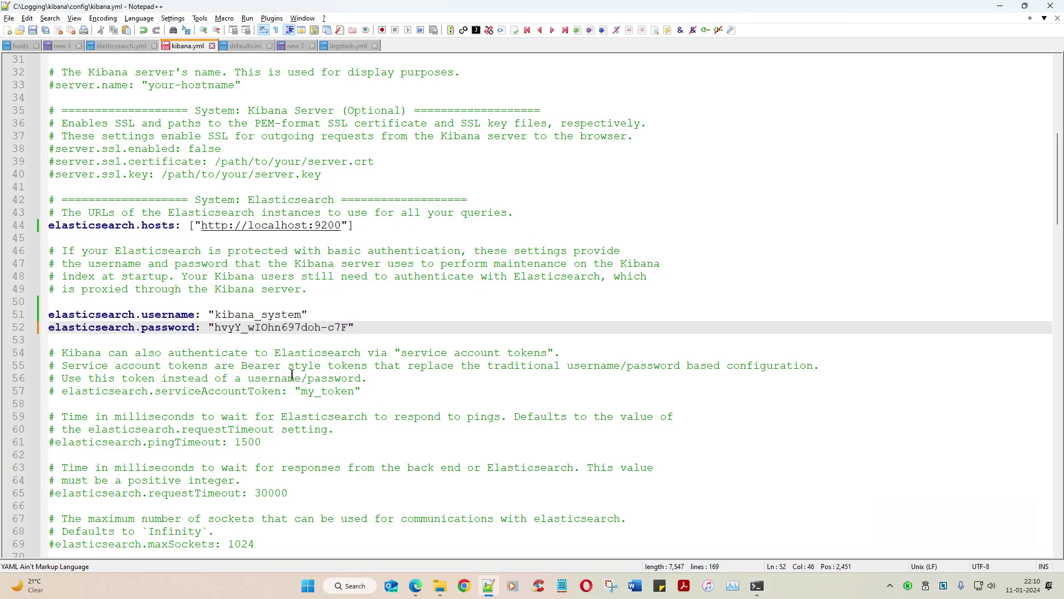
Scroll through the rest of kibana.yml, then bring up the Kibana config folder in File Explorer.
scroll(292, 375, down, 3)
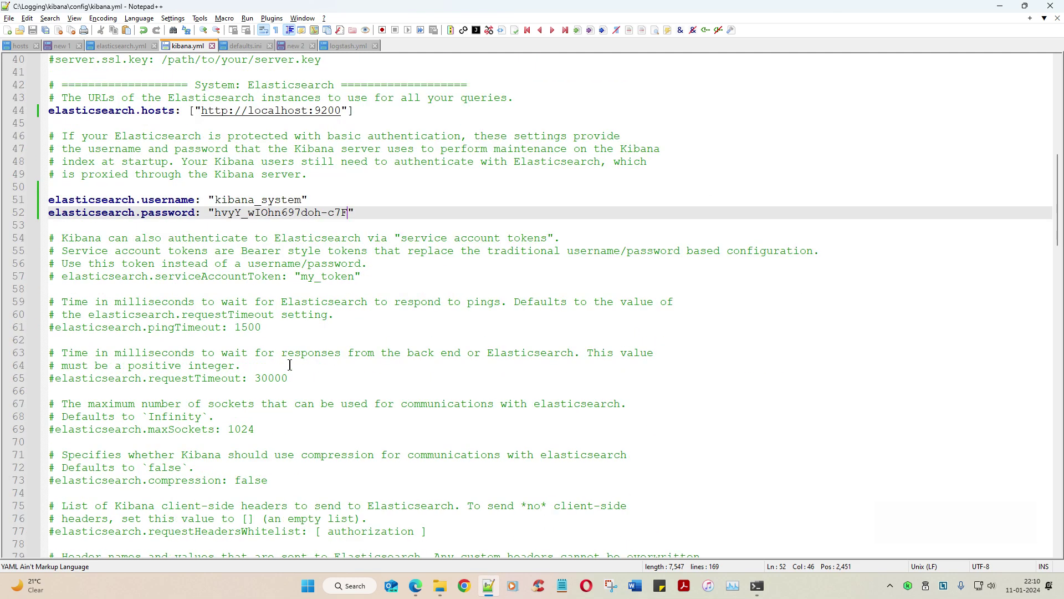
click(196, 330)
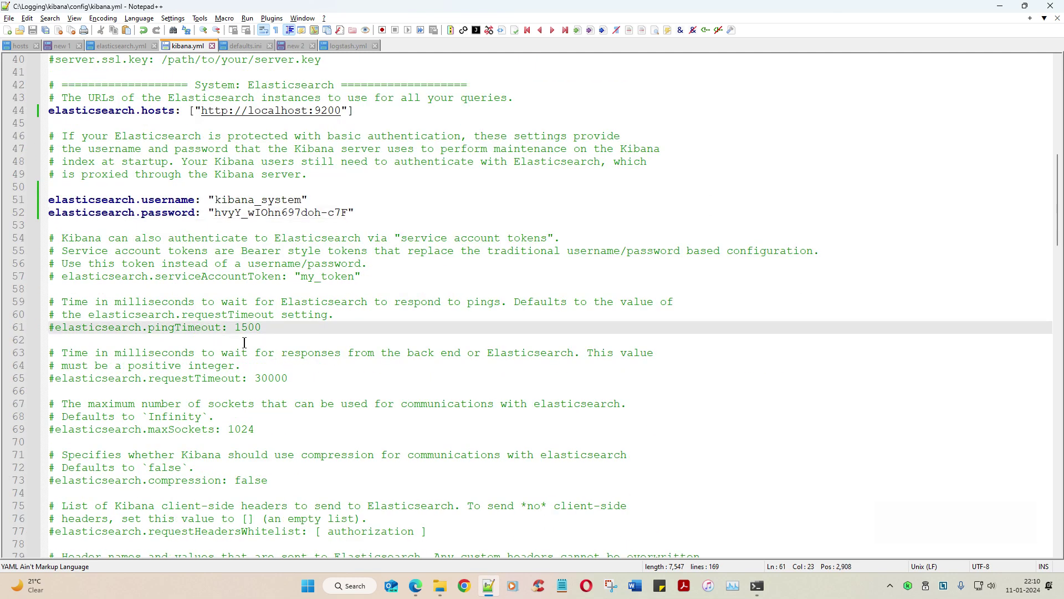
scroll(244, 342, down, 2)
scroll(243, 299, down, 7)
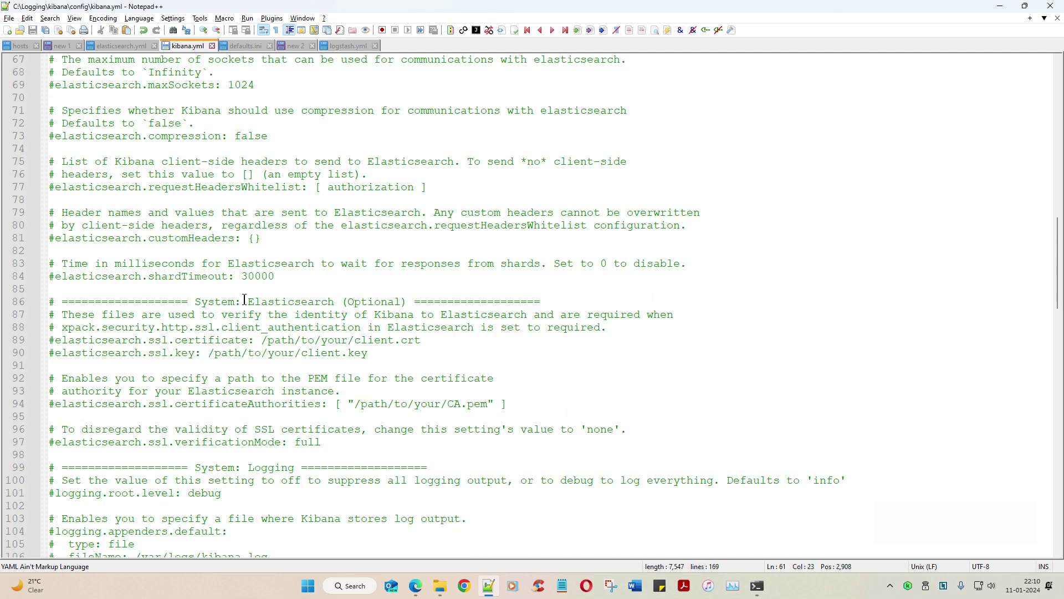
scroll(245, 300, down, 4)
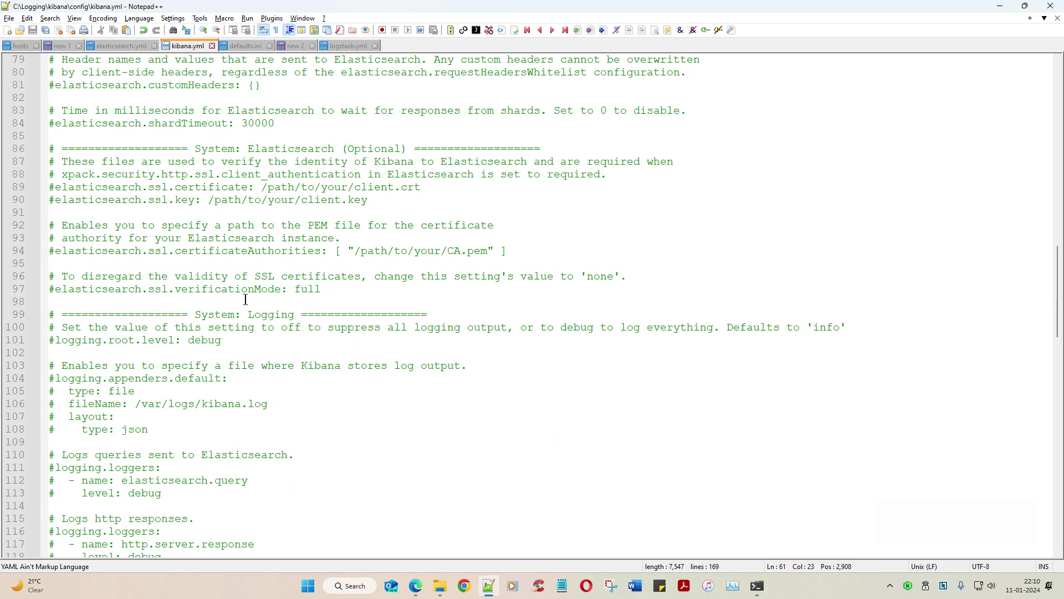
drag(155, 403, 296, 401)
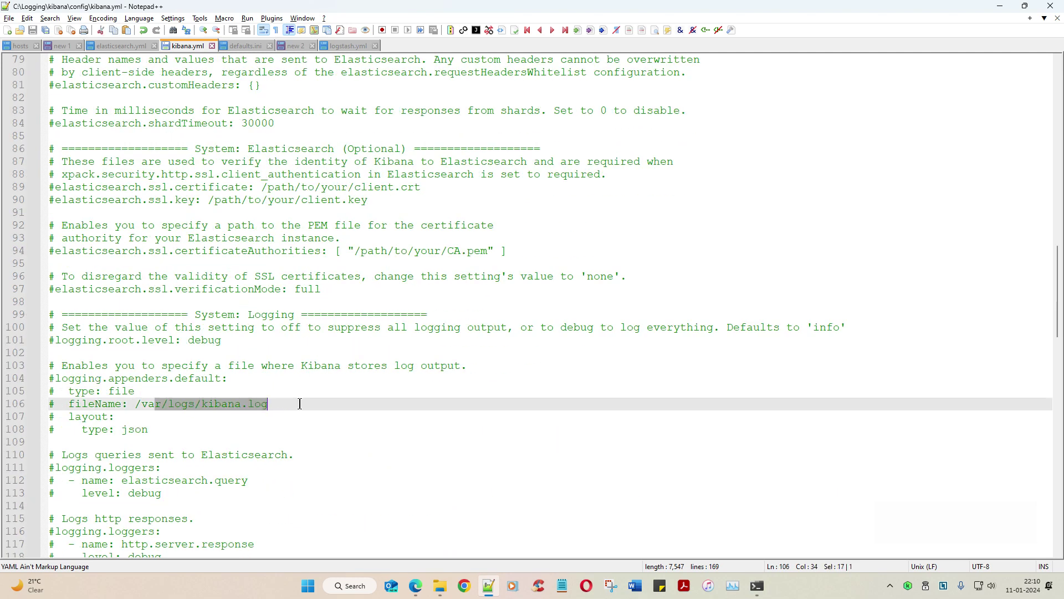
scroll(301, 406, down, 5)
scroll(301, 406, down, 7)
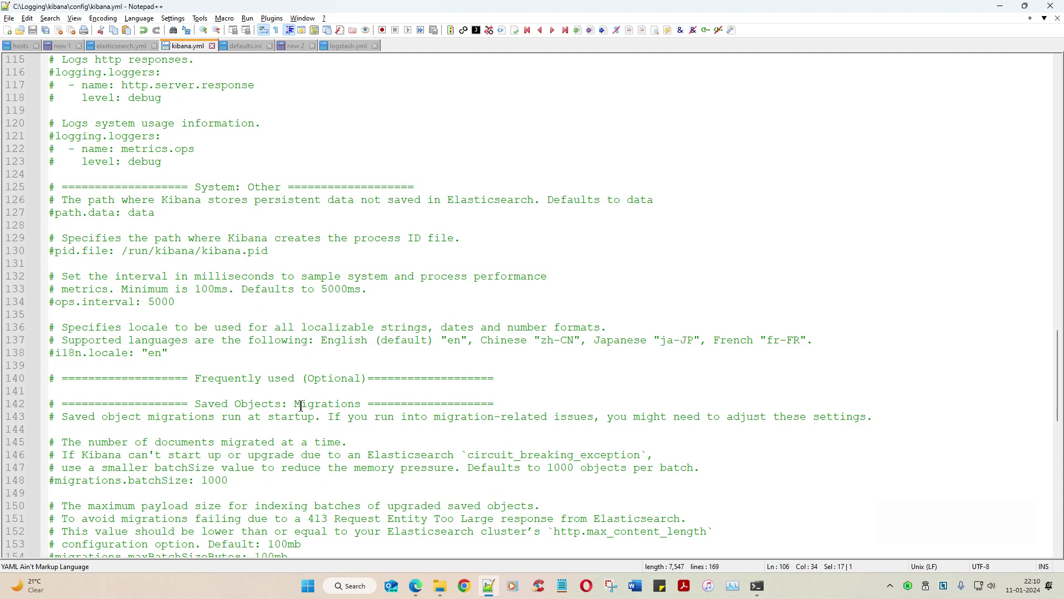
scroll(301, 406, down, 13)
scroll(361, 225, up, 8)
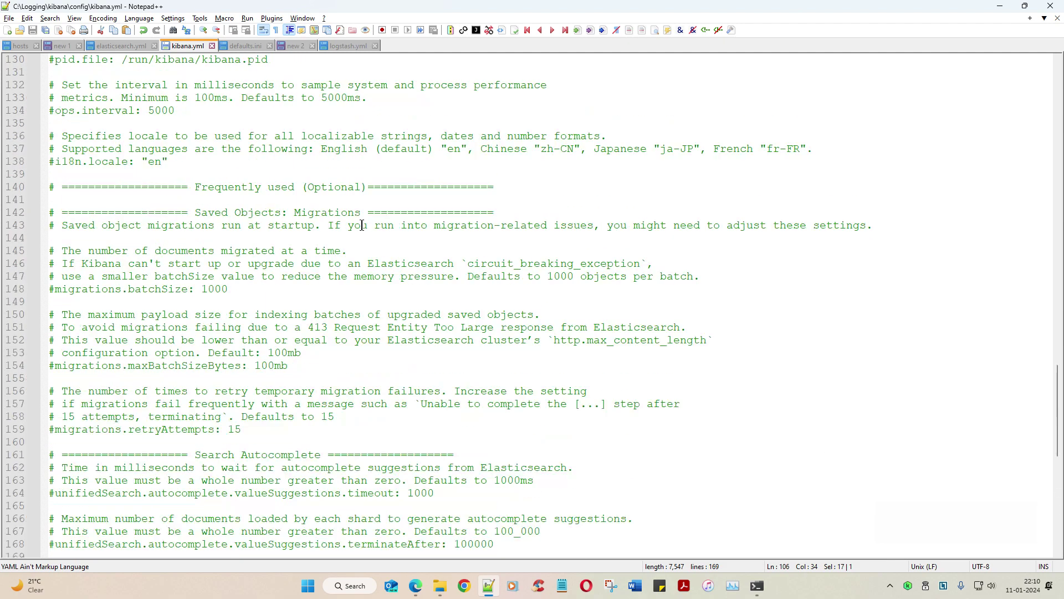
scroll(361, 225, up, 8)
click(441, 587)
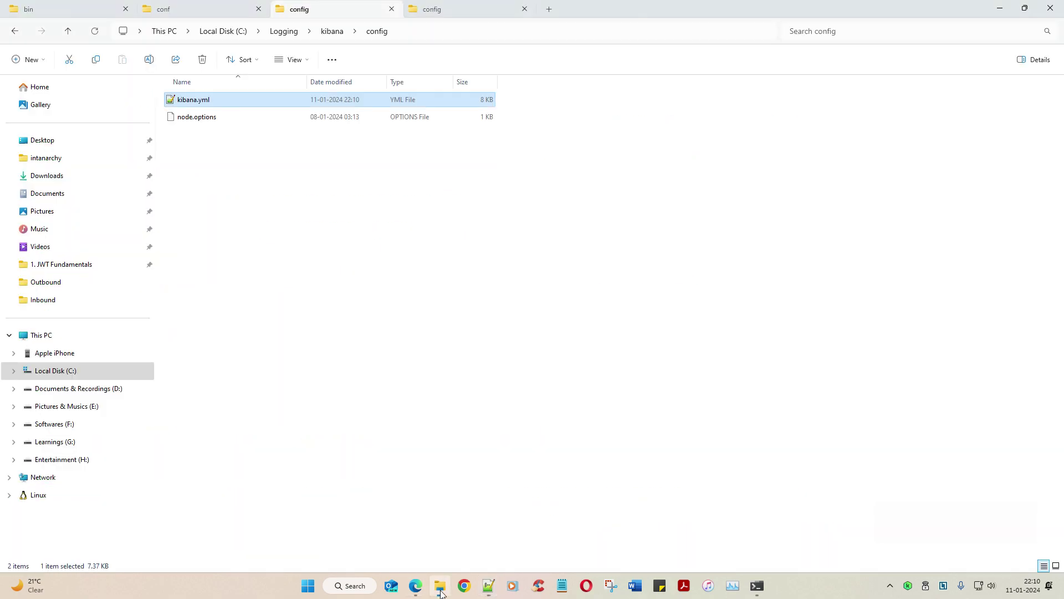
Copy the C:\Logging\kibana\bin folder path from File Explorer.
click(330, 31)
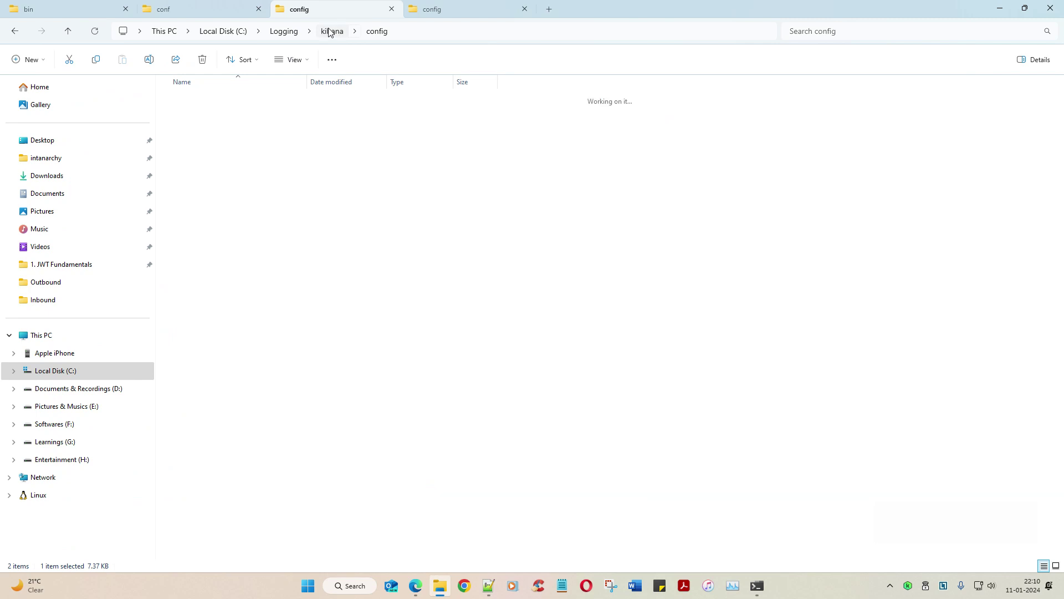
double_click(194, 99)
click(427, 34)
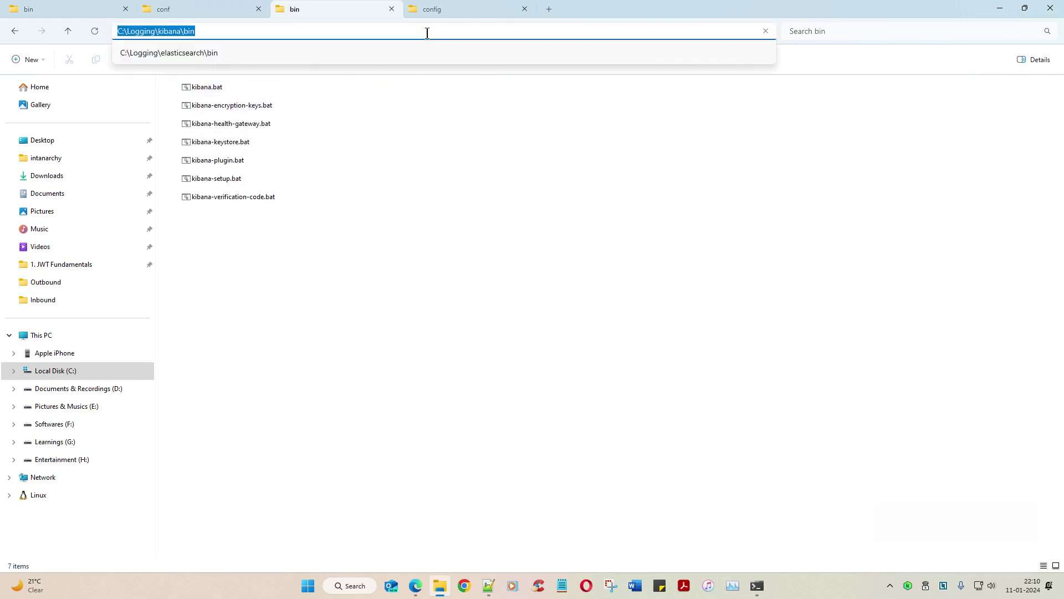
In the terminal, cd into the kibana bin folder and run kibana.bat until 'Kibana is starting' appears.
click(757, 586)
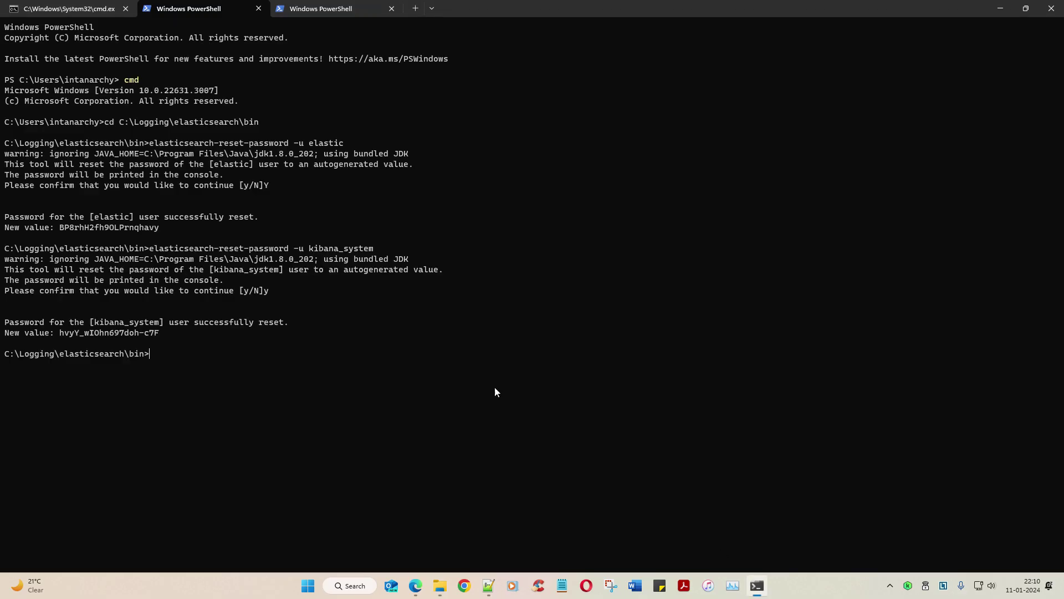
click(311, 9)
text(cd)
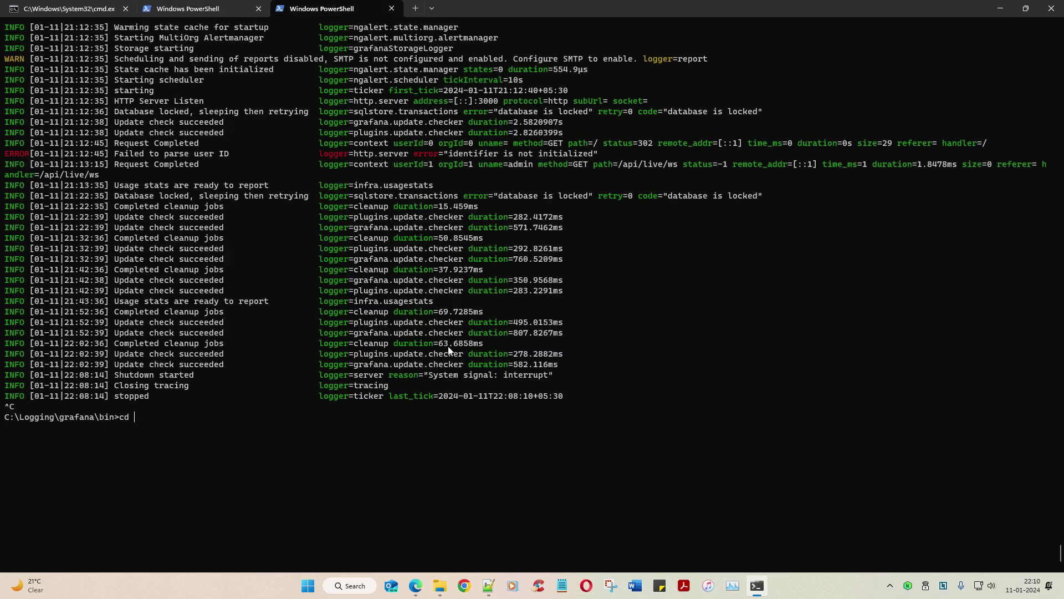
key(ctrl+v)
key(Return)
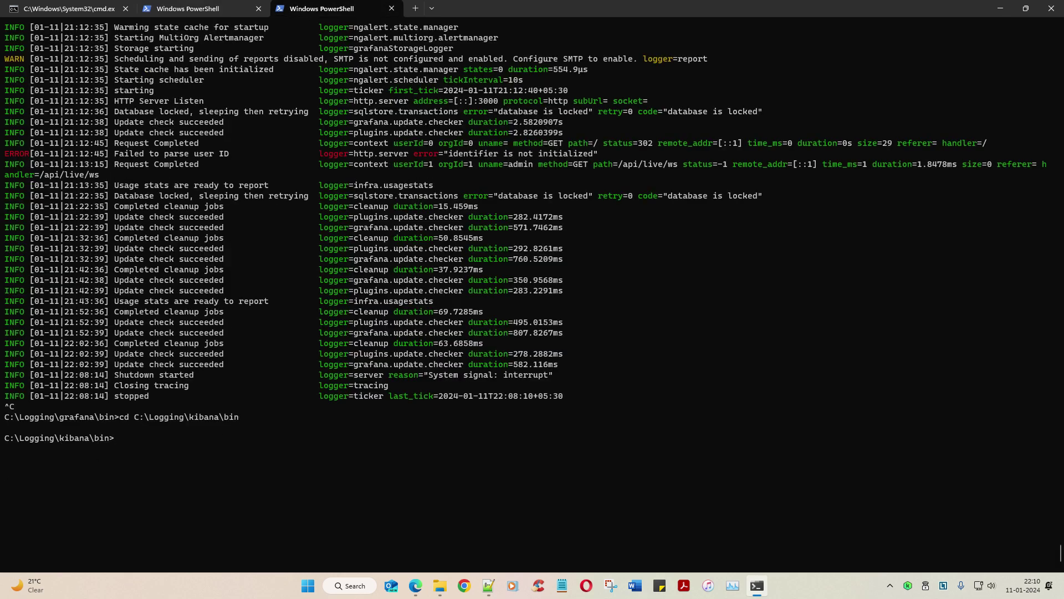
text(kibana.bat)
key(Return)
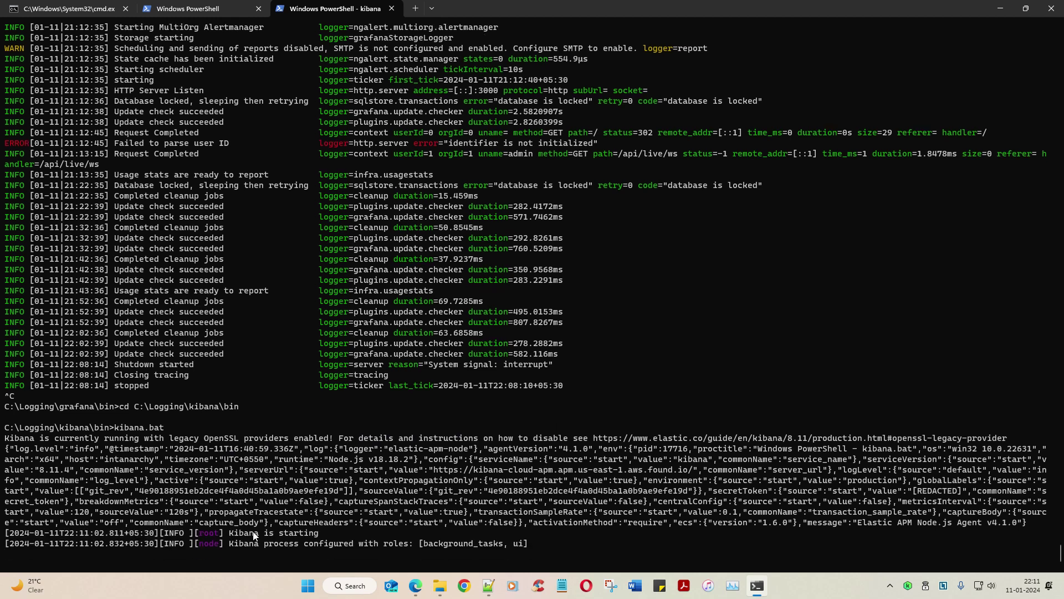
drag(244, 533, 299, 533)
Confirm the server.port value 5601 on line 6 of kibana.yml.
click(583, 379)
click(488, 585)
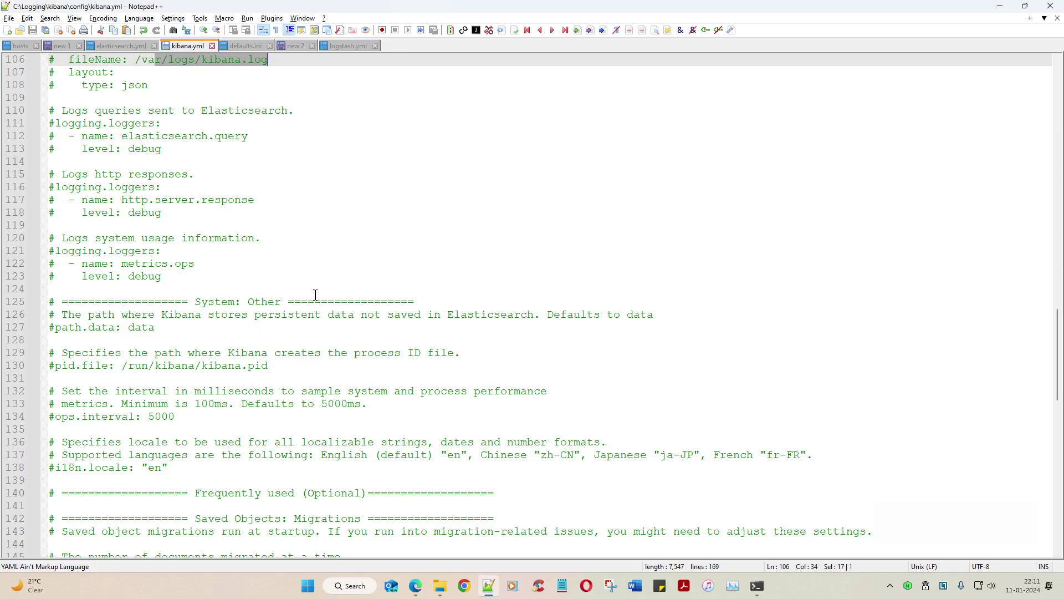
scroll(315, 295, up, 20)
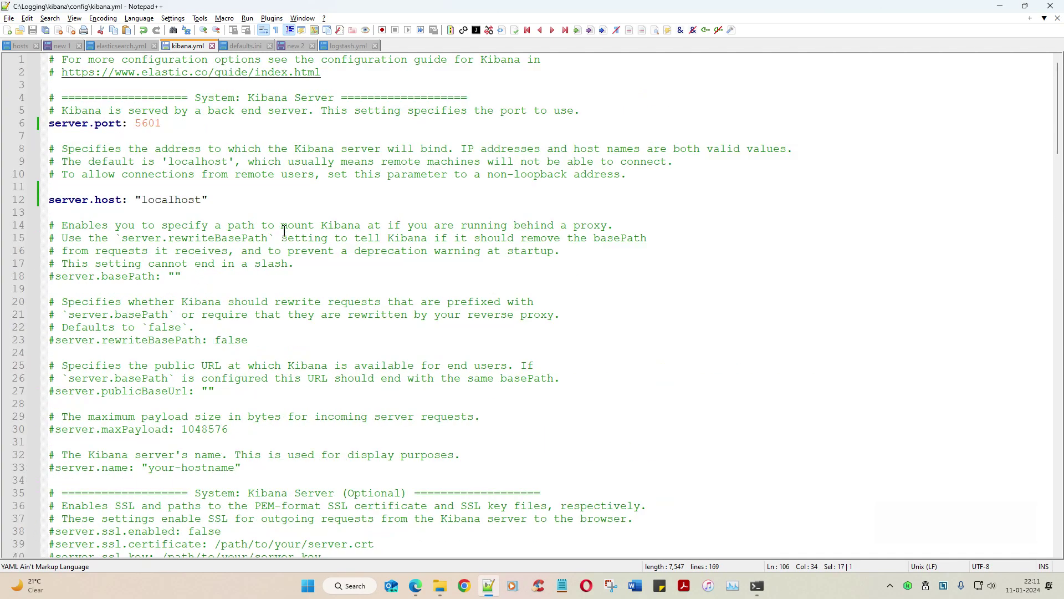
double_click(141, 129)
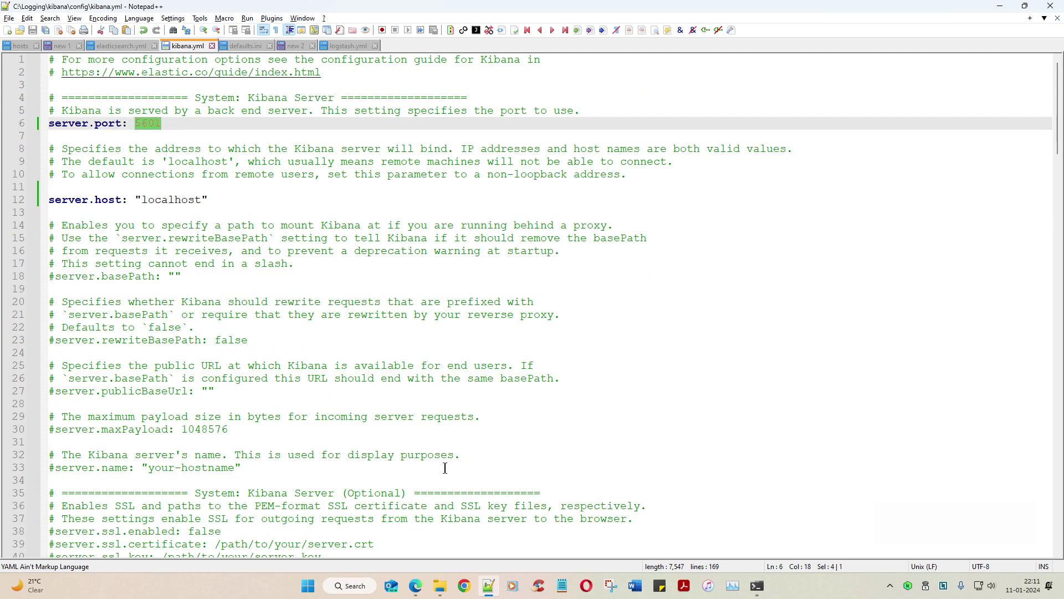
Load localhost:5601 in a new Edge tab, then return to the Kibana log.
click(416, 585)
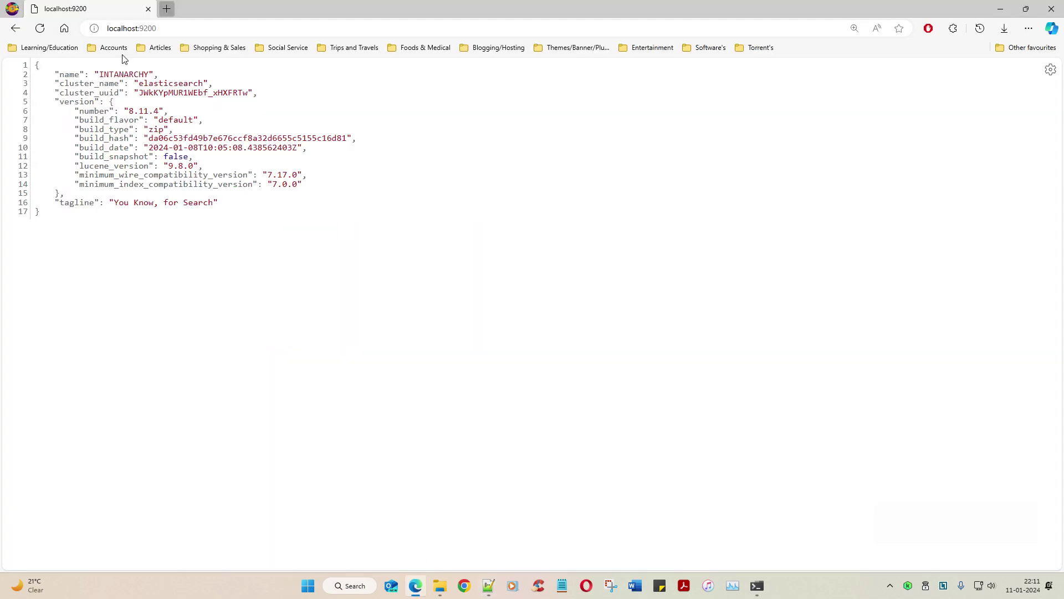
click(167, 9)
text(localhost:5601)
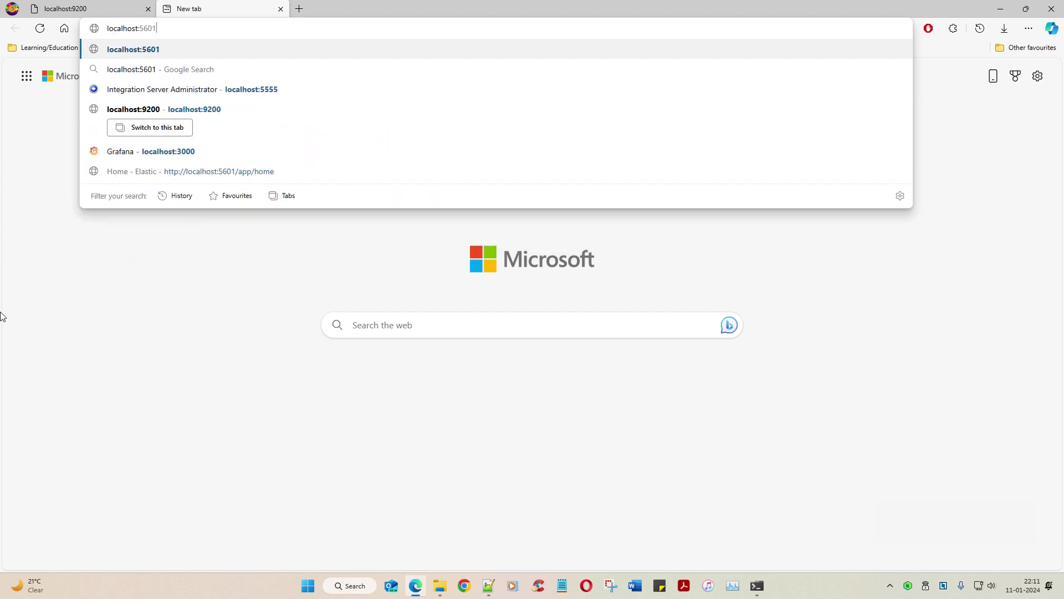
key(Return)
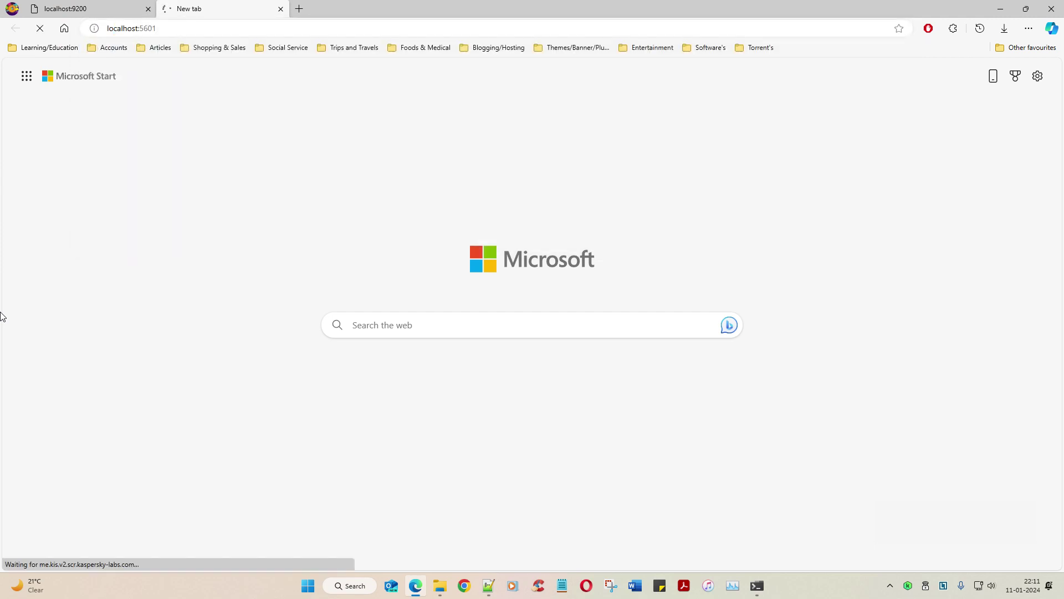
click(752, 589)
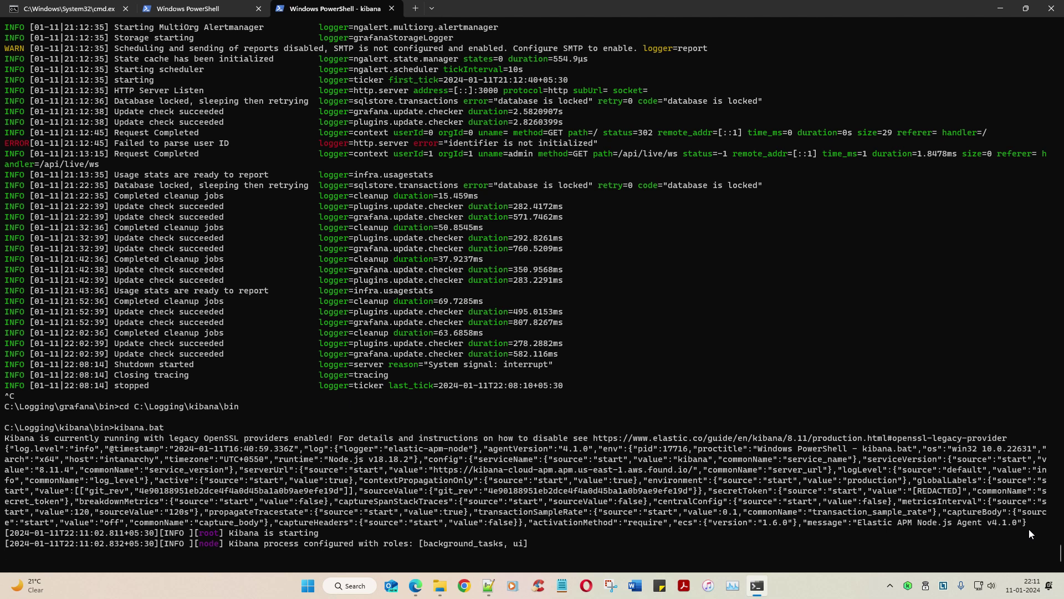
Scroll through the Kibana startup log in the terminal.
click(489, 585)
click(525, 429)
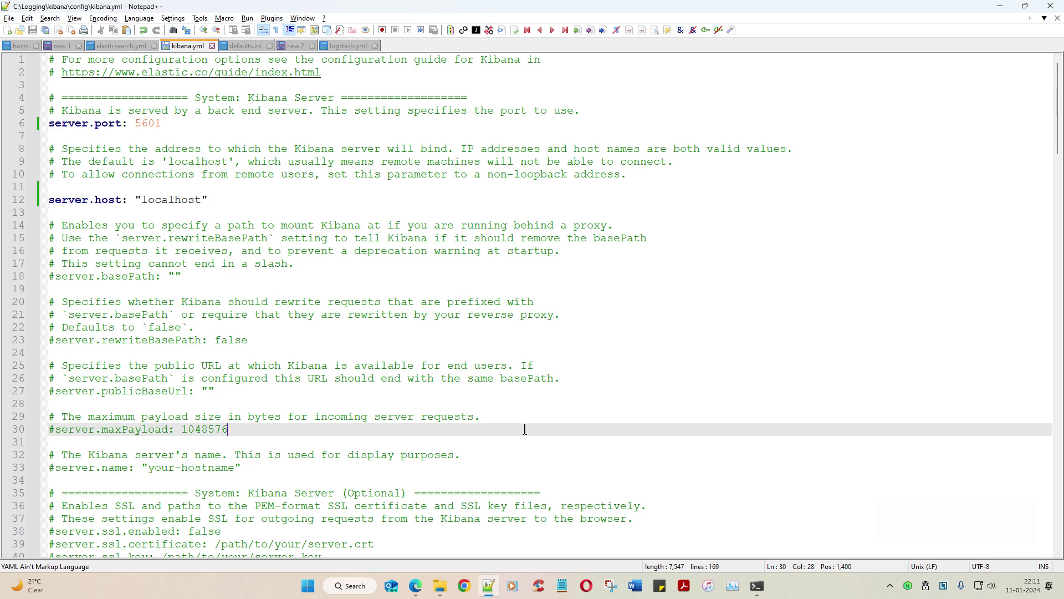
key(super+d)
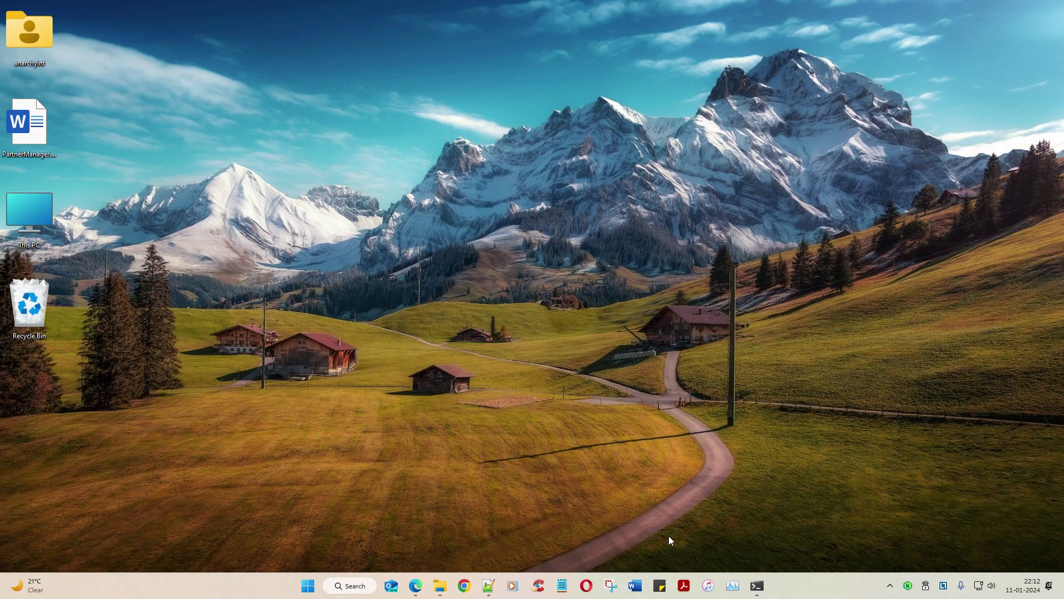
click(757, 586)
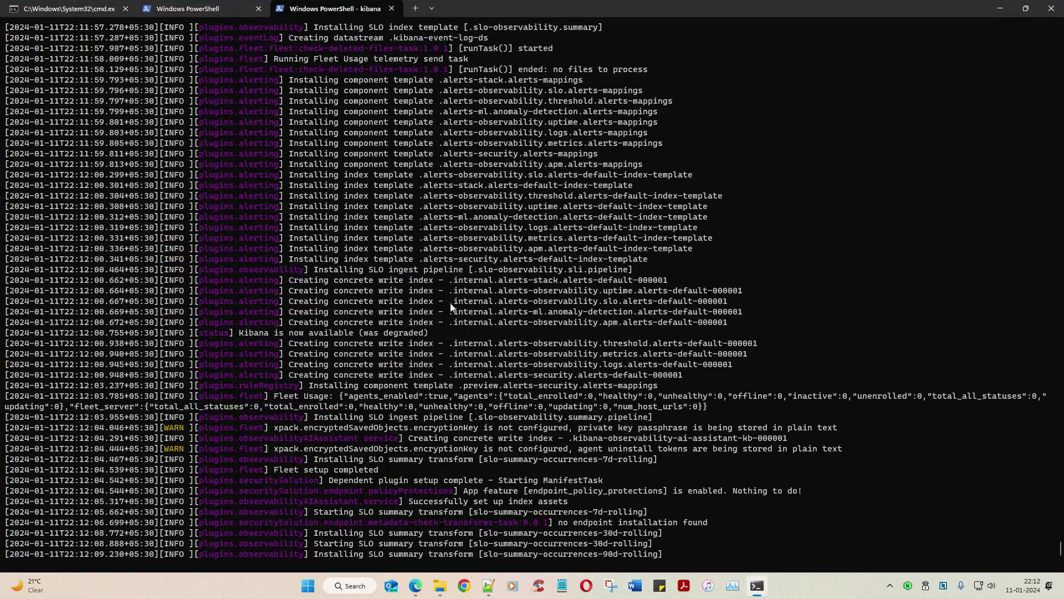
scroll(450, 307, up, 7)
scroll(454, 302, up, 7)
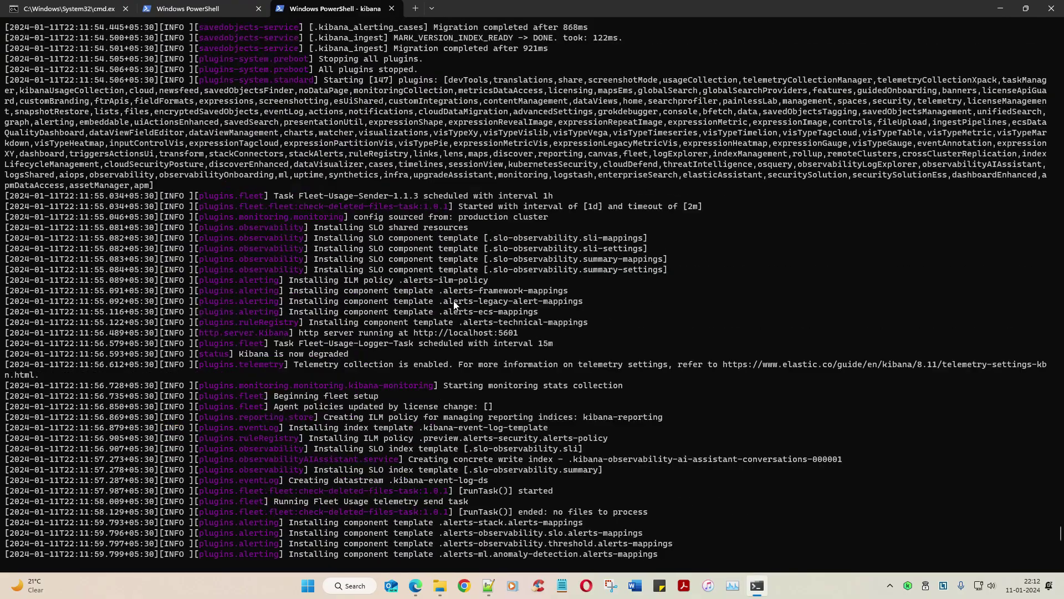
scroll(455, 300, up, 13)
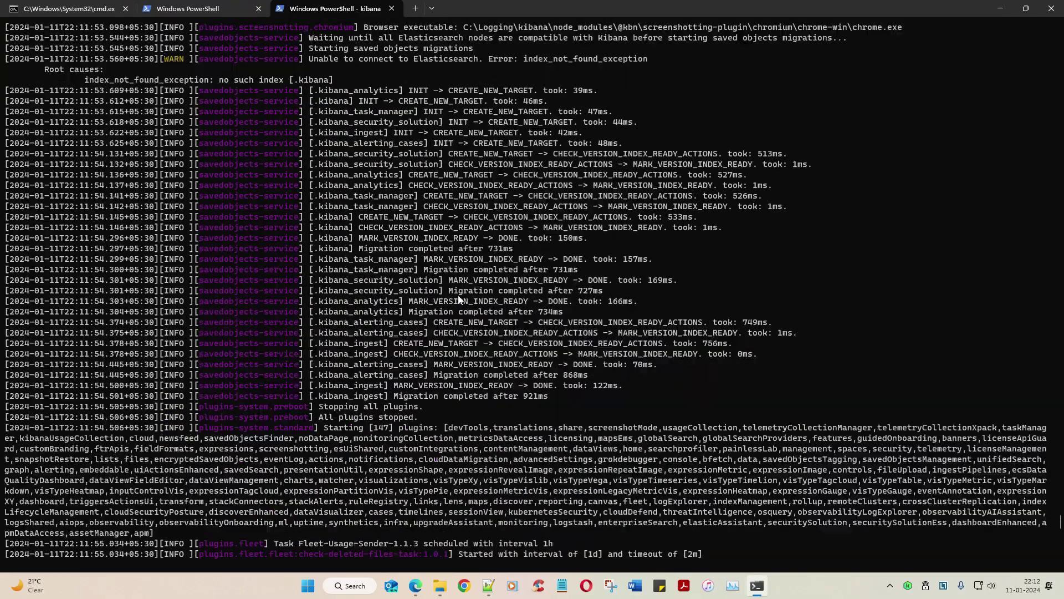
scroll(459, 298, up, 11)
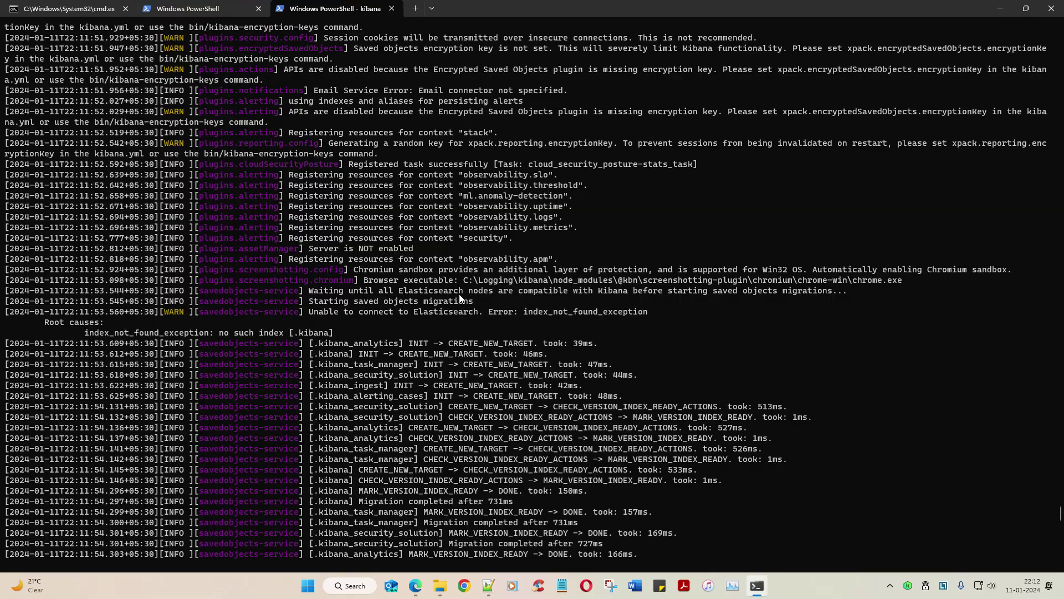
scroll(459, 294, up, 12)
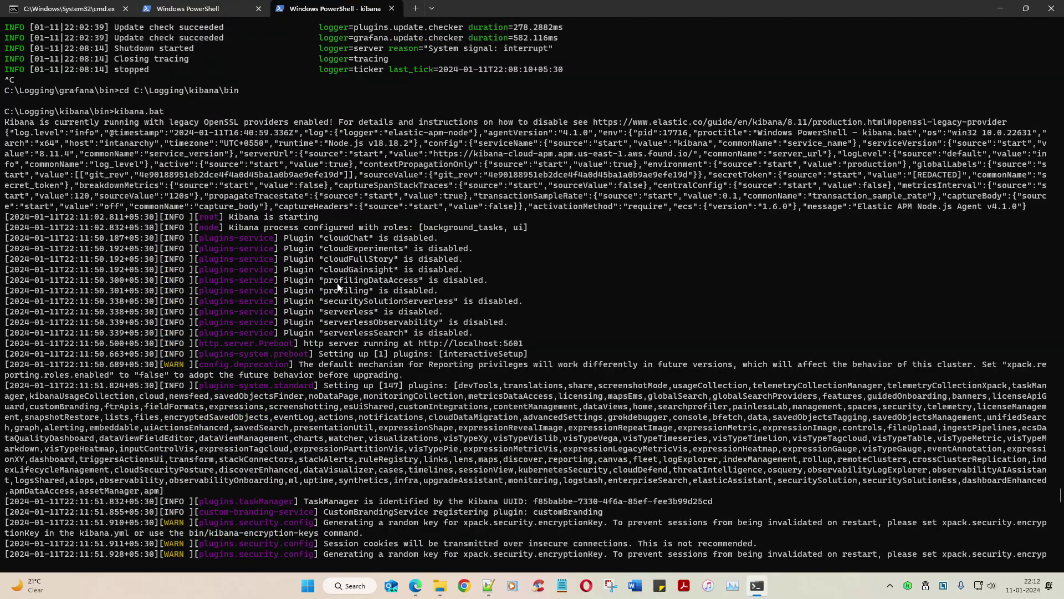
scroll(339, 288, down, 5)
scroll(339, 287, down, 8)
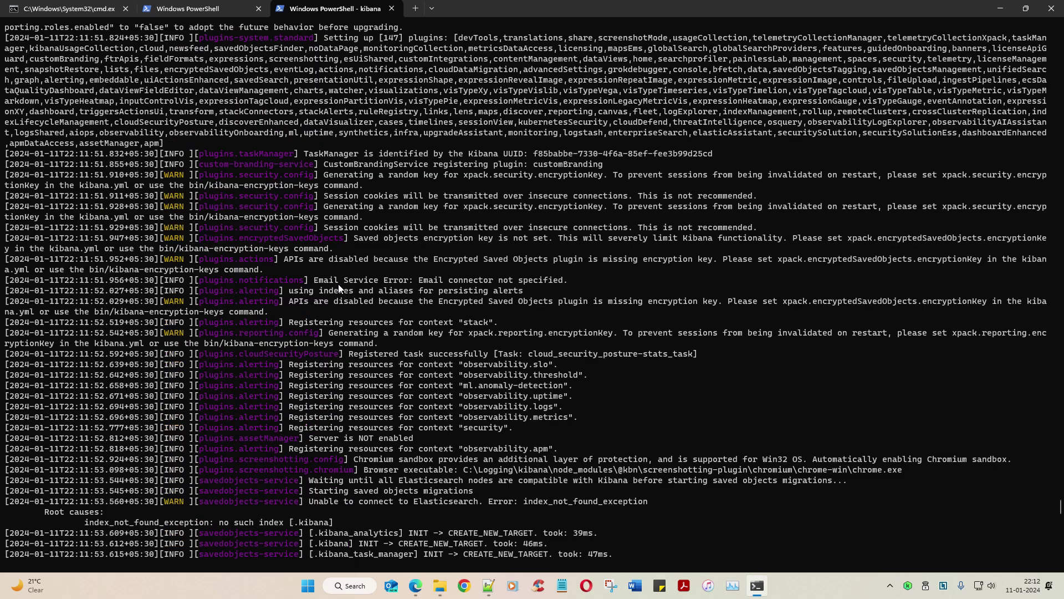
scroll(339, 284, down, 4)
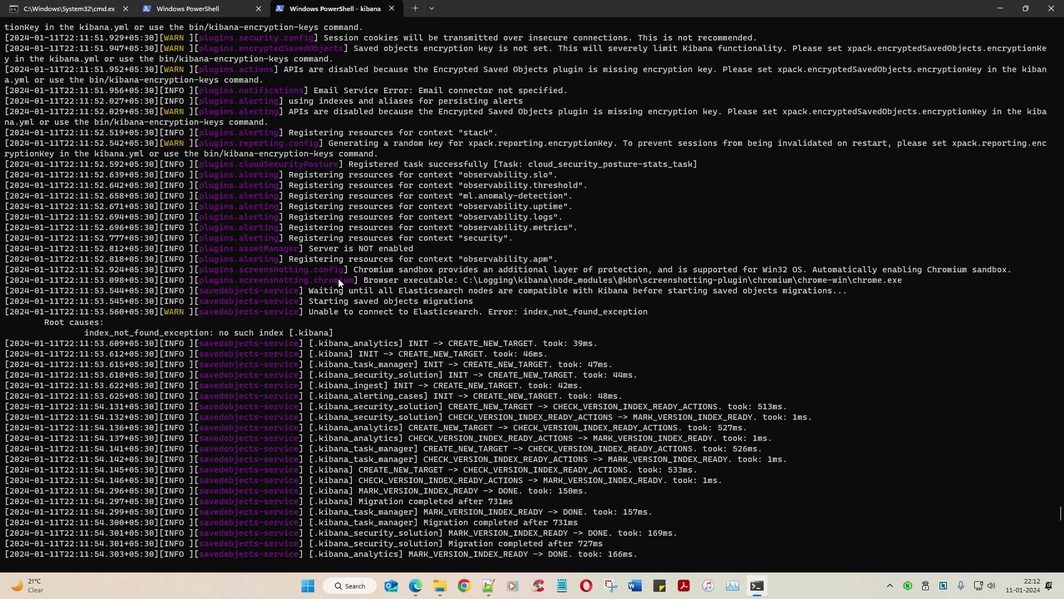
scroll(339, 276, down, 11)
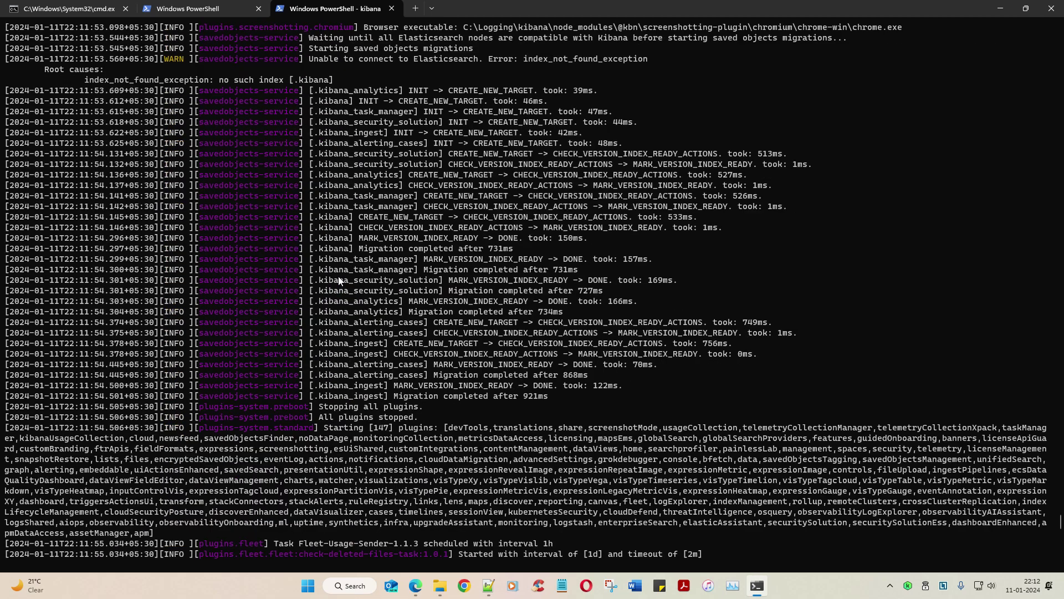
scroll(338, 276, down, 5)
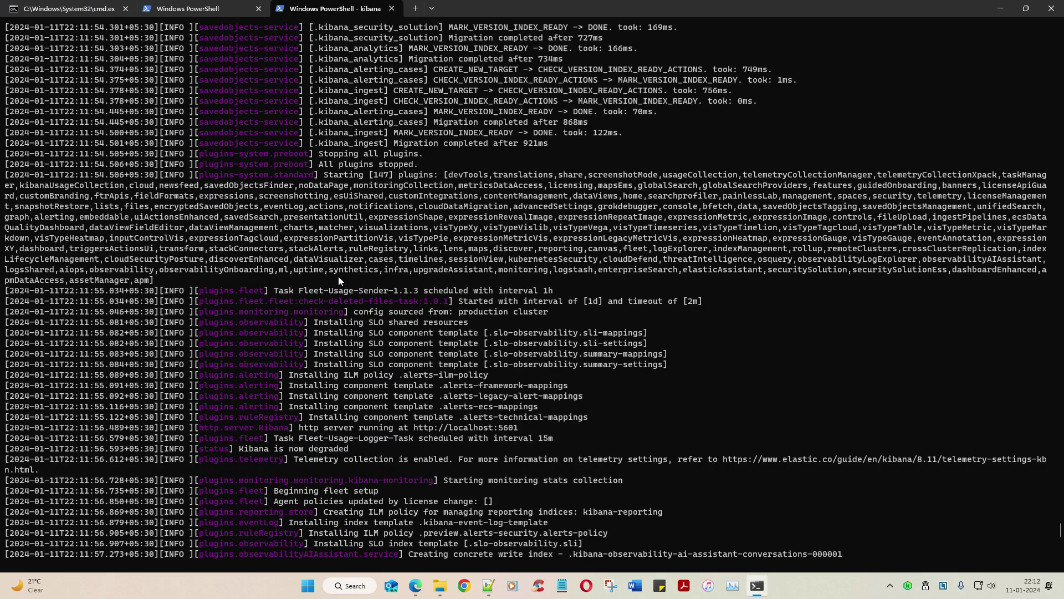
scroll(338, 276, down, 15)
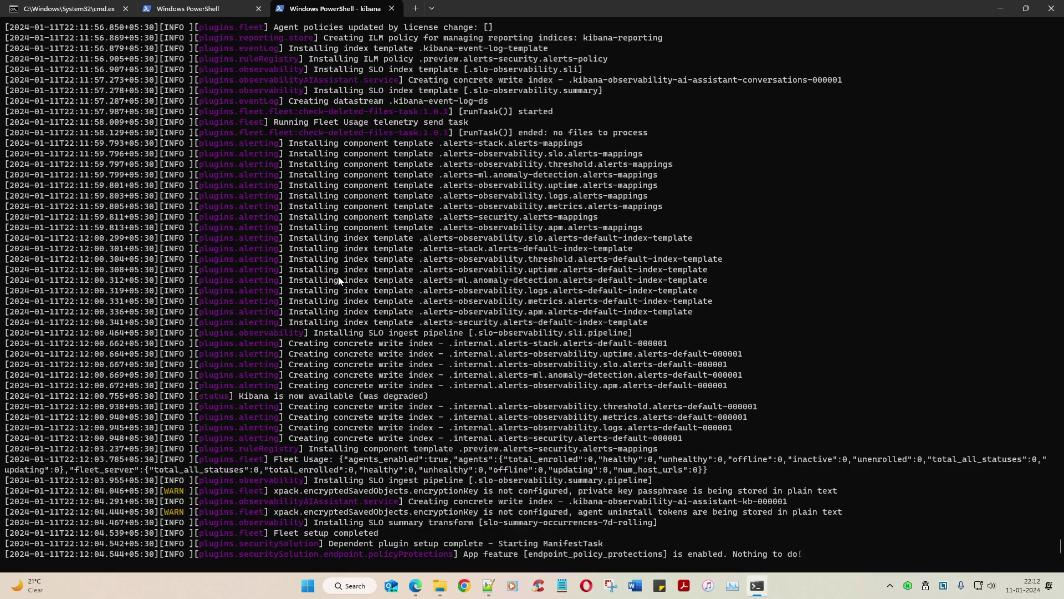
scroll(338, 276, down, 8)
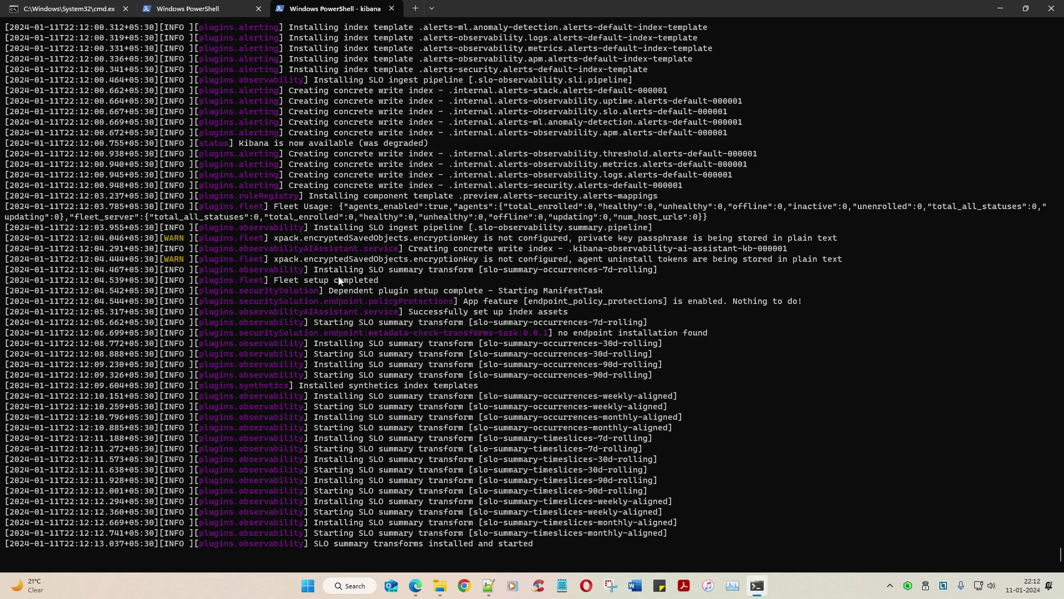
scroll(337, 289, up, 7)
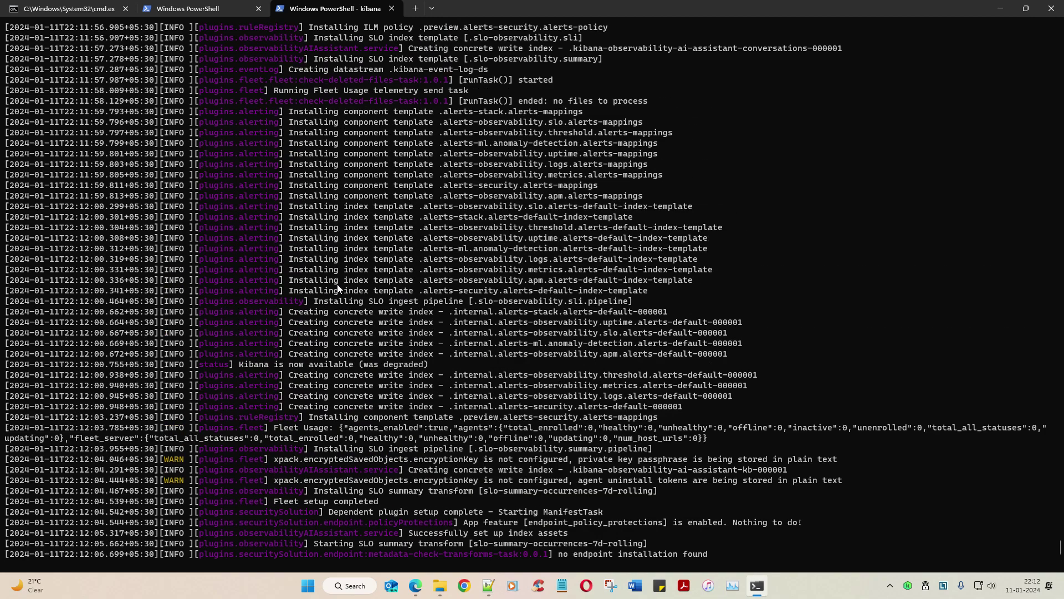
scroll(338, 282, up, 4)
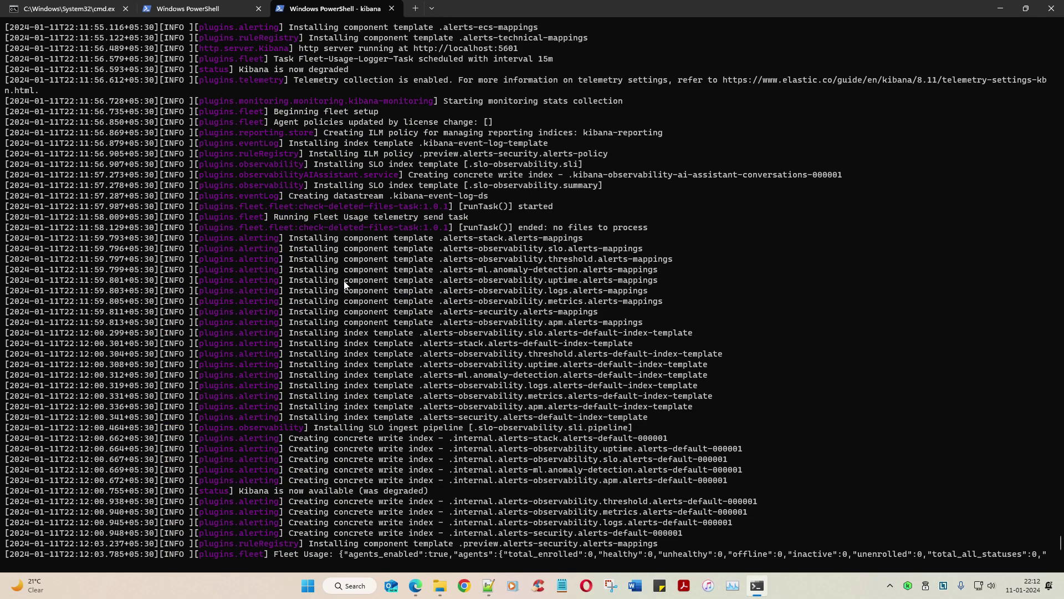
scroll(344, 284, up, 3)
scroll(344, 281, up, 1)
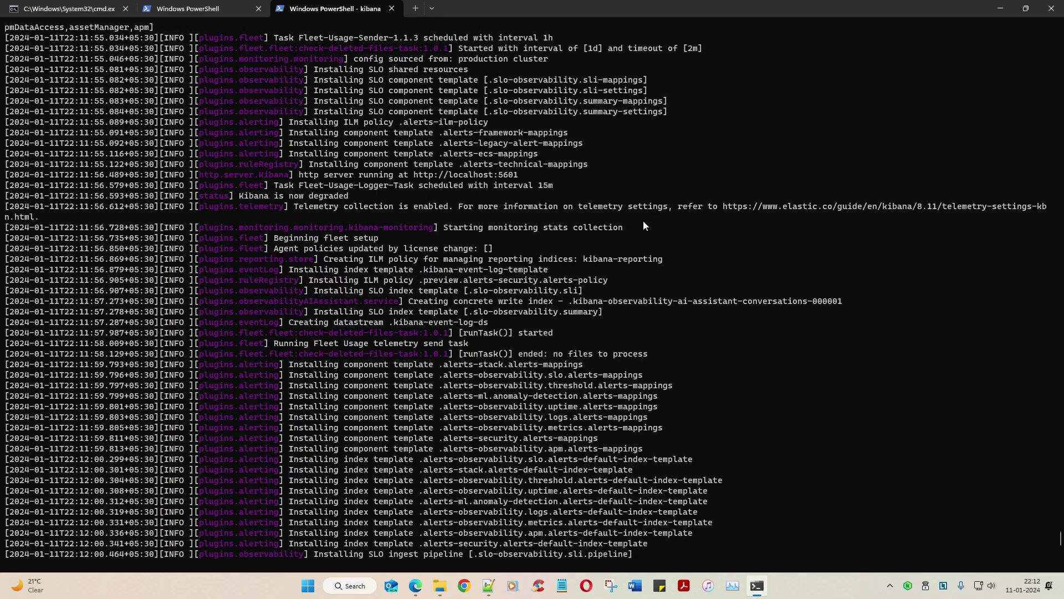
scroll(644, 221, up, 3)
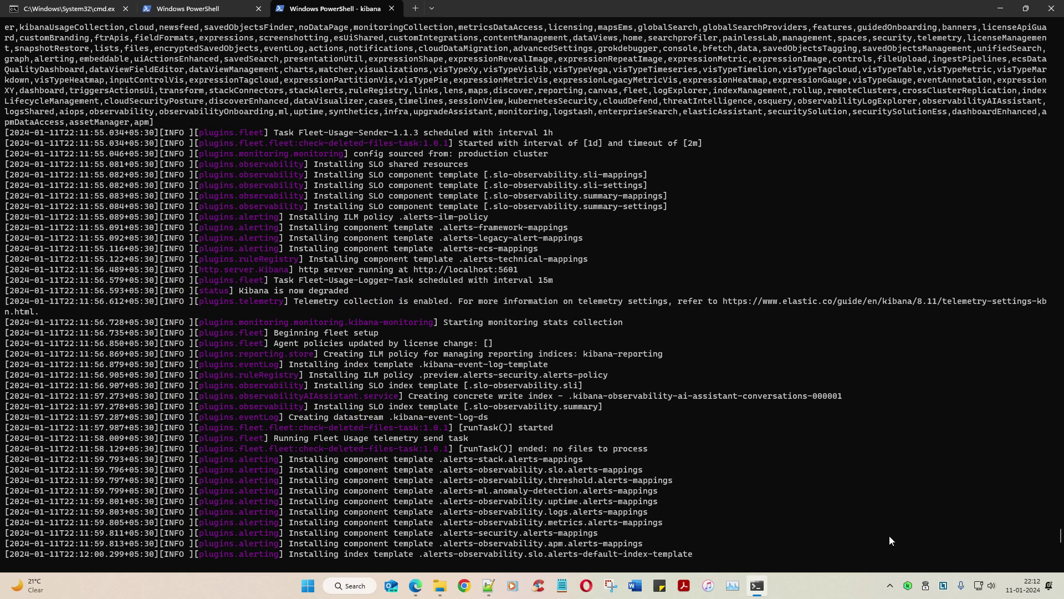
drag(299, 277, 522, 281)
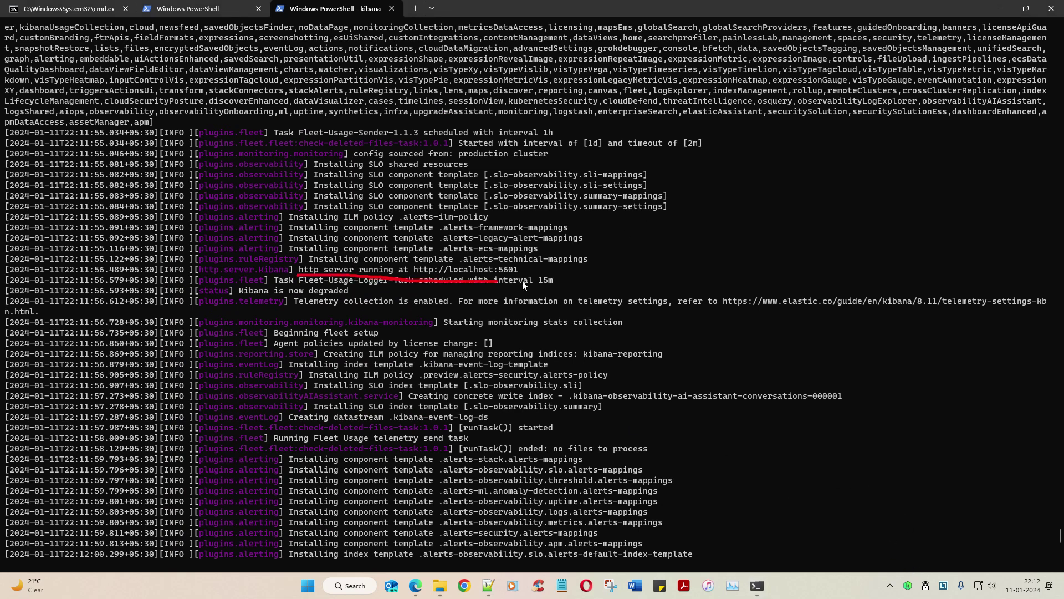
mouse_move(515, 242)
mouse_down()
mouse_move(314, 243)
mouse_move(288, 251)
mouse_move(298, 277)
mouse_up()
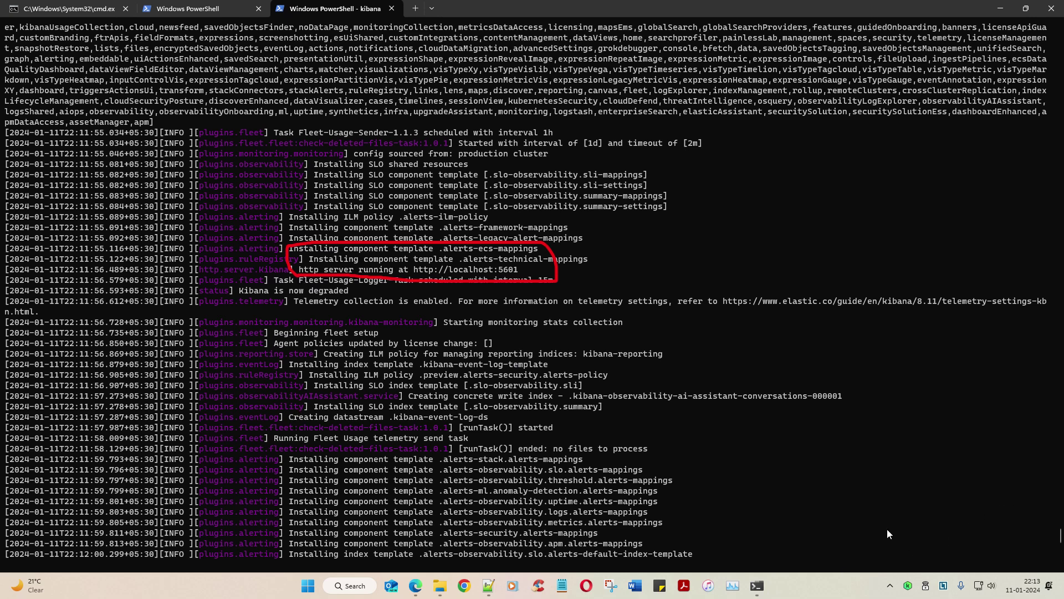
click(430, 272)
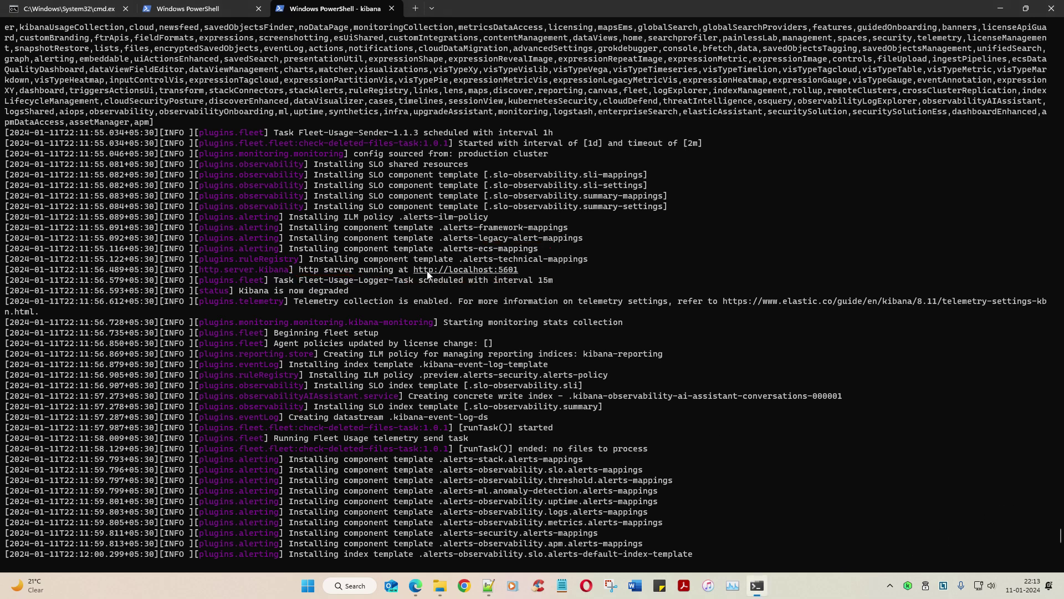
drag(412, 270, 515, 271)
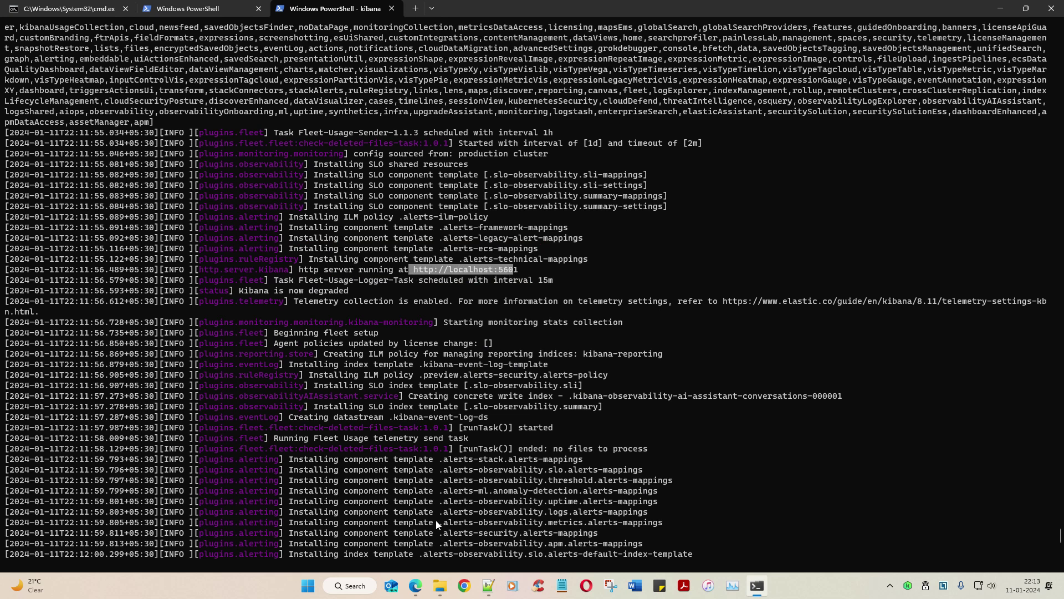
click(423, 586)
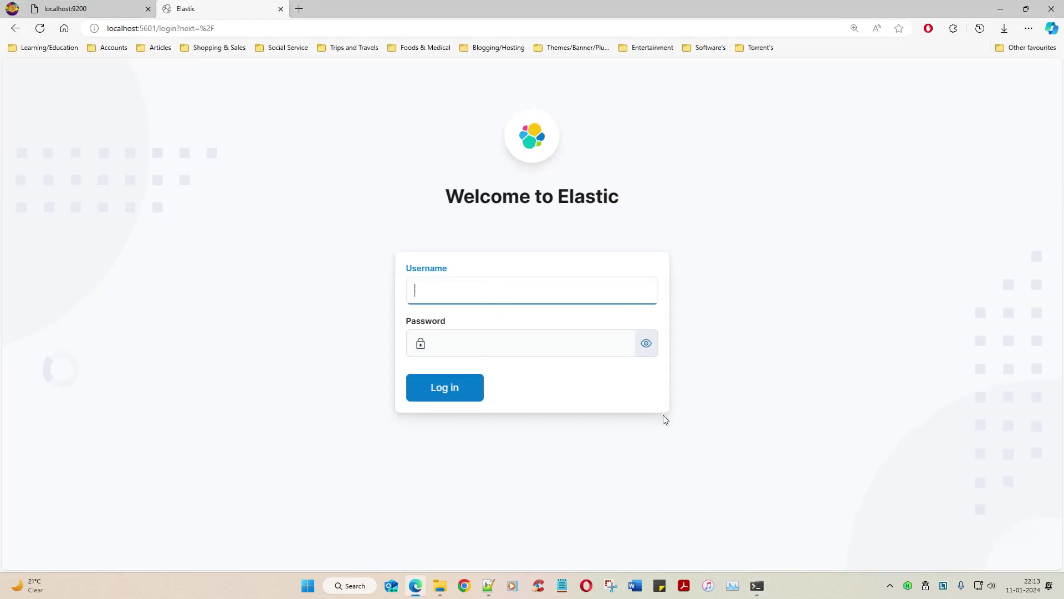
Copy the kibana_system username from kibana.yml into the Elastic login form.
click(488, 586)
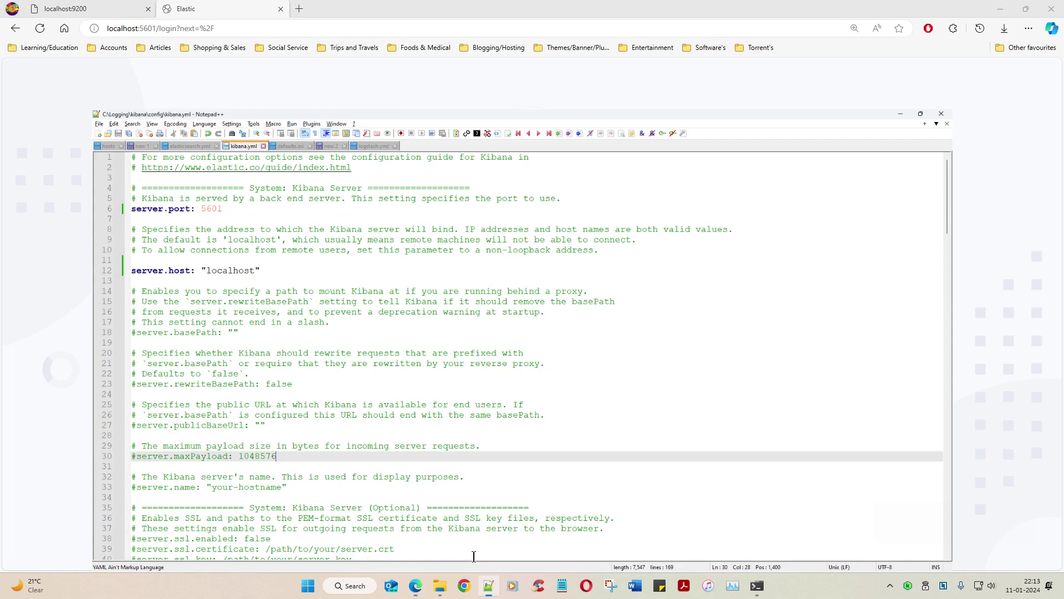
scroll(199, 210, down, 11)
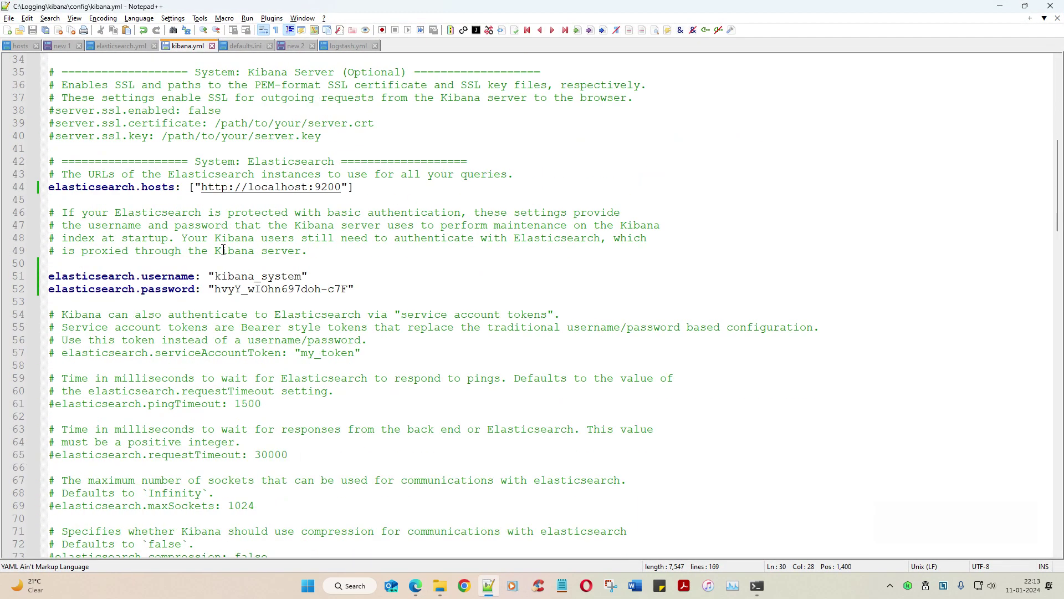
double_click(255, 277)
key(ctrl+c)
key(alt+Tab)
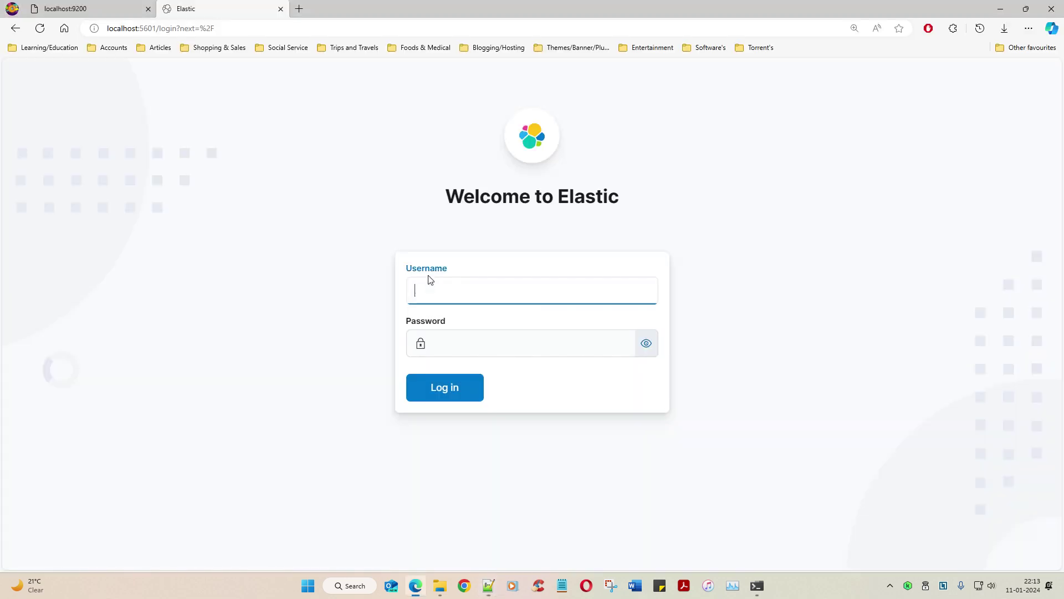
key(ctrl+v)
Paste the kibana_system password from line 52, log in, then choose Log in as different user after denial.
key(alt+Tab)
double_click(284, 289)
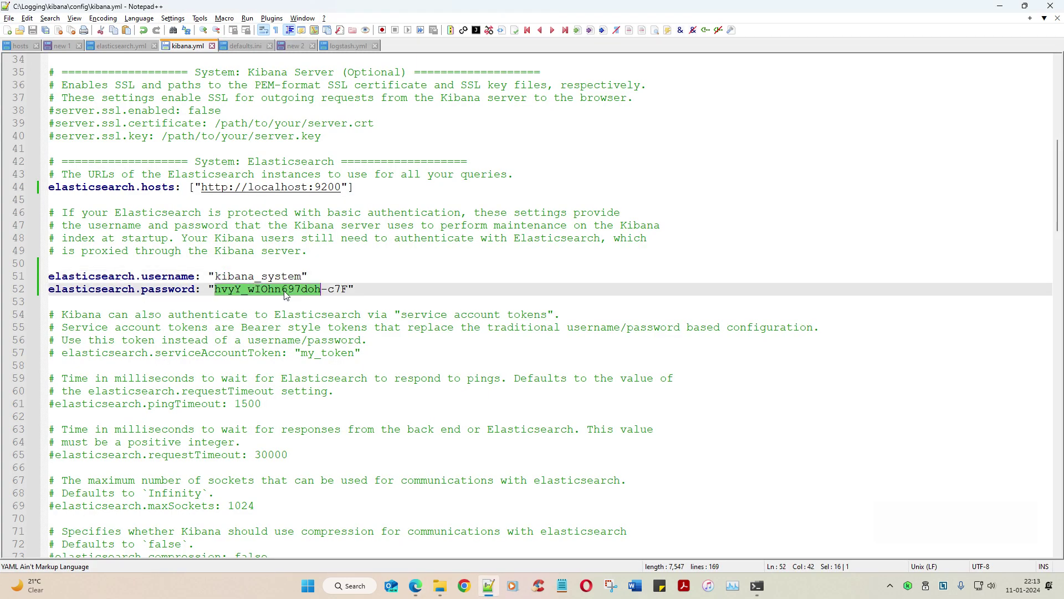
click(254, 289)
drag(214, 289, 348, 289)
key(ctrl+c)
key(alt+Tab)
click(458, 343)
key(ctrl+v)
click(446, 385)
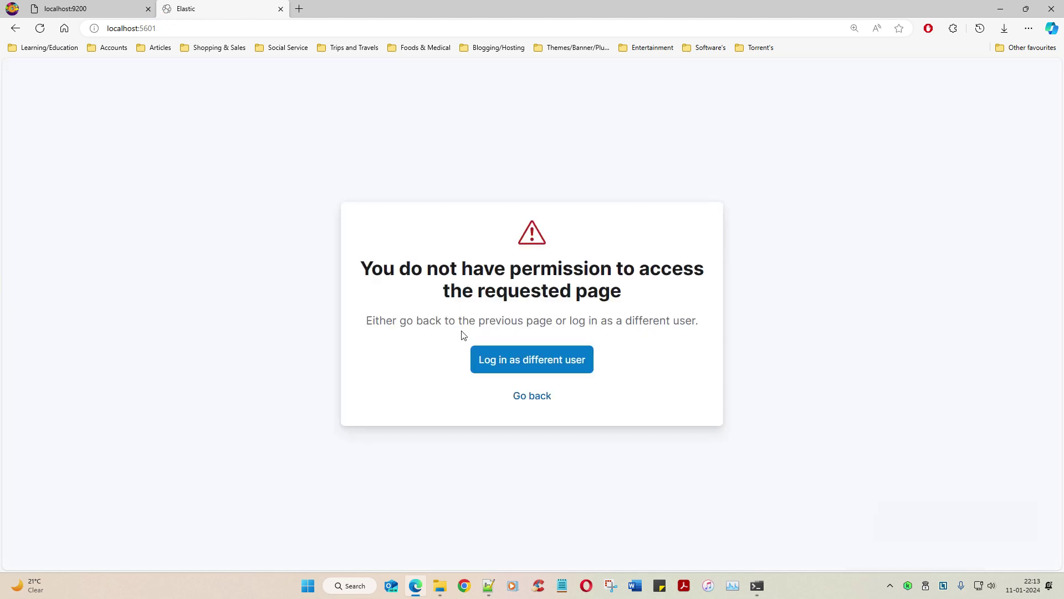
click(533, 364)
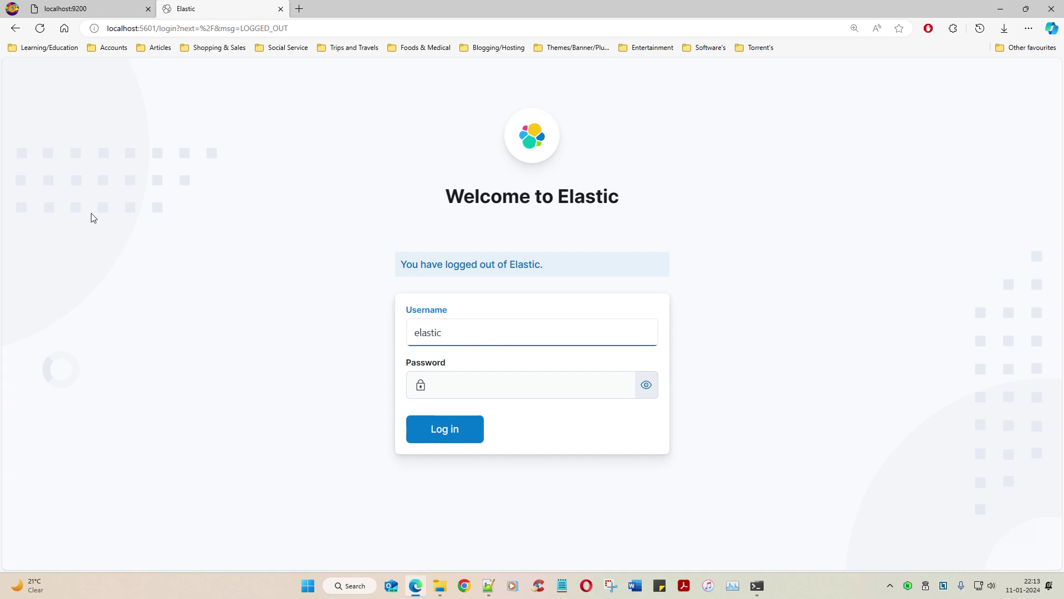
Look over elasticsearch.yml and the kafka scratch file, then return to the terminal's password-reset output.
click(489, 588)
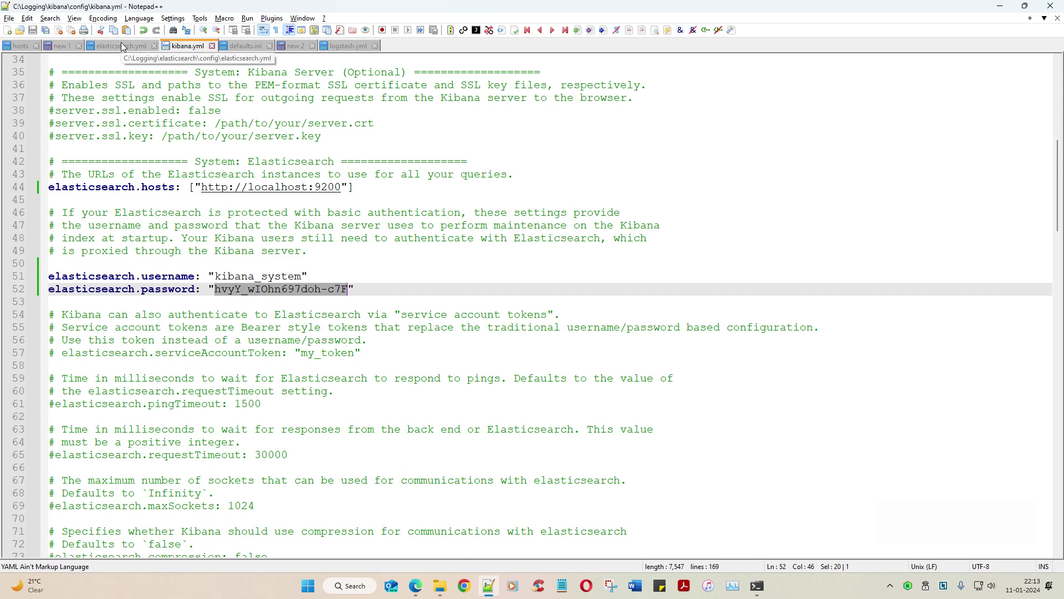
click(123, 46)
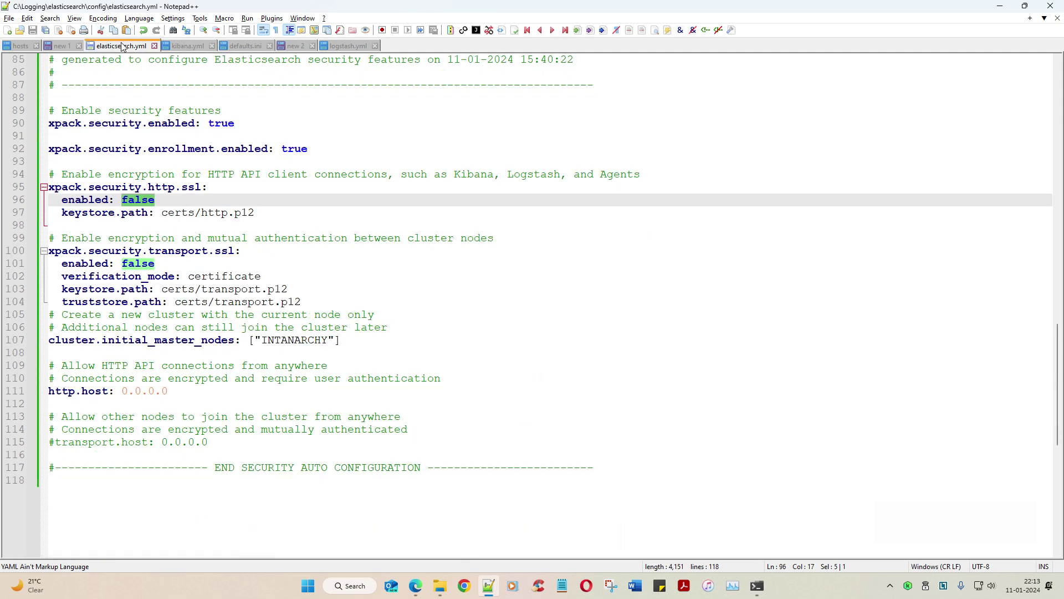
click(62, 47)
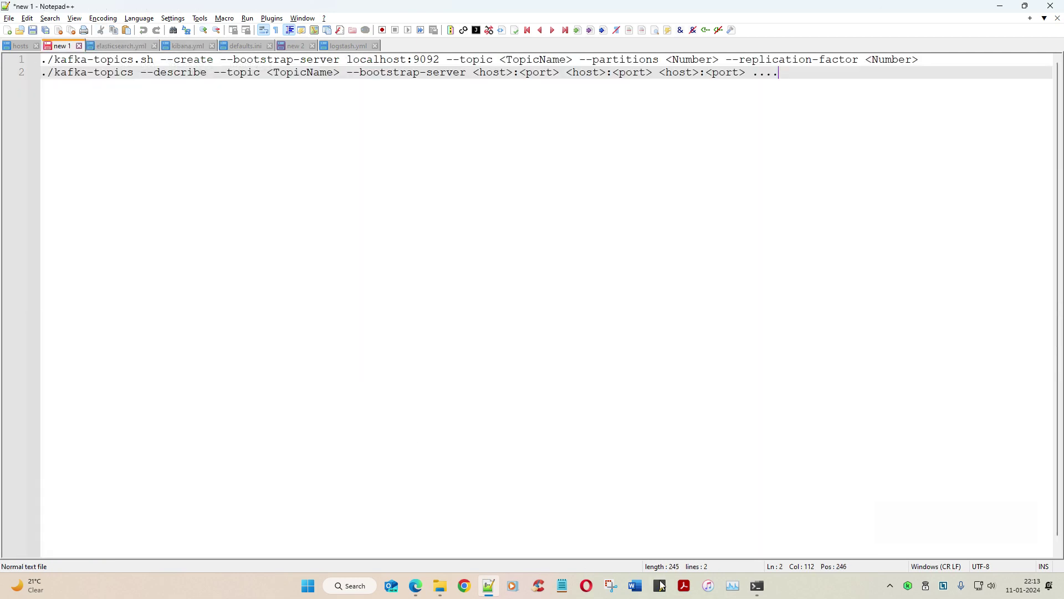
click(757, 585)
click(216, 7)
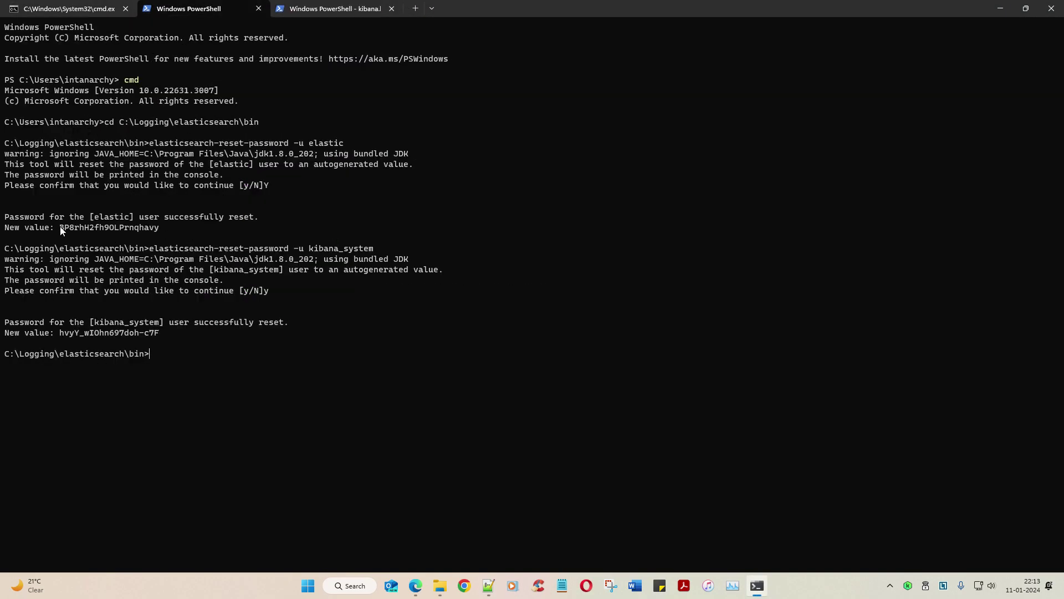
Copy the elastic user's reset password from the terminal and log into Kibana with it.
drag(60, 226, 139, 226)
key(ctrl+c)
click(416, 585)
key(Tab)
key(ctrl+v)
click(460, 432)
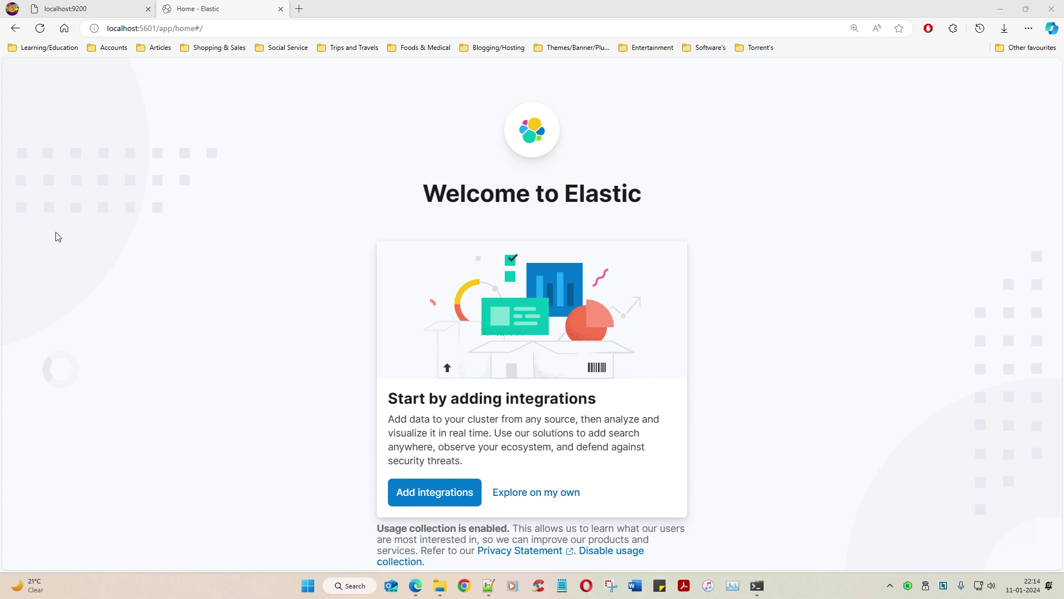
Skip adding integrations with Explore on my own to reach the Kibana home page.
mouse_move(62, 231)
mouse_down()
mouse_move(49, 272)
mouse_move(68, 274)
mouse_move(63, 248)
mouse_up()
mouse_move(56, 226)
mouse_down()
mouse_move(66, 224)
mouse_move(78, 267)
mouse_move(117, 254)
mouse_up()
mouse_move(83, 200)
mouse_down()
mouse_move(20, 271)
mouse_move(143, 218)
mouse_move(70, 198)
mouse_up()
mouse_move(346, 144)
mouse_down()
mouse_move(315, 205)
mouse_move(430, 169)
mouse_move(345, 150)
mouse_move(348, 188)
mouse_move(363, 198)
mouse_move(357, 170)
mouse_move(376, 203)
mouse_up()
click(357, 167)
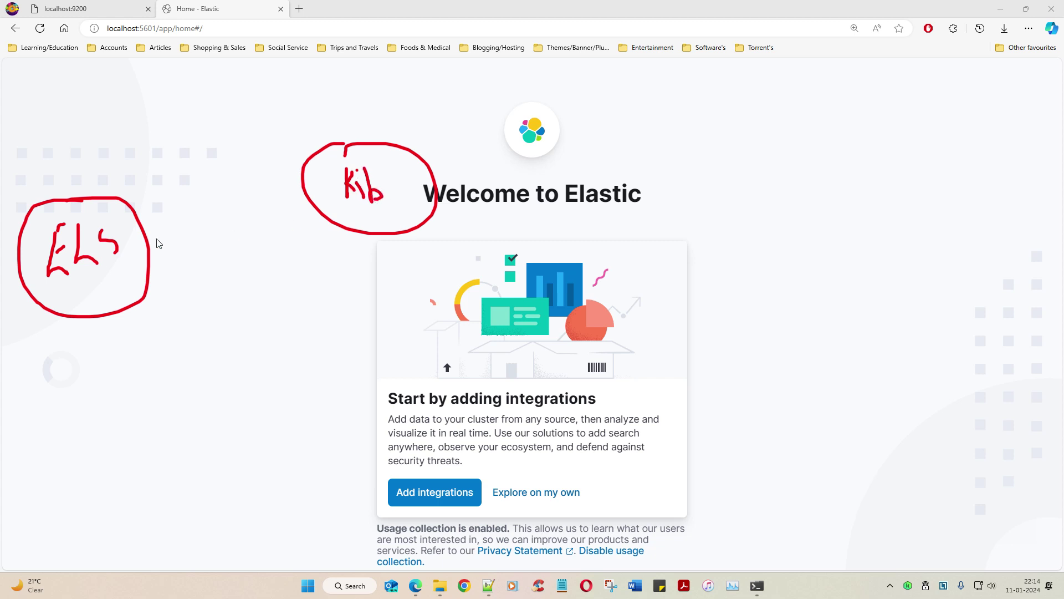
mouse_move(132, 245)
mouse_down()
mouse_move(320, 213)
mouse_move(314, 229)
mouse_up()
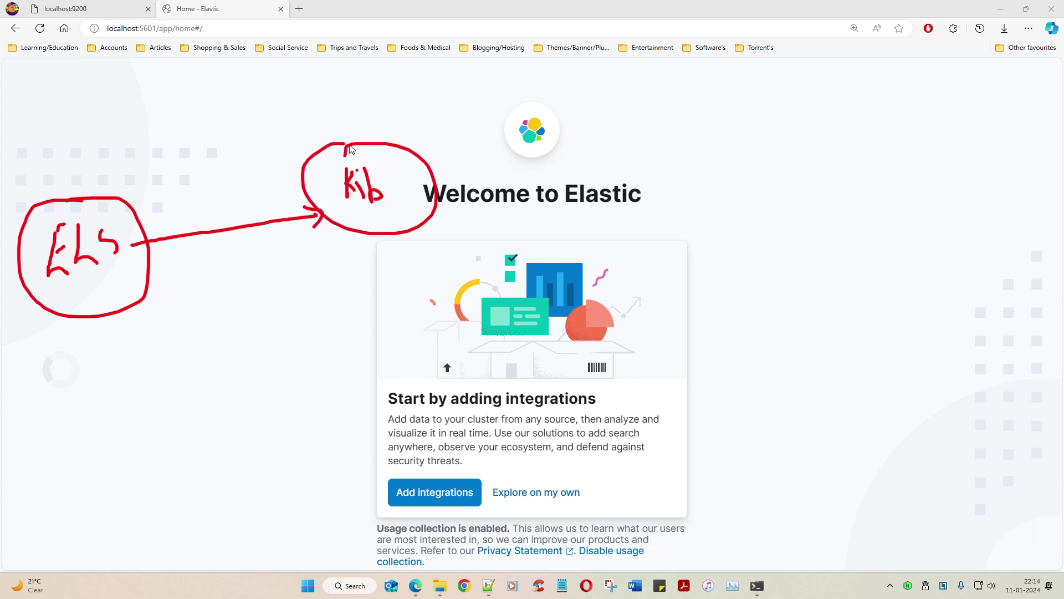
mouse_move(139, 16)
mouse_down()
mouse_move(98, 25)
mouse_move(131, 55)
mouse_move(156, 37)
mouse_move(133, 13)
mouse_up()
mouse_move(268, 124)
mouse_down()
mouse_move(300, 126)
mouse_move(303, 112)
mouse_move(310, 124)
mouse_move(391, 107)
mouse_move(397, 93)
mouse_move(423, 94)
mouse_move(429, 84)
mouse_move(441, 101)
mouse_up()
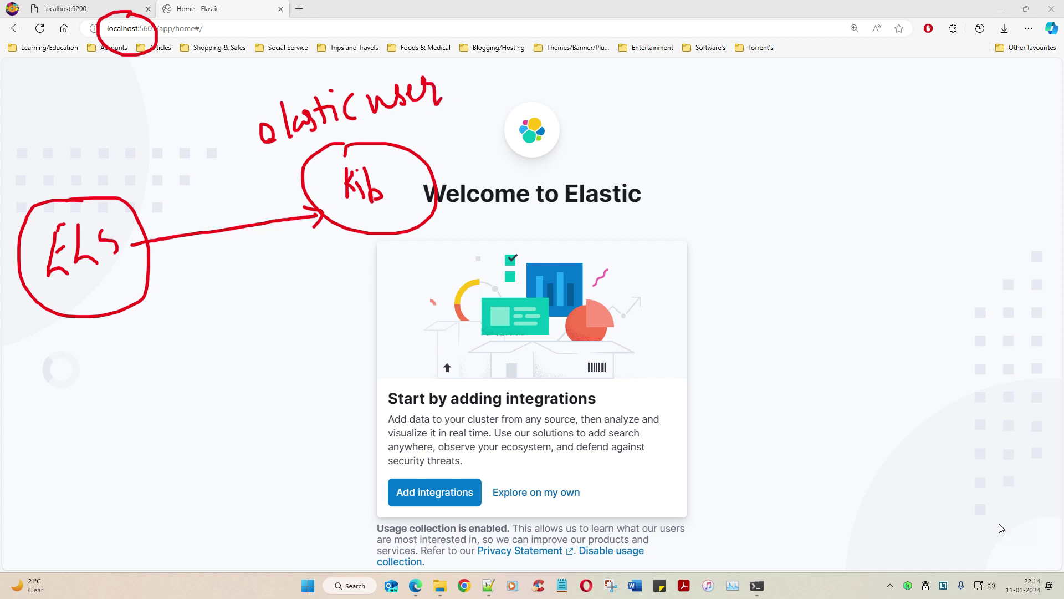
key(Escape)
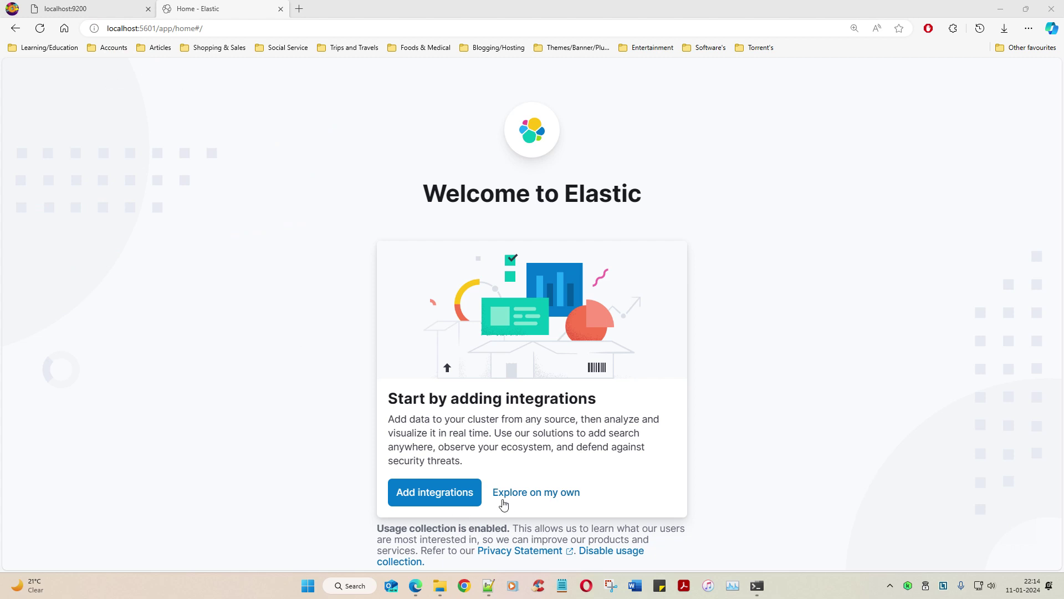
click(518, 492)
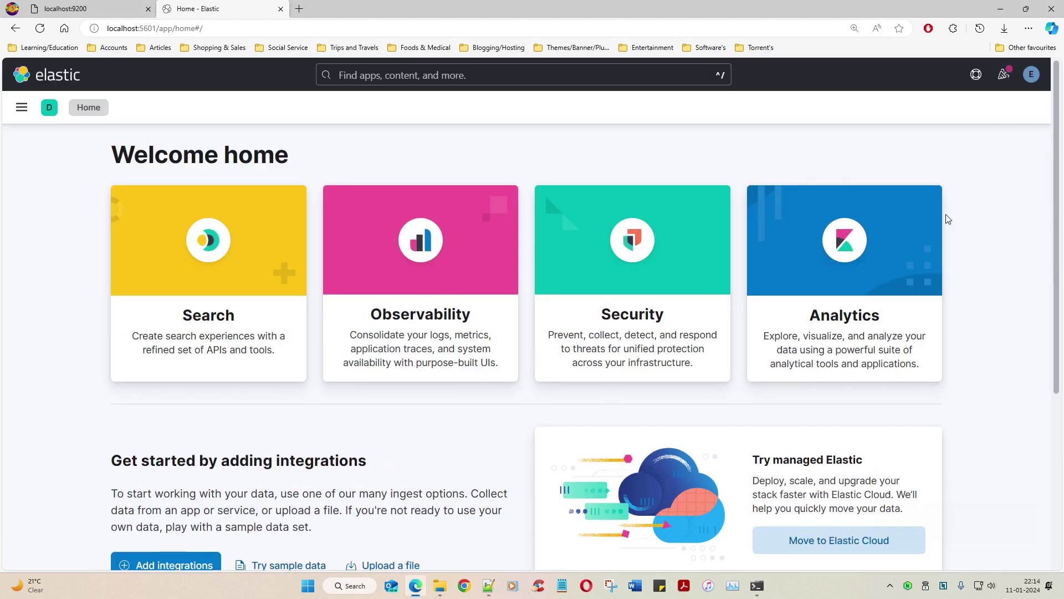
Reset the page zoom to 100% and log out of Kibana.
key(ctrl+minus)
key(ctrl+minus)
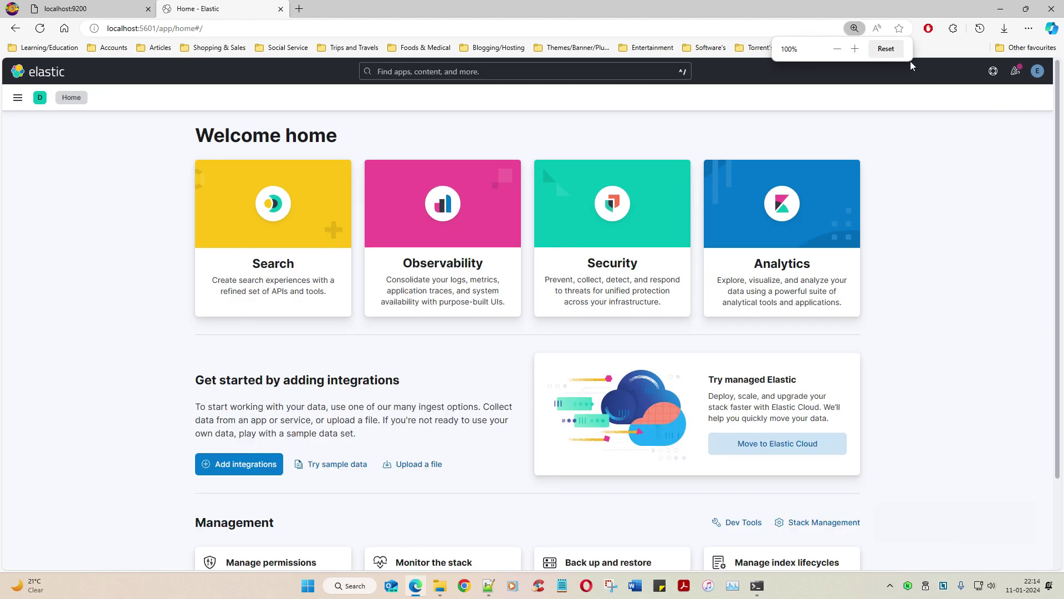
click(1037, 71)
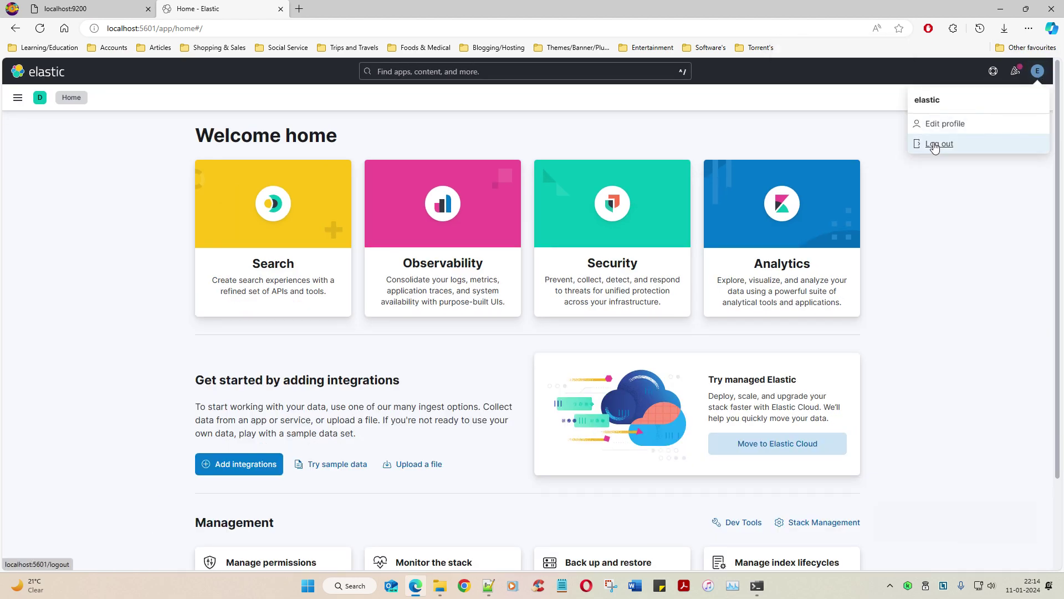
click(935, 145)
key(alt+Tab)
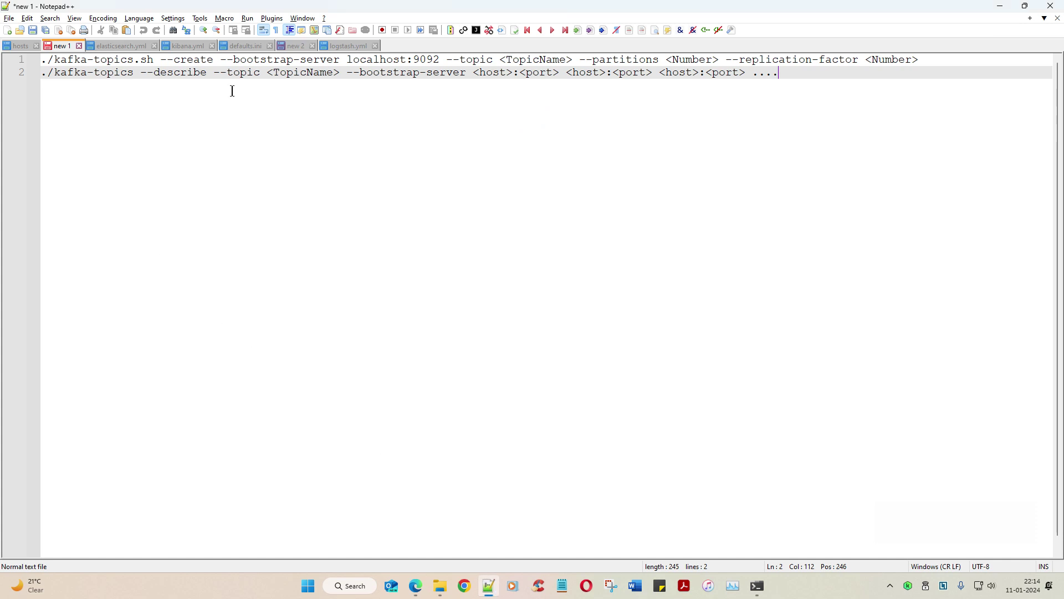
click(249, 46)
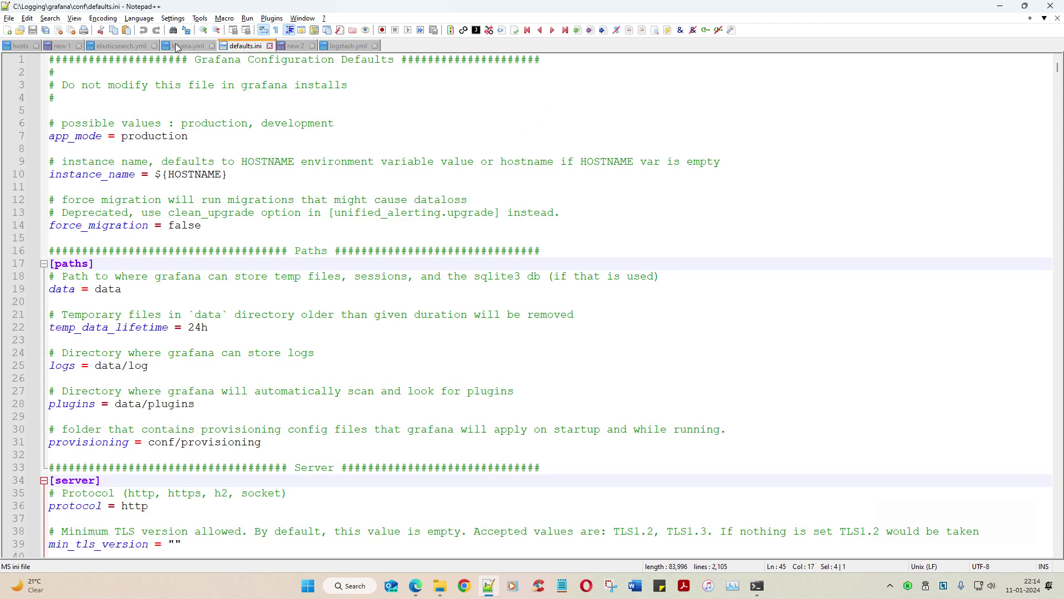
click(176, 46)
drag(215, 277, 305, 275)
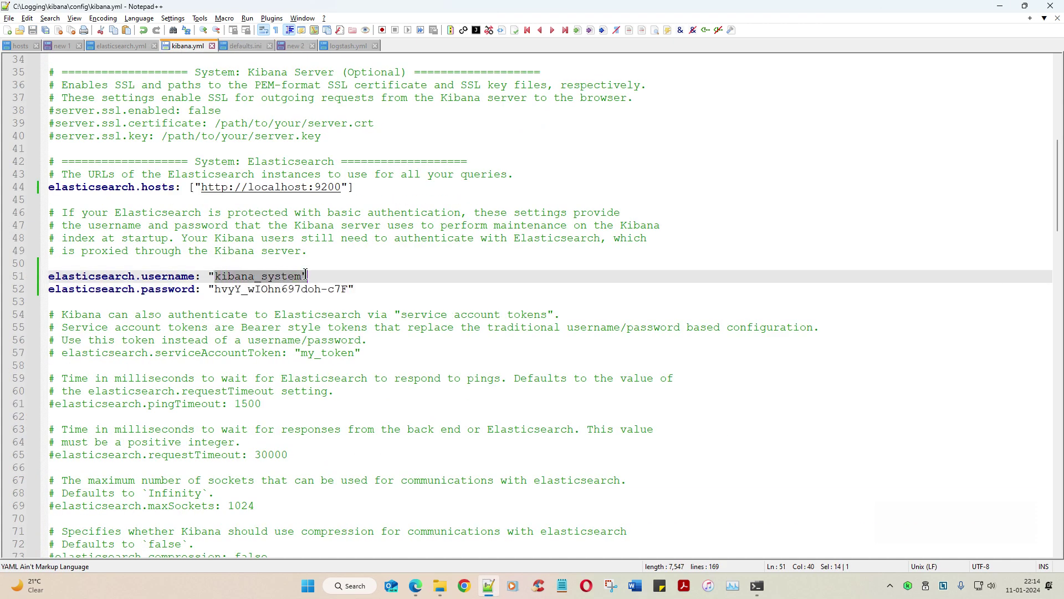
key(alt+Tab)
key(ctrl+v)
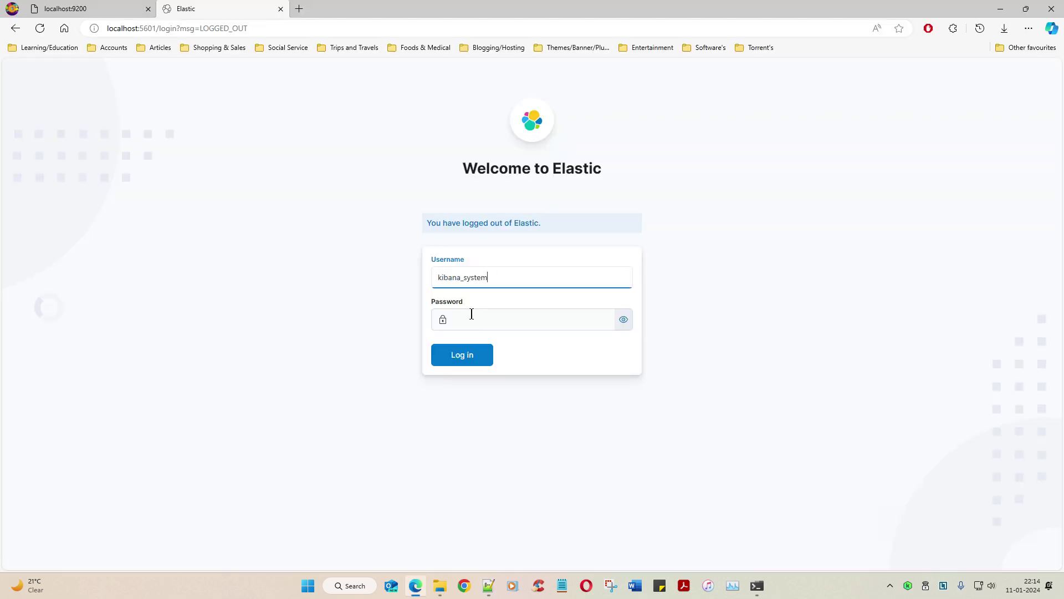
click(446, 327)
key(Return)
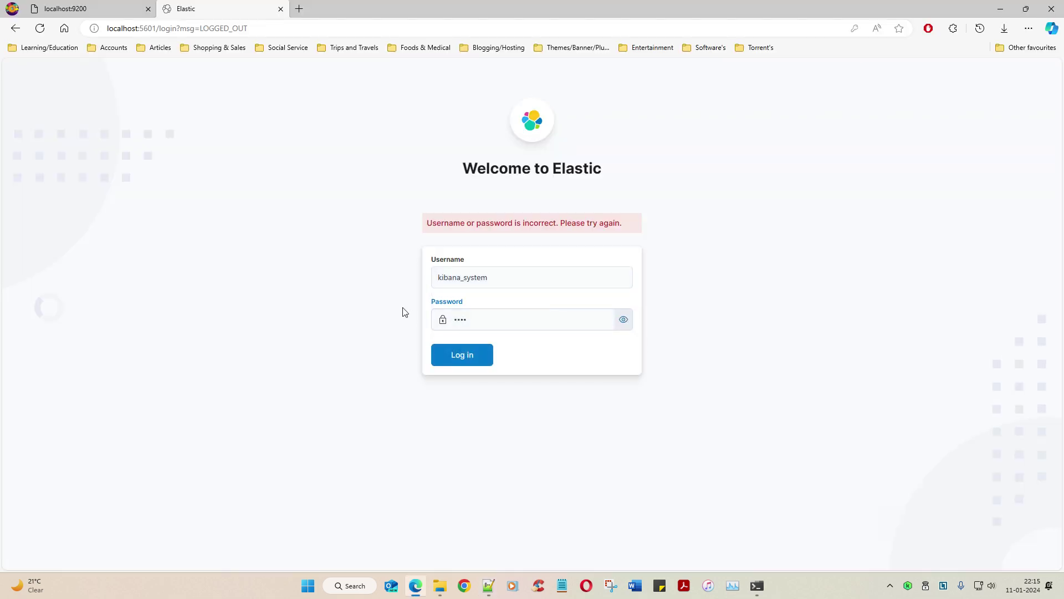
Retry with the kibana_system password from line 52; when denied, choose Log in as different user.
key(alt+Tab)
drag(215, 289, 344, 291)
key(alt+Tab)
key(ctrl+a)
key(ctrl+v)
click(471, 356)
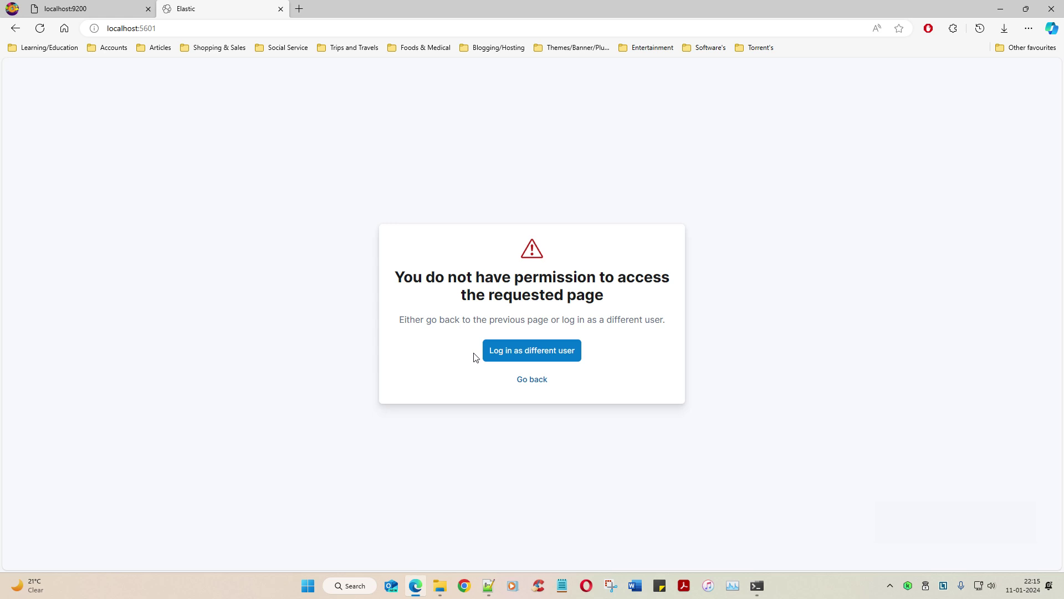
click(529, 379)
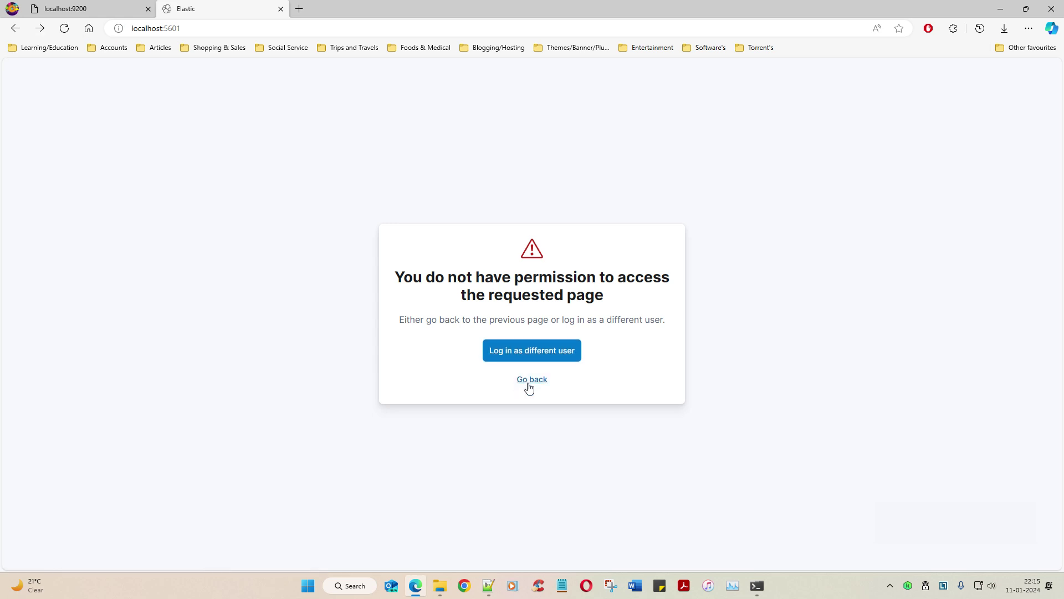
click(536, 351)
key(alt+Tab)
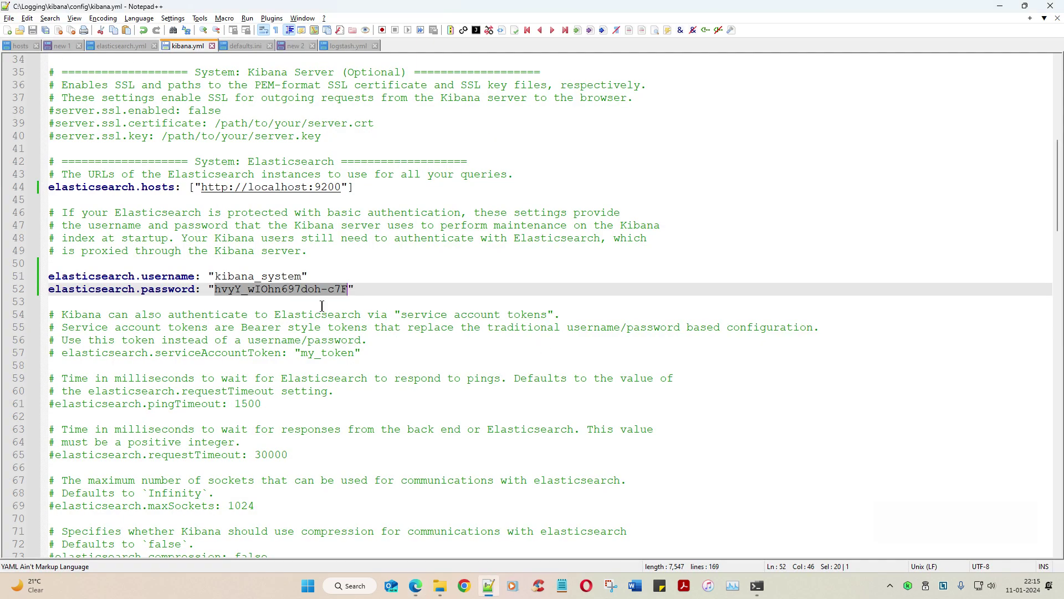
Highlight and annotate the elasticsearch.username and password lines in kibana.yml, then return to Edge.
drag(212, 279, 320, 286)
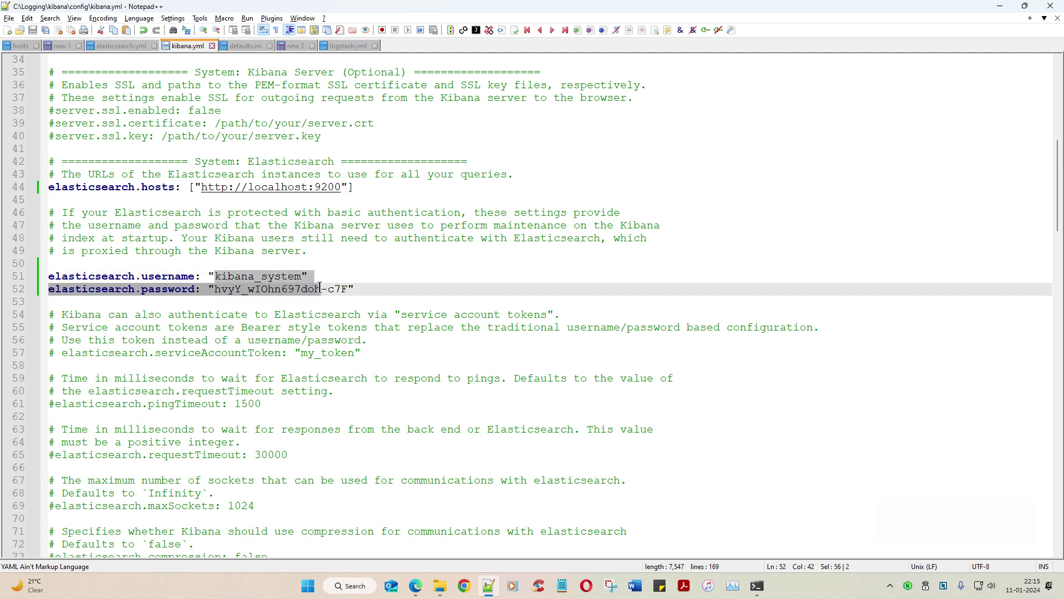
click(356, 358)
scroll(358, 360, up, 2)
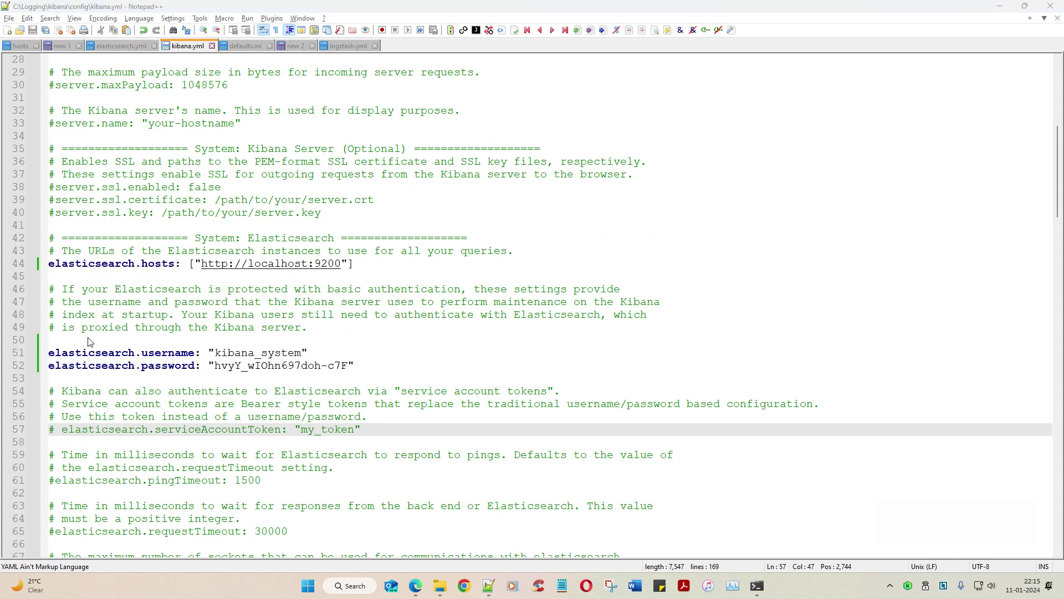
mouse_move(86, 332)
mouse_down()
mouse_move(23, 360)
mouse_move(210, 377)
mouse_move(33, 343)
mouse_up()
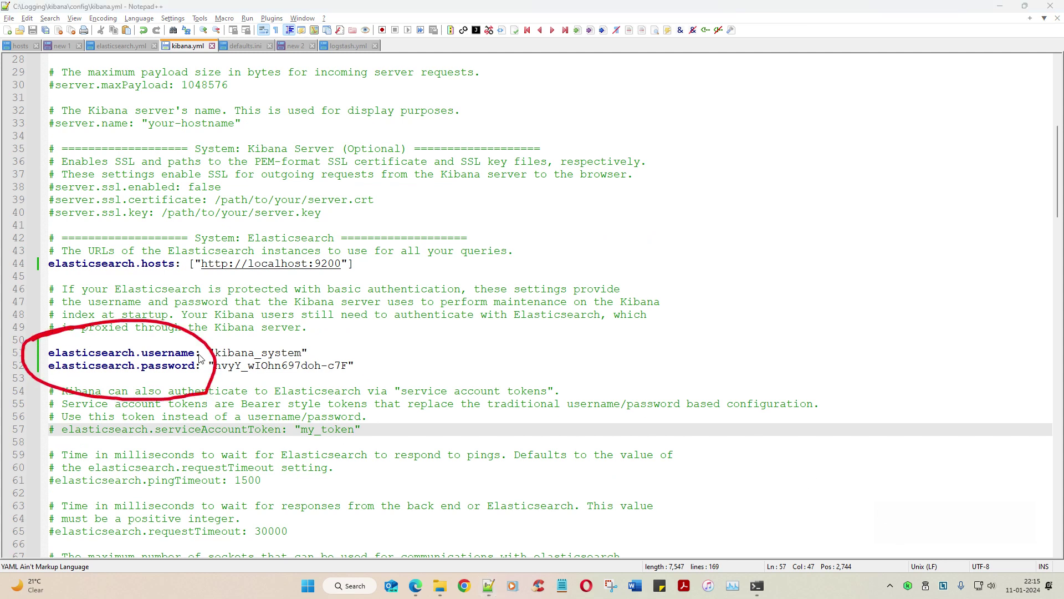
mouse_move(391, 314)
mouse_down()
mouse_move(361, 373)
mouse_move(330, 392)
mouse_up()
drag(324, 328, 480, 407)
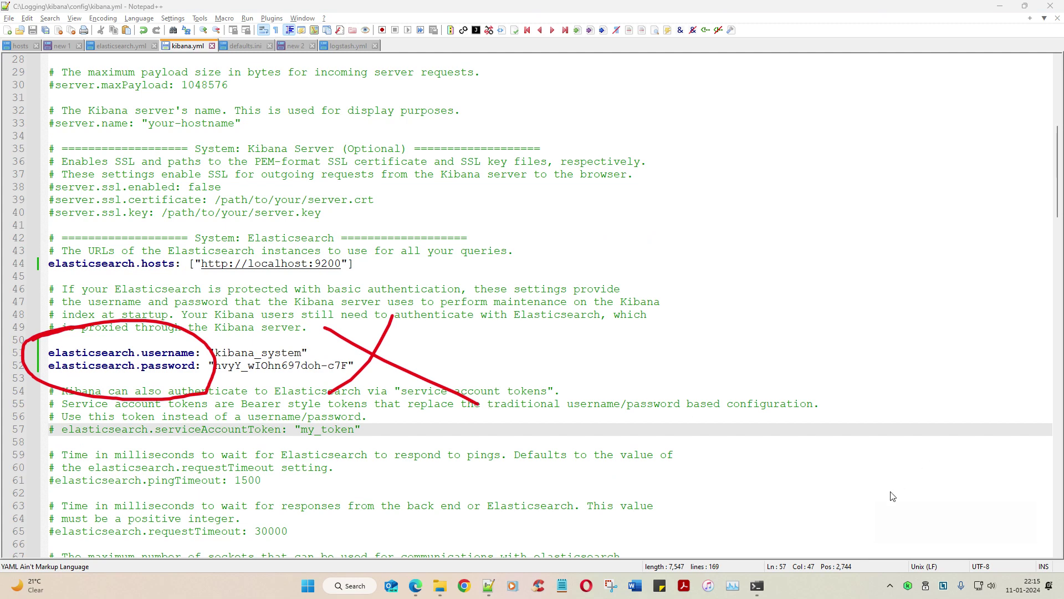
key(Escape)
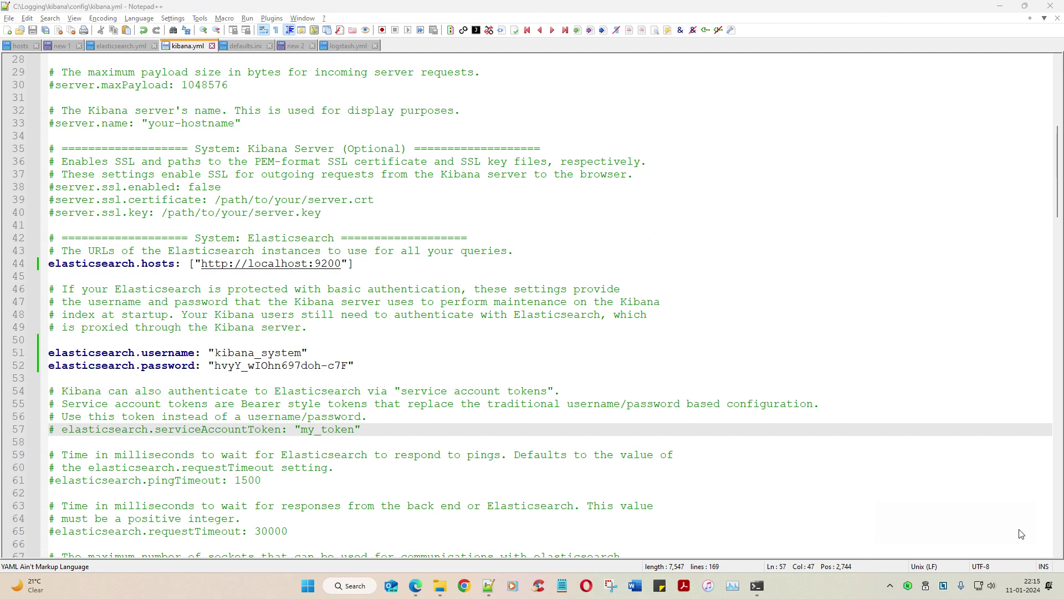
click(415, 586)
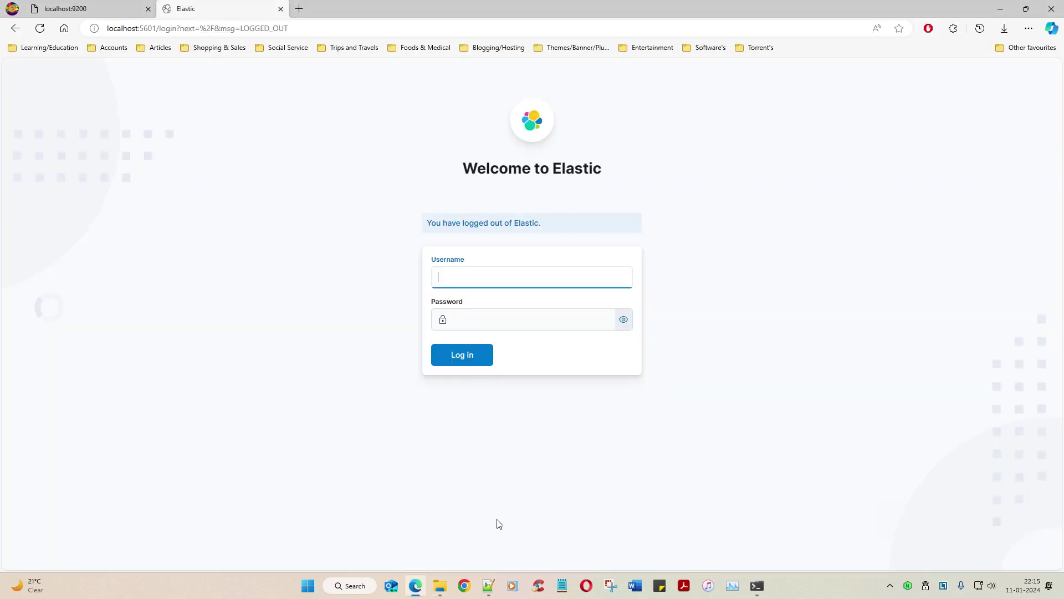
Open logstash.yml from the logstash config folder in Notepad++.
click(441, 586)
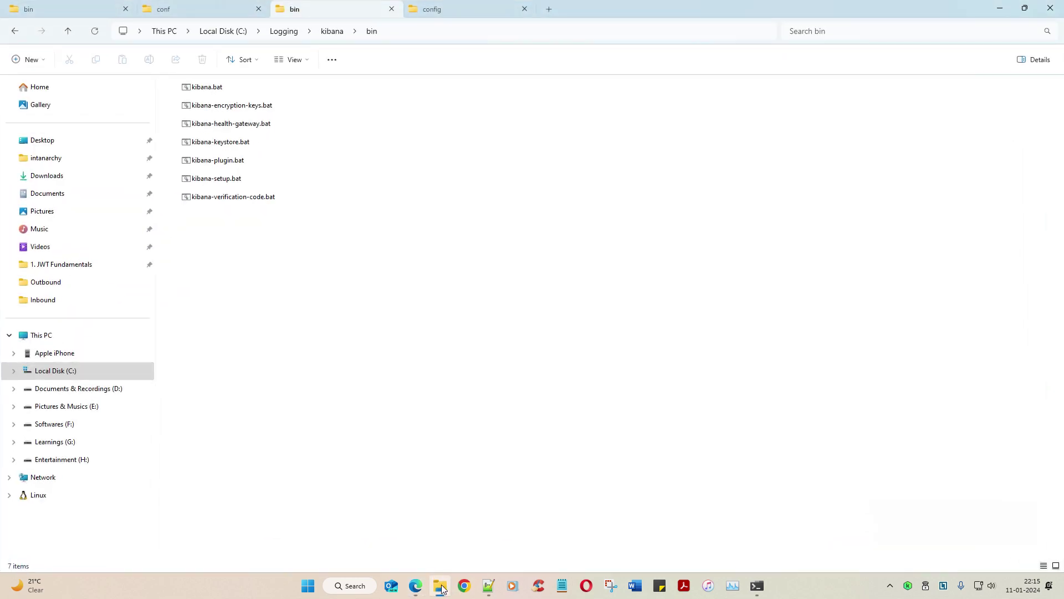
click(459, 5)
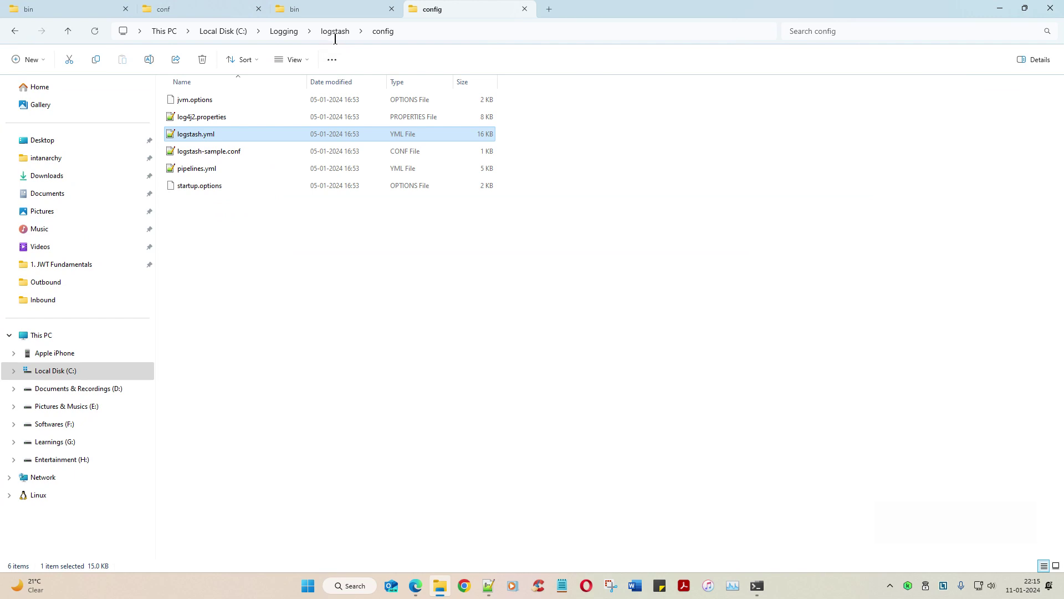
double_click(212, 137)
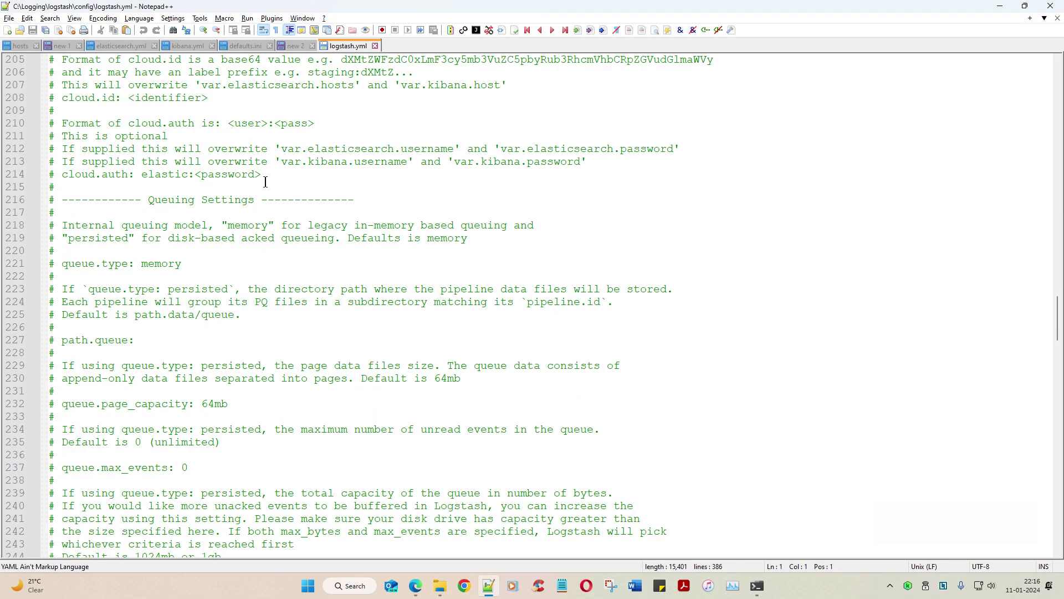
Read through logstash.yml without editing, then minimize Notepad++.
scroll(265, 191, down, 1)
scroll(261, 197, up, 1)
click(54, 176)
scroll(361, 216, down, 8)
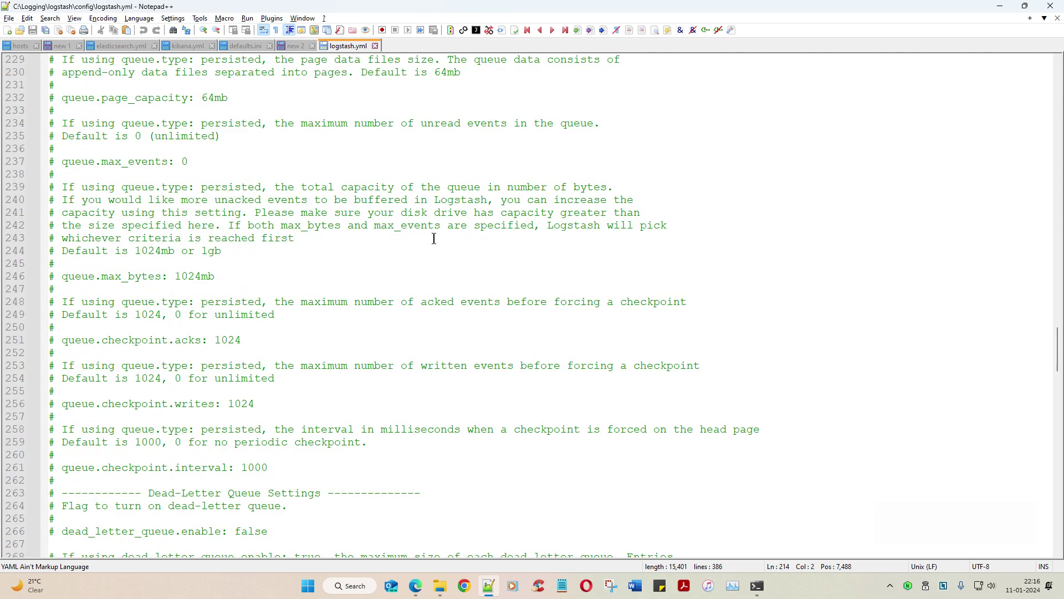
scroll(434, 238, down, 14)
scroll(437, 247, up, 4)
scroll(439, 255, down, 15)
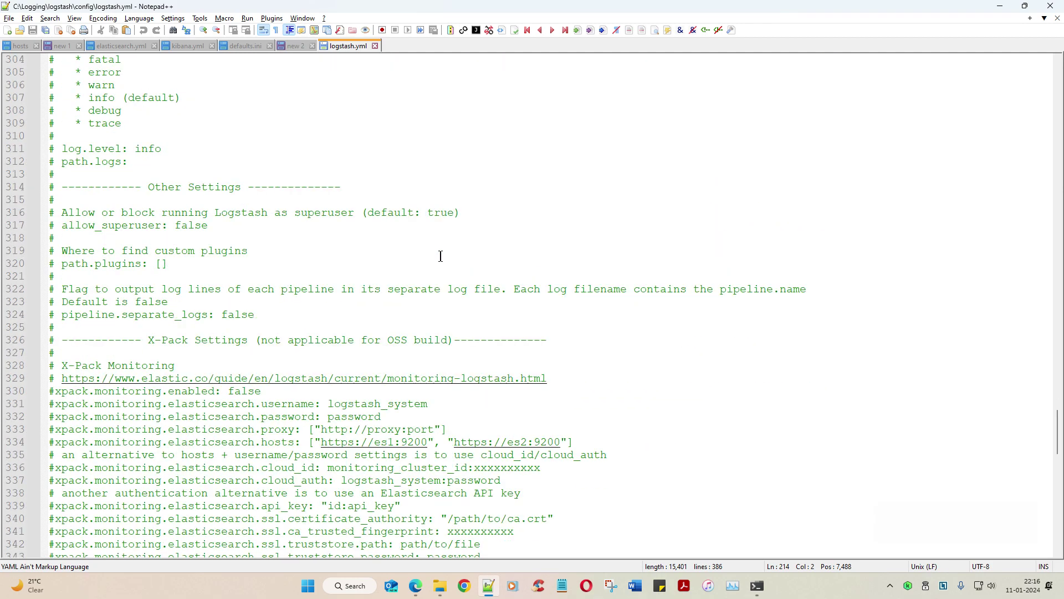
scroll(442, 258, down, 17)
scroll(449, 264, up, 4)
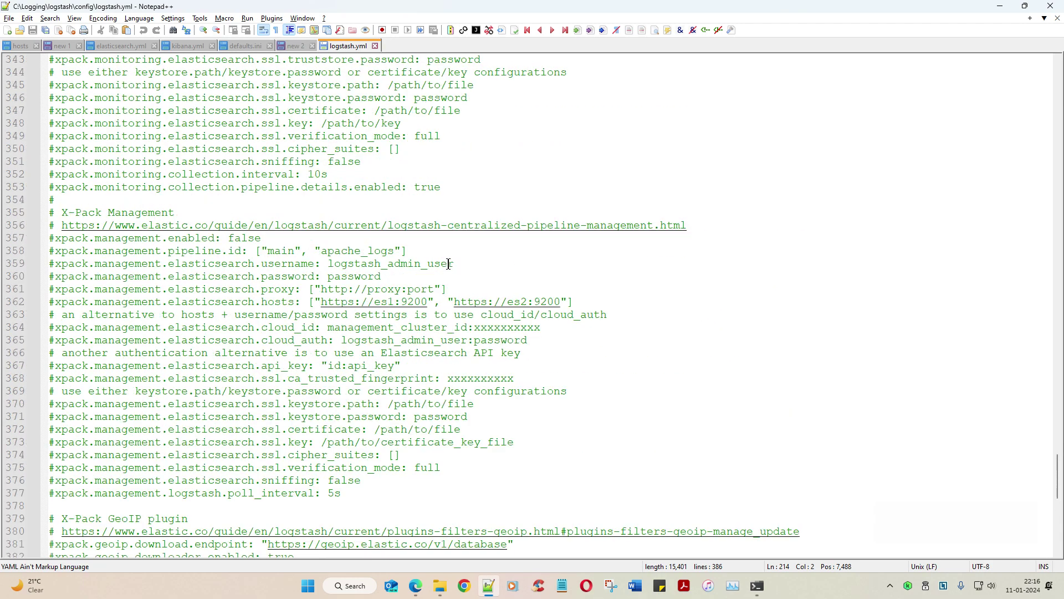
scroll(449, 264, up, 18)
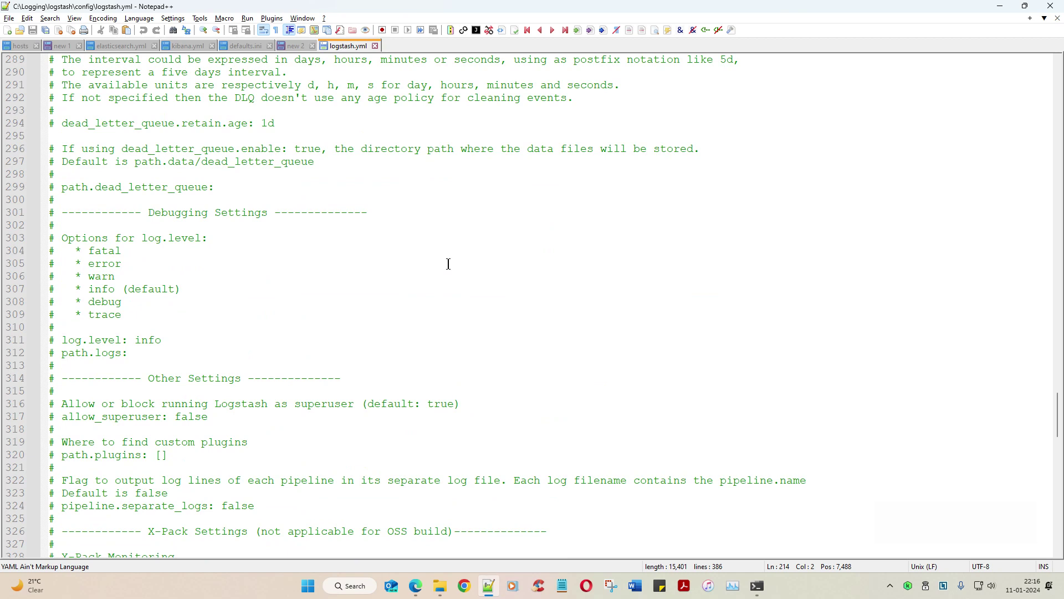
click(1001, 5)
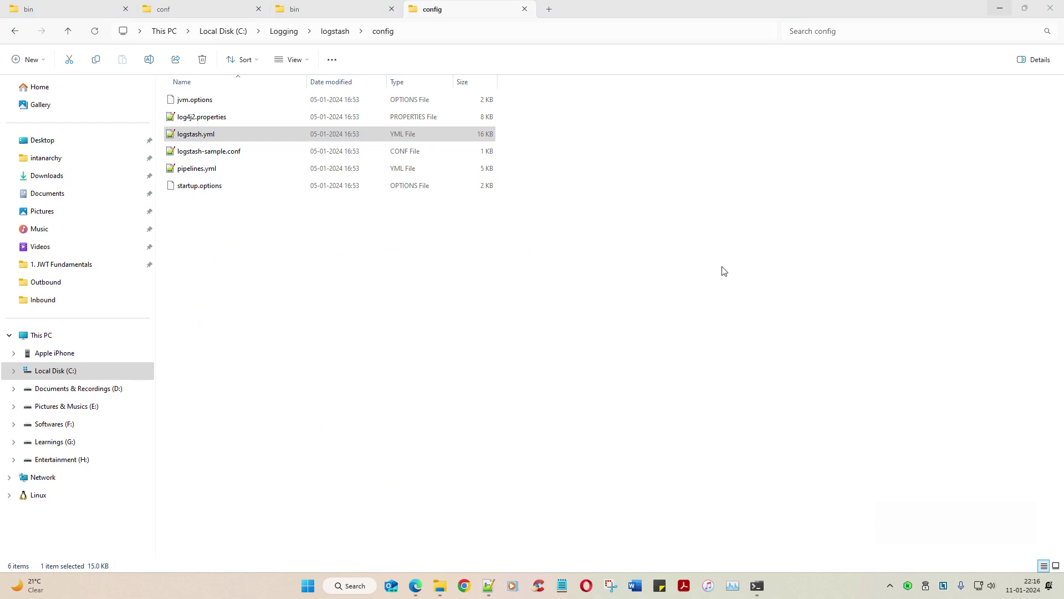
mouse_move(711, 256)
mouse_down()
mouse_move(723, 288)
mouse_move(739, 259)
mouse_move(745, 296)
mouse_up()
mouse_move(720, 232)
mouse_down()
mouse_move(664, 299)
mouse_move(705, 355)
mouse_move(836, 252)
mouse_move(820, 216)
mouse_move(688, 242)
mouse_up()
mouse_move(708, 190)
mouse_down()
mouse_move(702, 213)
mouse_move(744, 210)
mouse_move(747, 185)
mouse_up()
drag(734, 226, 749, 221)
mouse_move(262, 333)
mouse_down()
mouse_move(264, 375)
mouse_move(292, 374)
mouse_up()
drag(278, 352, 287, 328)
drag(299, 332, 315, 373)
mouse_move(322, 338)
mouse_down()
mouse_move(315, 354)
mouse_move(327, 370)
mouse_up()
drag(340, 330, 341, 364)
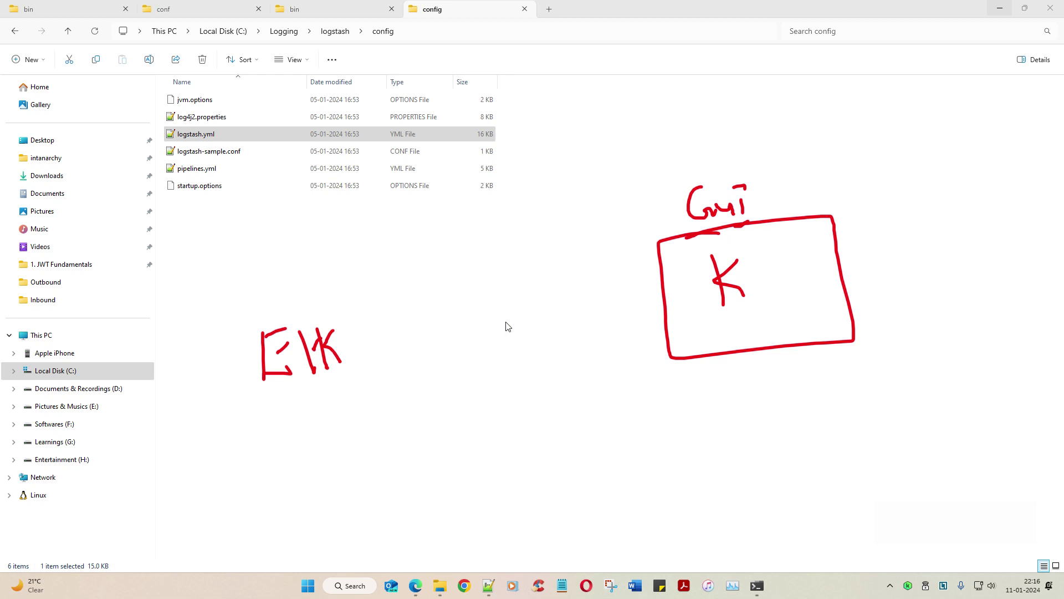
mouse_move(468, 302)
mouse_down()
mouse_move(477, 339)
mouse_move(491, 335)
mouse_move(482, 324)
mouse_move(505, 327)
mouse_move(518, 359)
mouse_up()
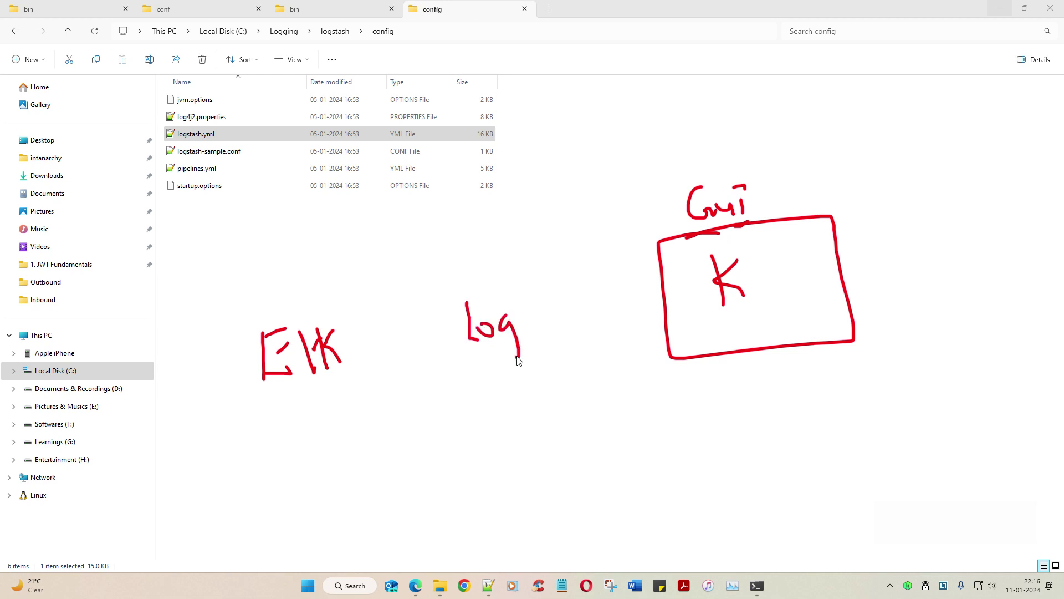
mouse_move(498, 293)
mouse_down()
mouse_move(458, 295)
mouse_move(450, 343)
mouse_move(513, 355)
mouse_move(531, 300)
mouse_move(492, 294)
mouse_up()
mouse_move(481, 253)
mouse_down()
mouse_move(476, 277)
mouse_move(493, 261)
mouse_move(513, 273)
mouse_up()
drag(514, 237, 524, 273)
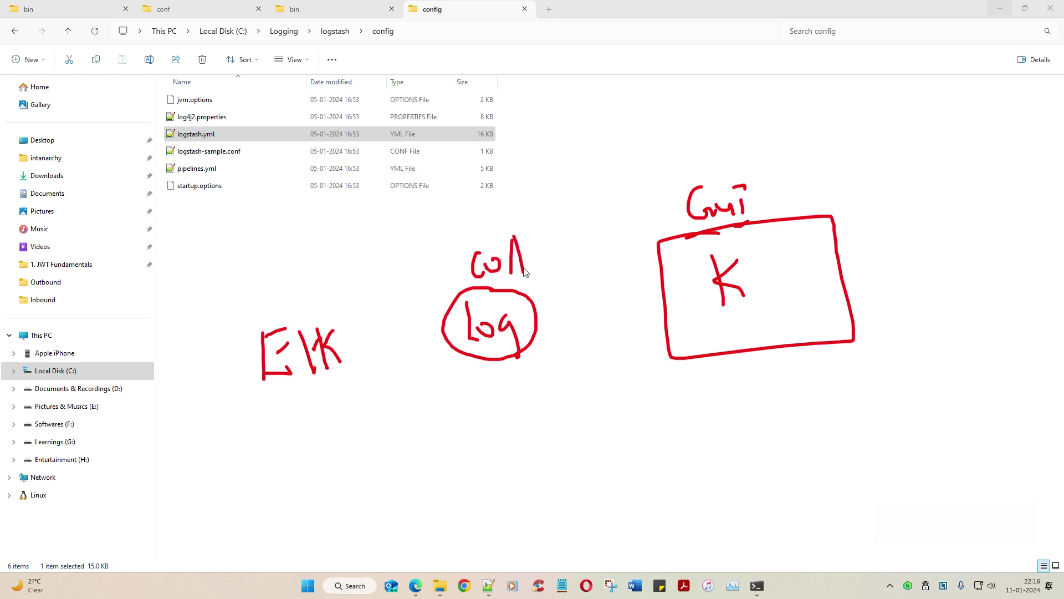
mouse_move(450, 305)
mouse_down()
mouse_move(359, 277)
mouse_move(312, 317)
mouse_move(304, 303)
mouse_move(331, 309)
mouse_up()
mouse_move(313, 331)
mouse_down()
mouse_move(327, 408)
mouse_move(408, 483)
mouse_move(566, 492)
mouse_move(638, 324)
mouse_move(658, 311)
mouse_move(636, 298)
mouse_move(661, 308)
mouse_up()
mouse_move(634, 297)
mouse_down()
mouse_move(660, 306)
mouse_move(650, 327)
mouse_up()
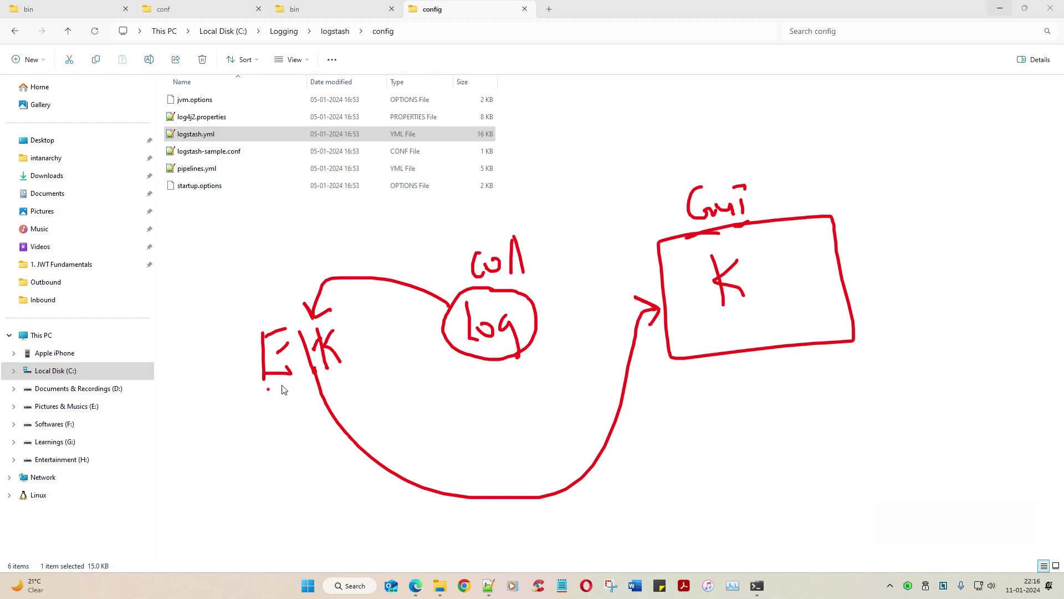
drag(268, 389, 688, 353)
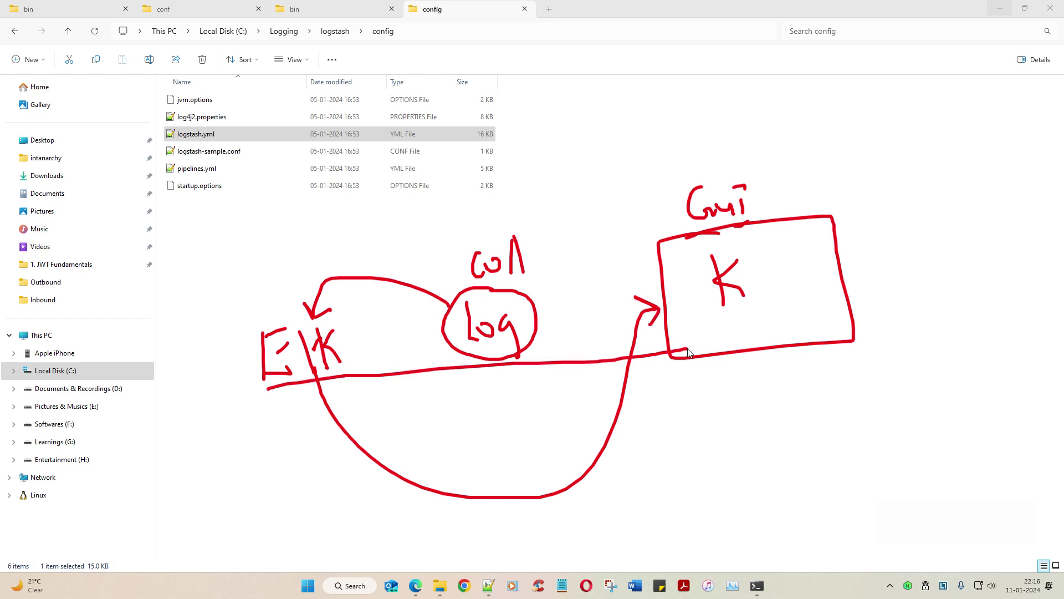
key(ctrl+z)
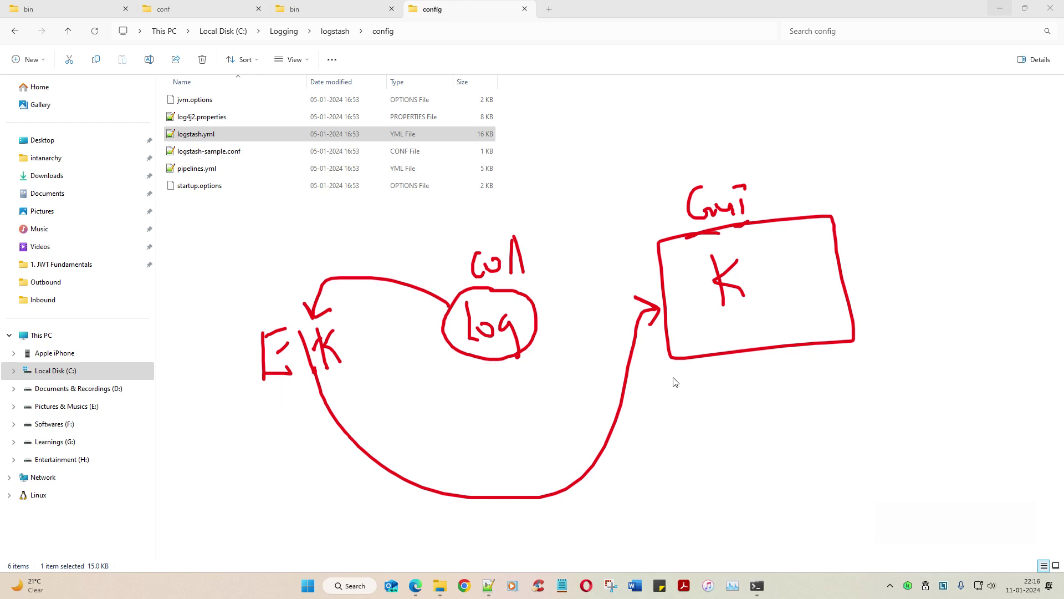
mouse_move(759, 376)
mouse_down()
mouse_move(717, 500)
mouse_move(893, 483)
mouse_move(864, 385)
mouse_move(739, 378)
mouse_move(799, 434)
mouse_up()
drag(266, 400, 349, 386)
mouse_move(269, 409)
mouse_down()
mouse_move(345, 386)
mouse_move(315, 398)
mouse_move(329, 392)
mouse_move(451, 472)
mouse_move(681, 440)
mouse_up()
drag(660, 428, 682, 442)
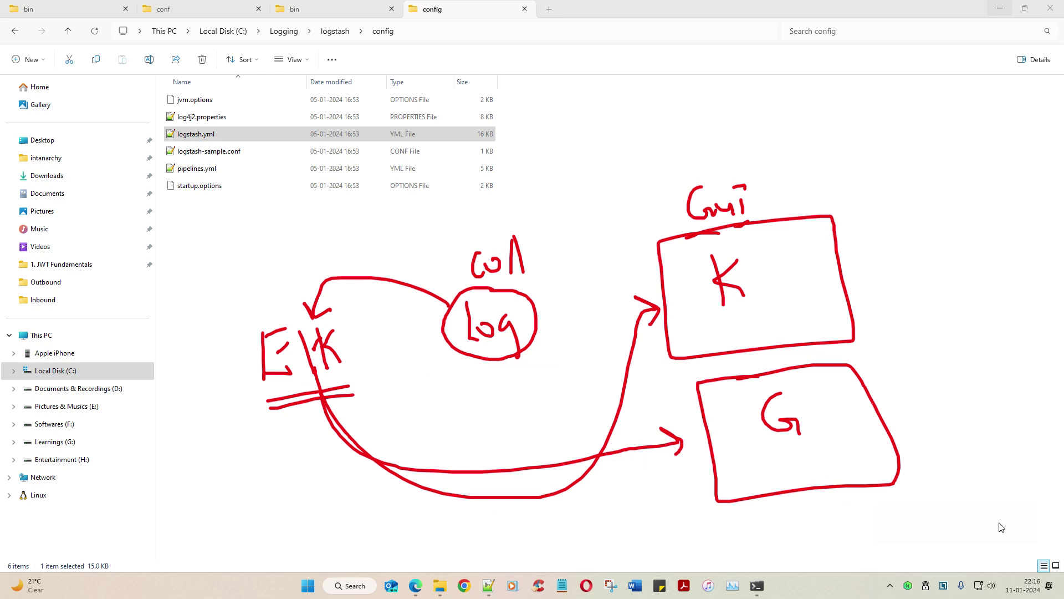
key(Escape)
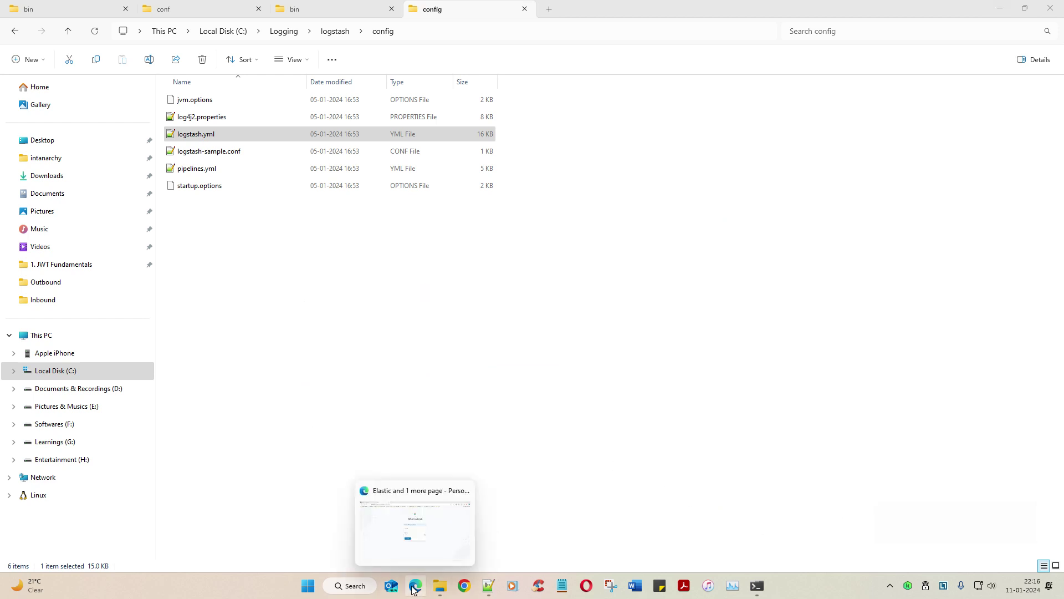
Check the Kibana bin and Grafana conf folders, then view the Kibana log in the terminal.
click(333, 9)
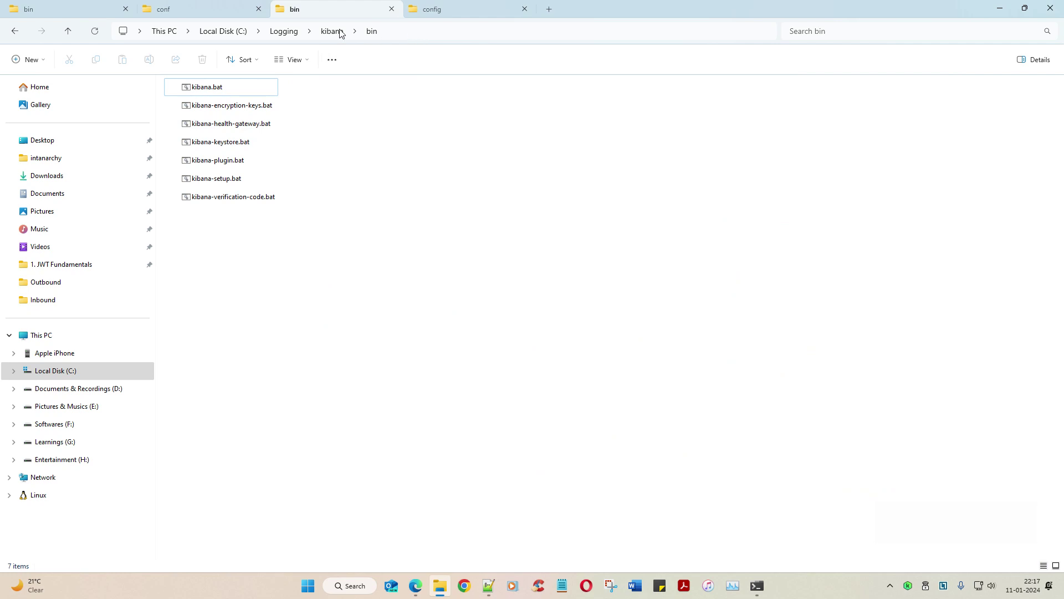
click(199, 9)
click(450, 25)
key(ctrl+c)
key(Escape)
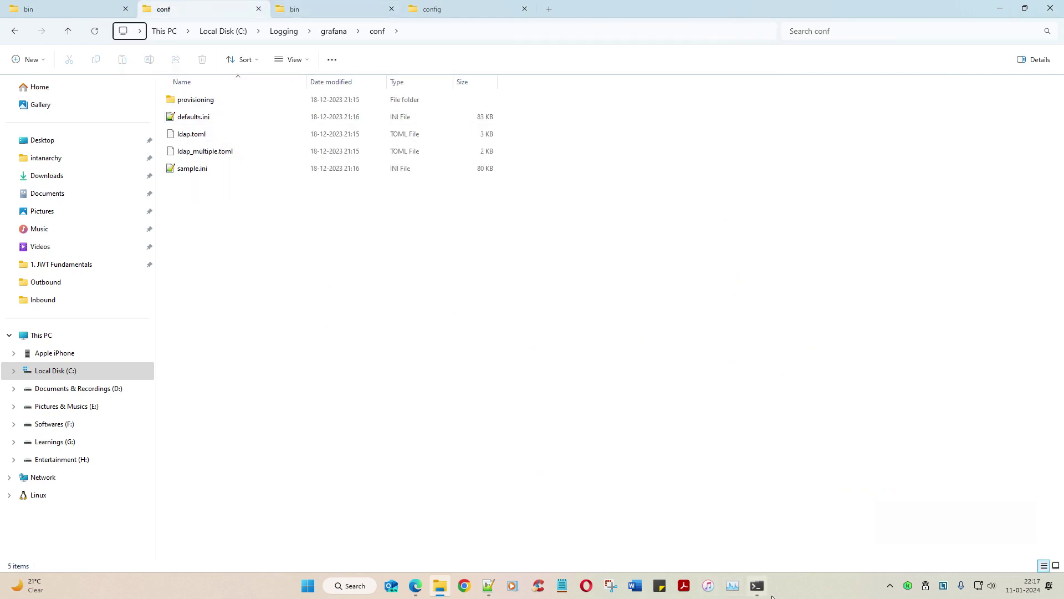
click(757, 585)
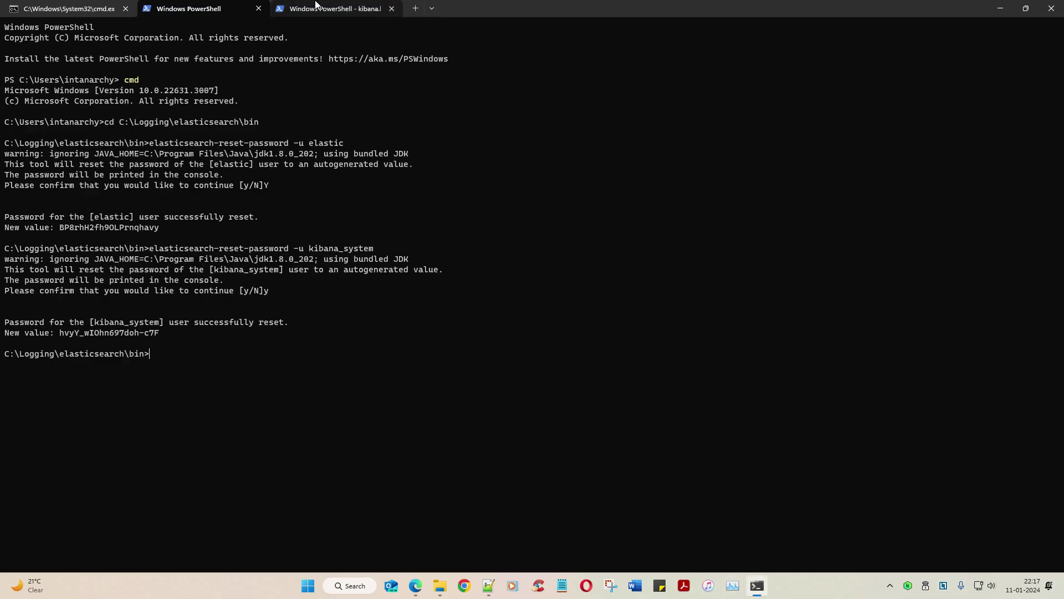
click(316, 8)
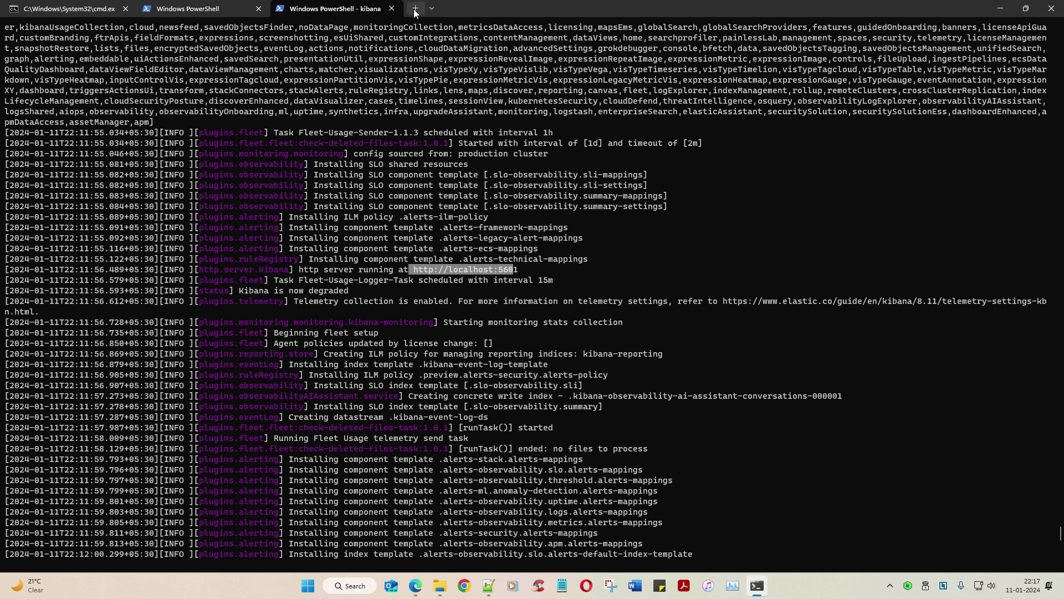
In a new cmd session, change into C:\Logging\grafana\bin.
click(415, 9)
text(cmd)
key(Return)
text(c)
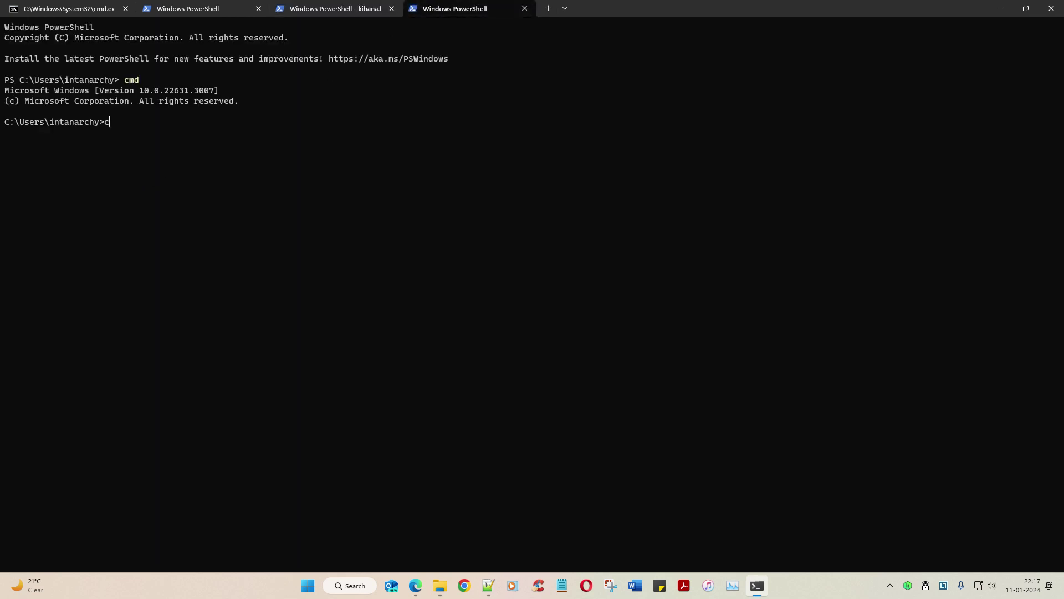
text(d)
key(ctrl+v)
key(BackSpace)
key(BackSpace)
key(BackSpace)
key(BackSpace)
text(bin)
key(Return)
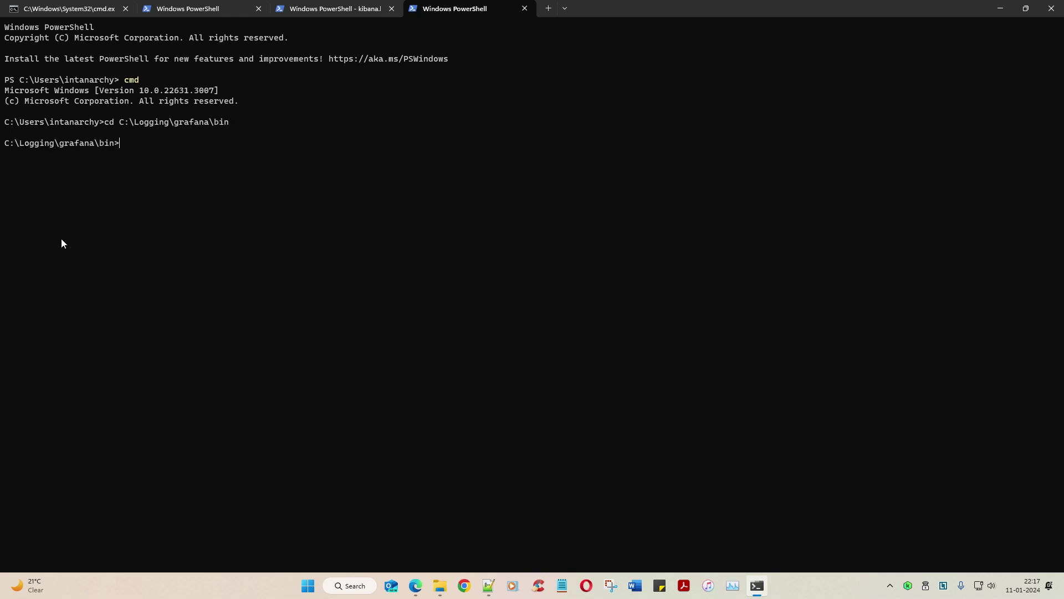
Tab-complete grafana-server.exe and run it to start the Grafana server on port 3000.
text(grad)
key(BackSpace)
text(f)
key(Tab)
key(BackSpace)
key(BackSpace)
key(BackSpace)
key(BackSpace)
text(-)
key(Tab)
key(BackSpace)
key(BackSpace)
key(BackSpace)
key(BackSpace)
key(BackSpace)
key(BackSpace)
key(BackSpace)
text(se)
key(Tab)
key(Return)
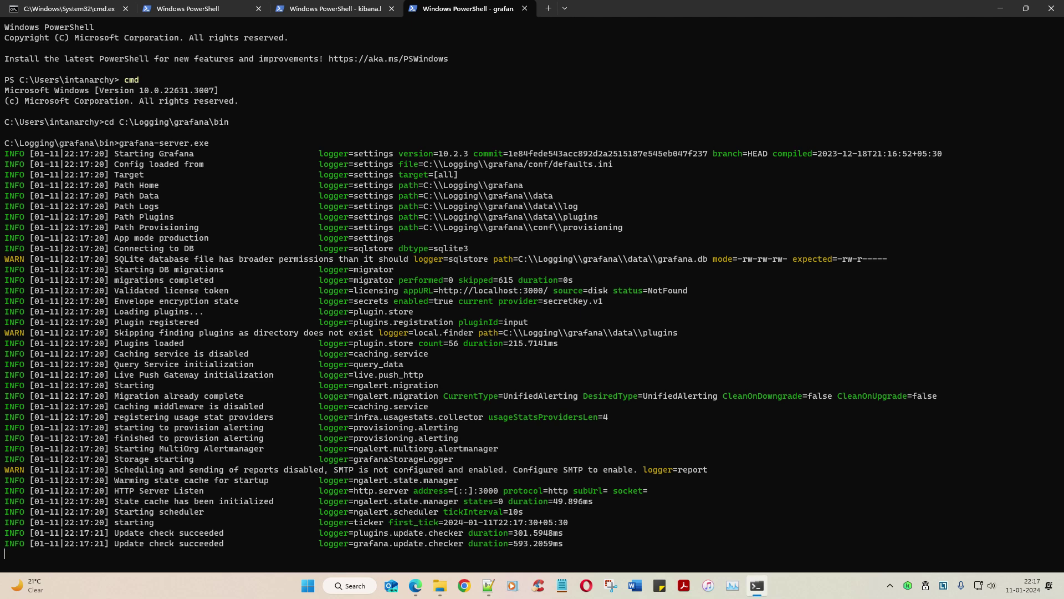
Confirm http_port is 3000 in the [server] section of Grafana's defaults.ini.
click(488, 585)
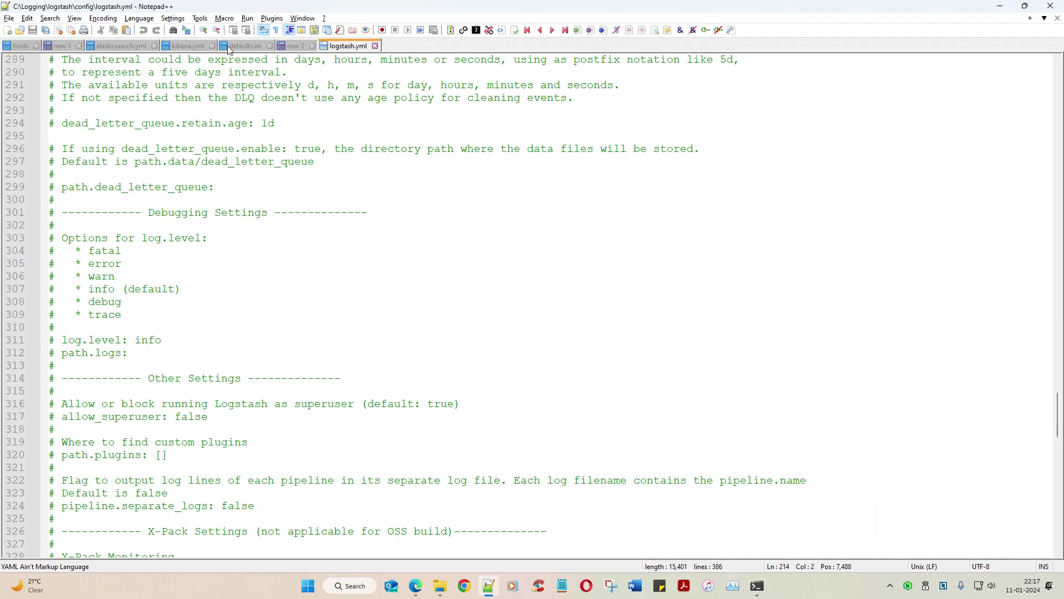
click(186, 46)
click(243, 46)
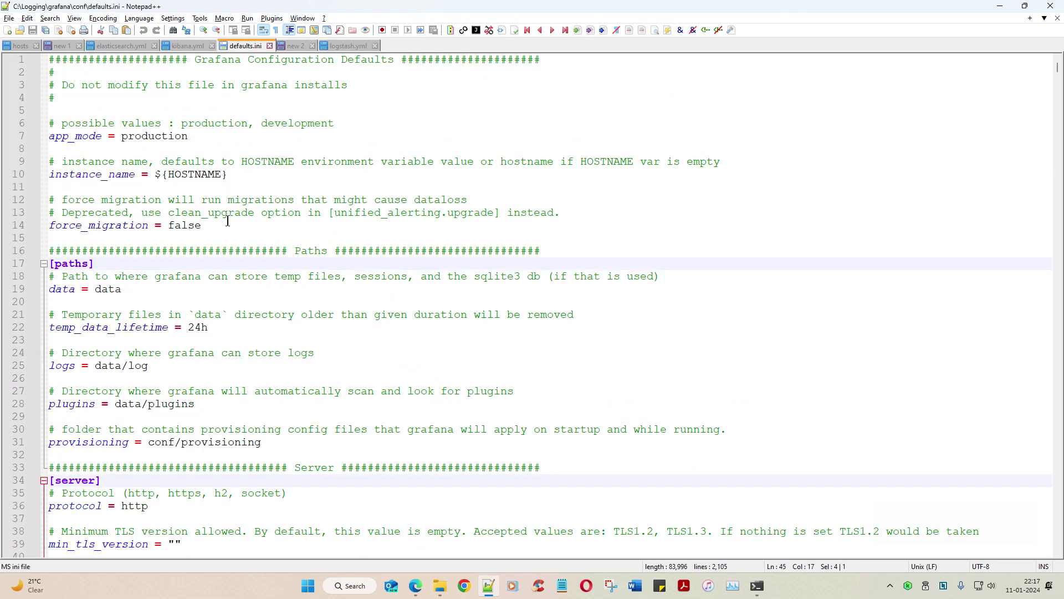
scroll(227, 221, down, 1)
scroll(227, 221, up, 1)
scroll(227, 221, down, 7)
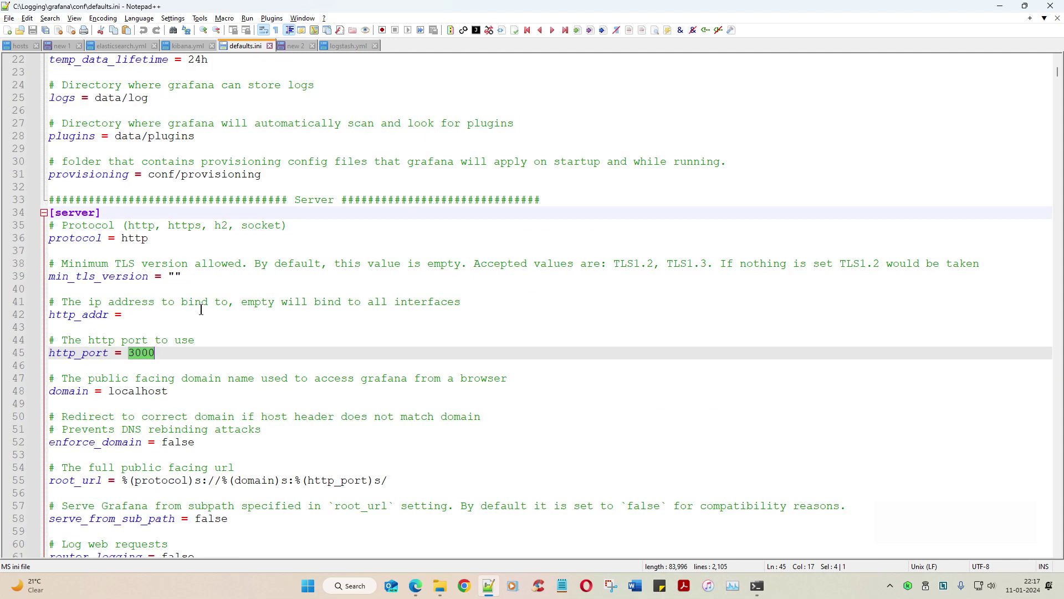
click(142, 352)
double_click(142, 353)
key(ctrl+c)
click(416, 585)
Load the Grafana home page at localhost:3000 in a new Edge tab.
click(300, 10)
key(ctrl+v)
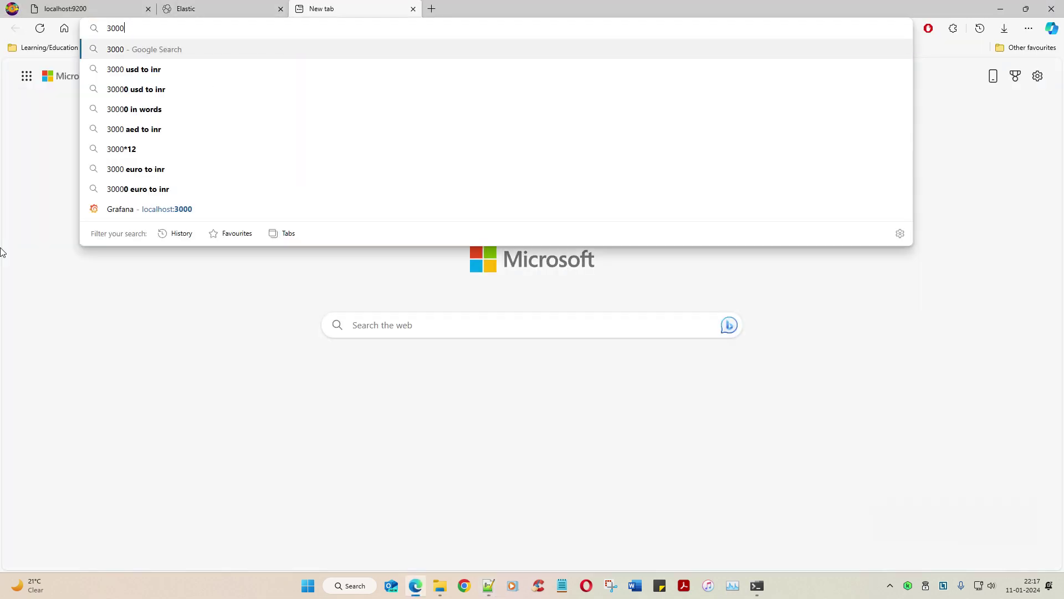
key(Up)
key(Return)
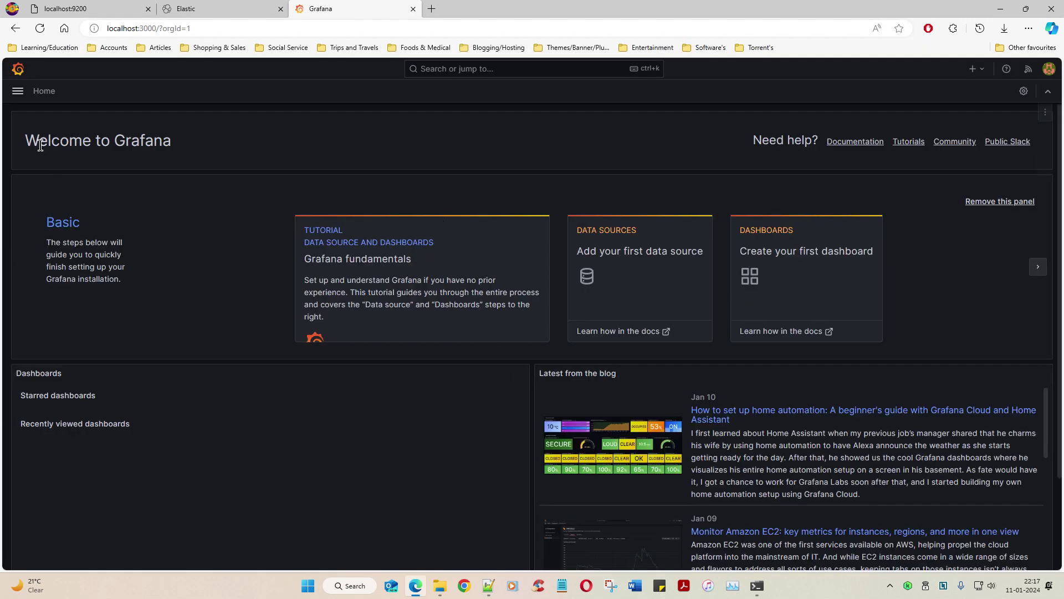
Go to Connections > Data sources > Add data source and filter types by 'el'.
click(18, 92)
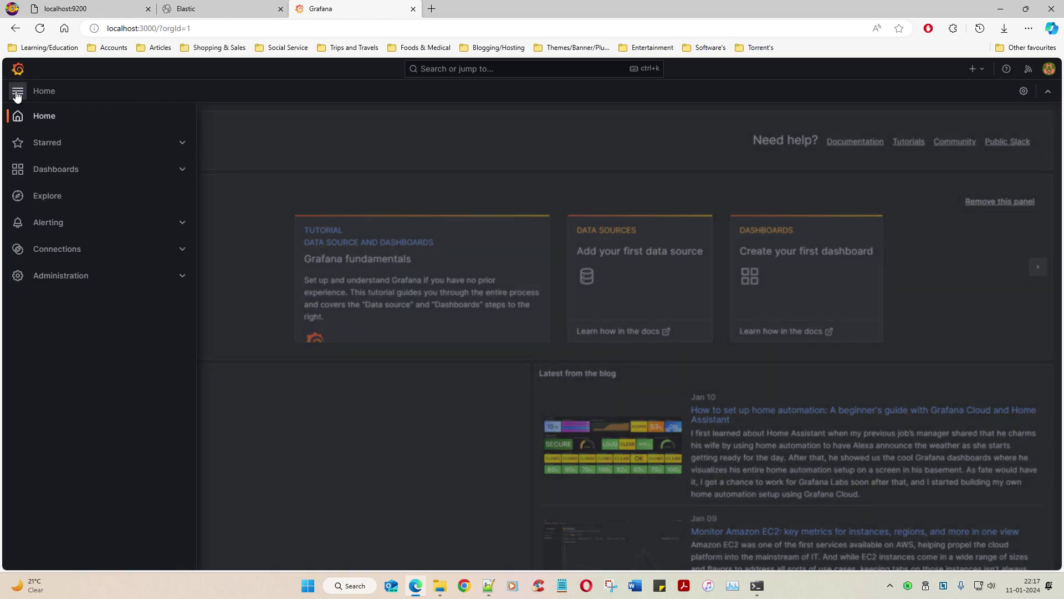
click(183, 276)
click(183, 276)
click(183, 251)
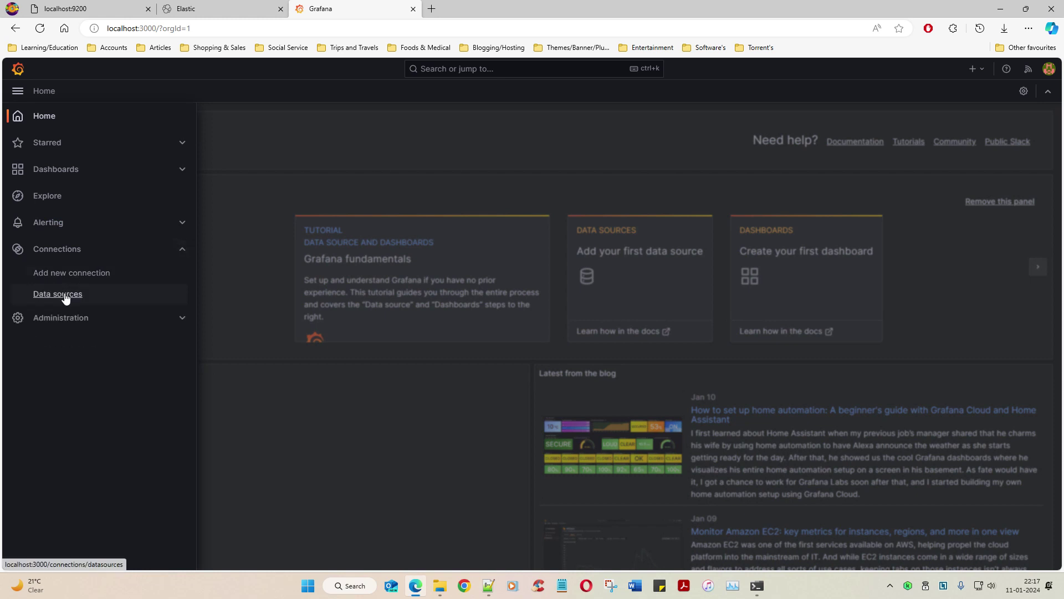
click(64, 293)
click(607, 224)
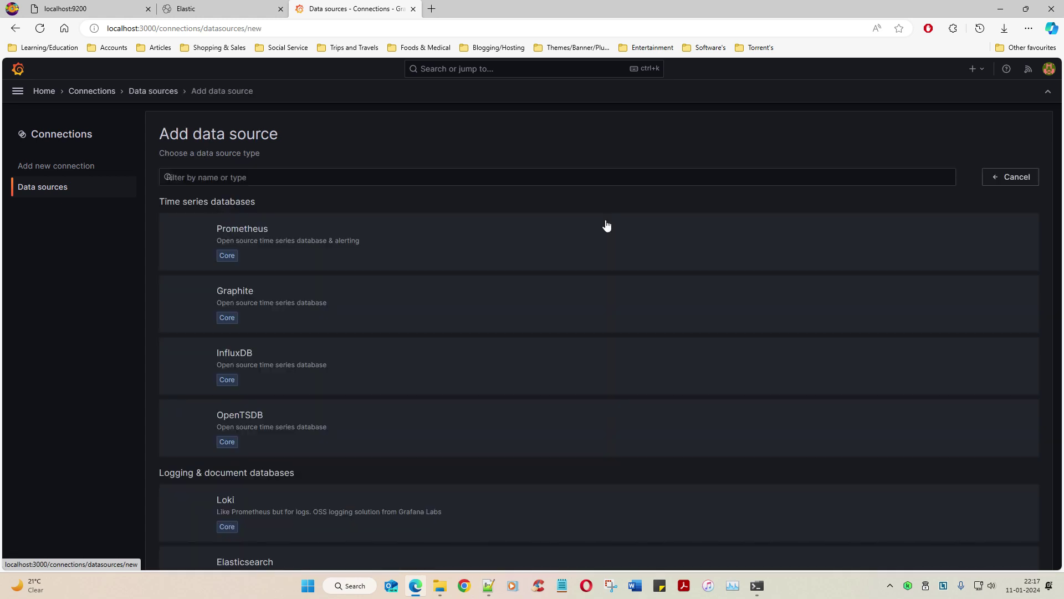
click(242, 179)
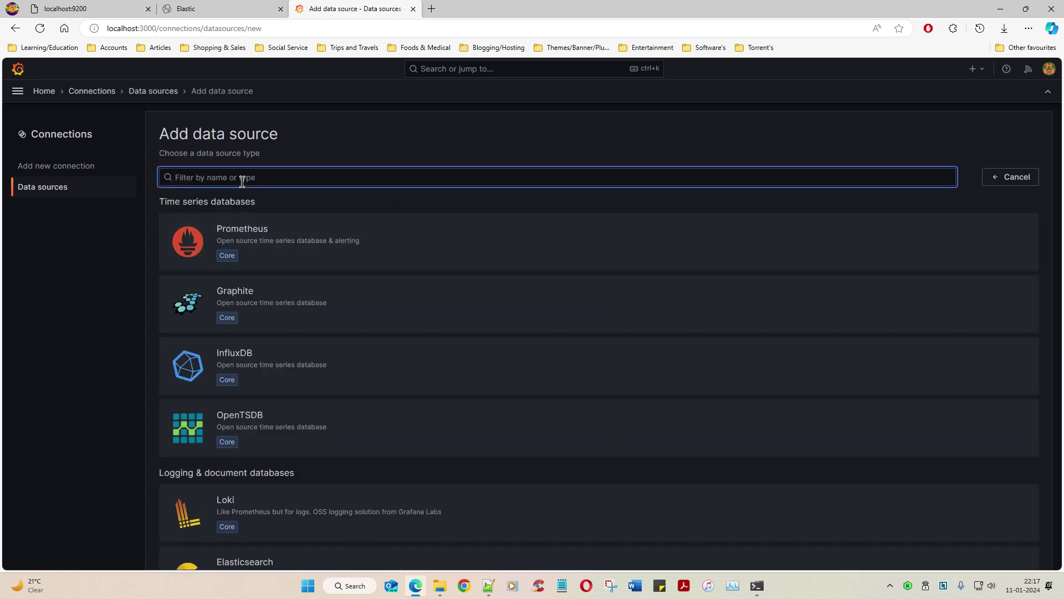
text(el)
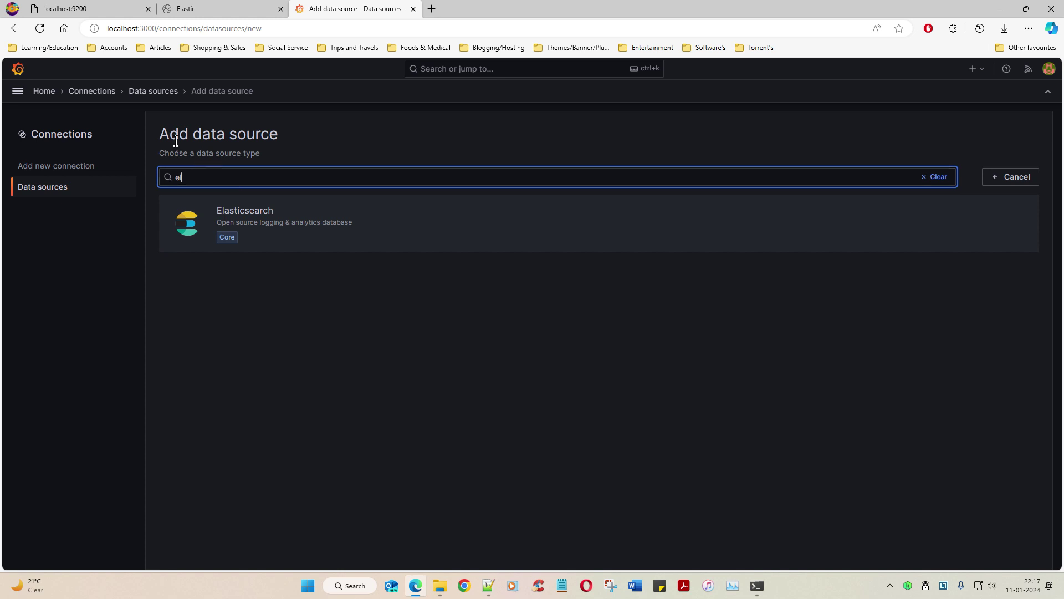
drag(194, 136, 278, 135)
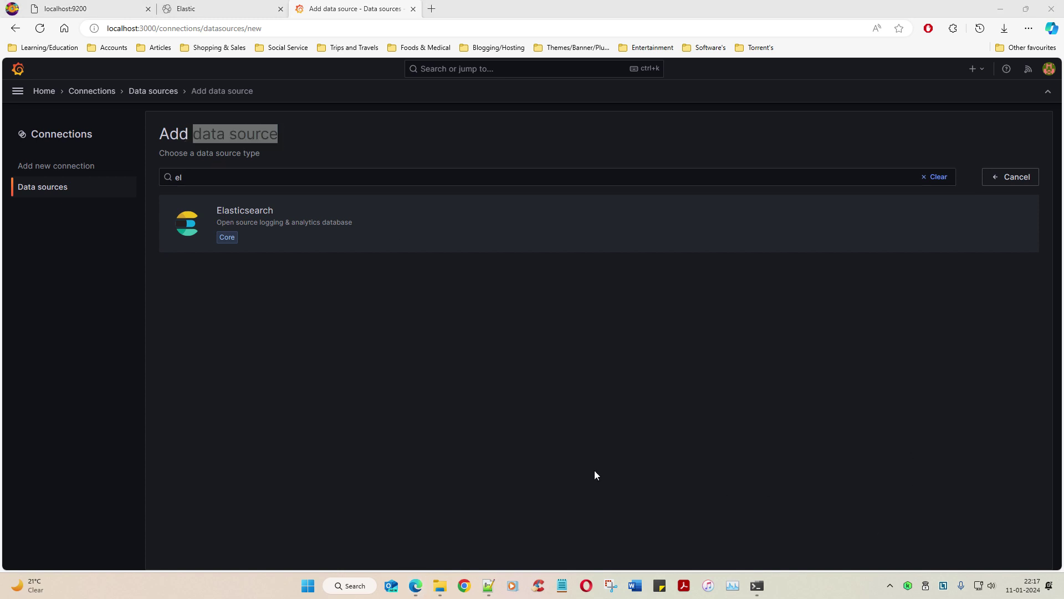
mouse_move(793, 289)
mouse_down()
mouse_move(751, 365)
mouse_move(782, 287)
mouse_up()
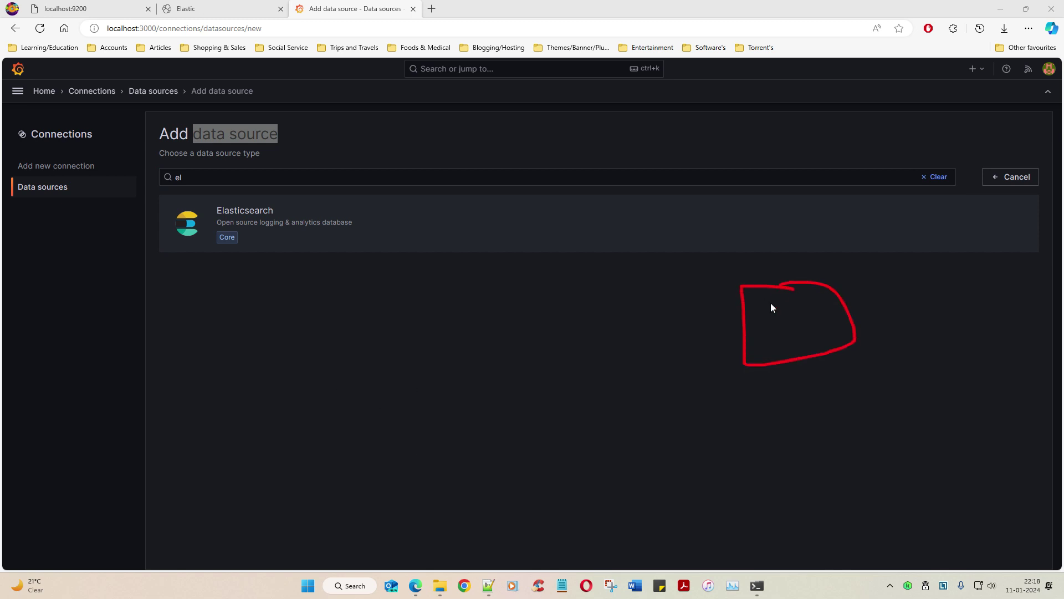
mouse_move(806, 379)
mouse_down()
mouse_move(762, 396)
mouse_move(779, 475)
mouse_move(841, 397)
mouse_move(790, 384)
mouse_up()
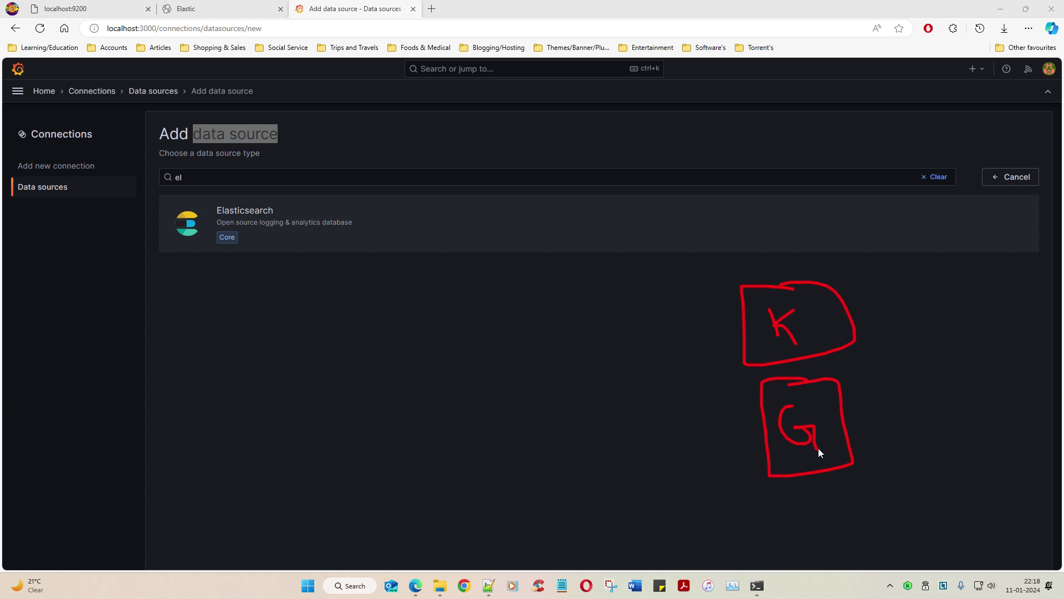
drag(118, 395, 128, 393)
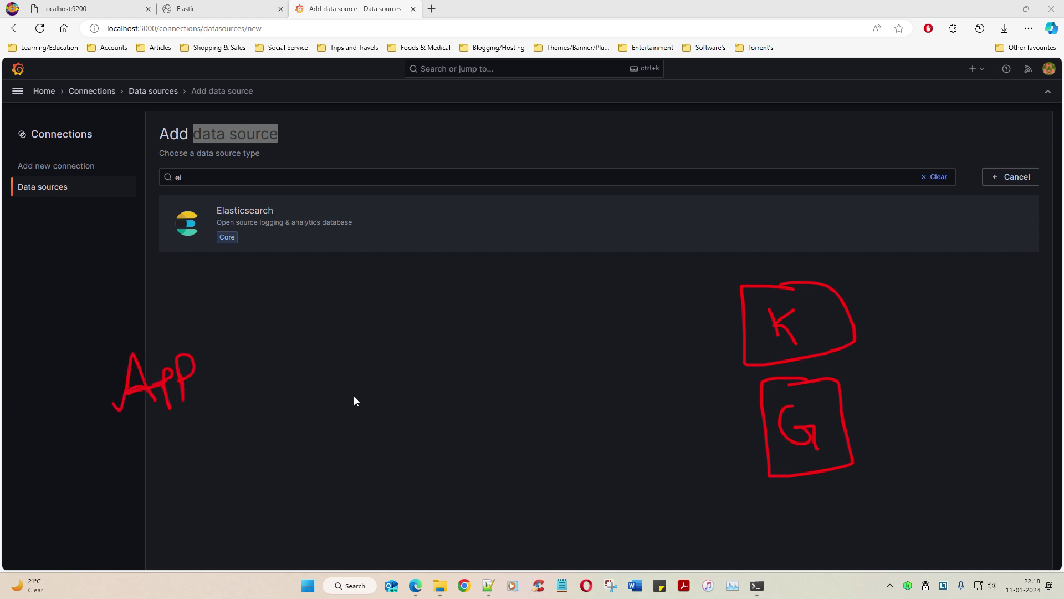
mouse_move(316, 403)
mouse_down()
mouse_move(351, 439)
mouse_move(404, 387)
mouse_up()
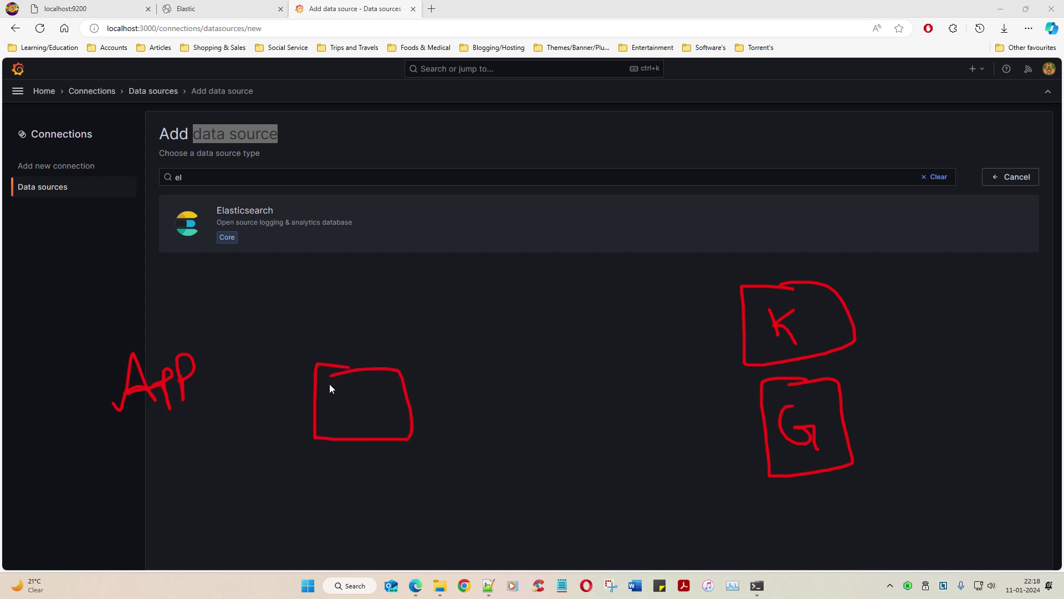
mouse_move(561, 368)
mouse_down()
mouse_move(491, 359)
mouse_move(506, 432)
mouse_move(618, 407)
mouse_move(519, 362)
mouse_up()
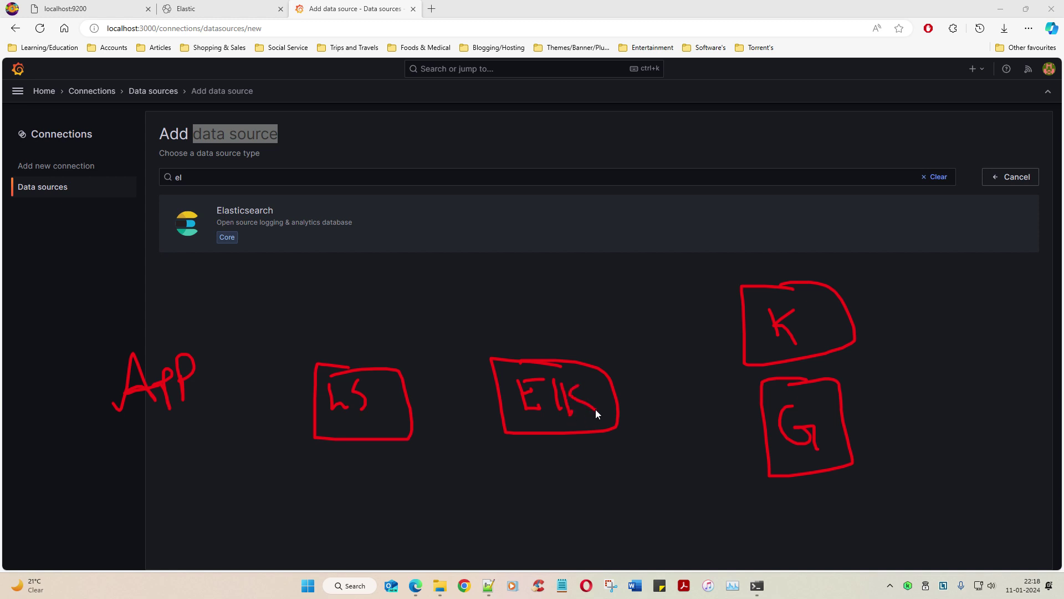
drag(309, 420, 211, 372)
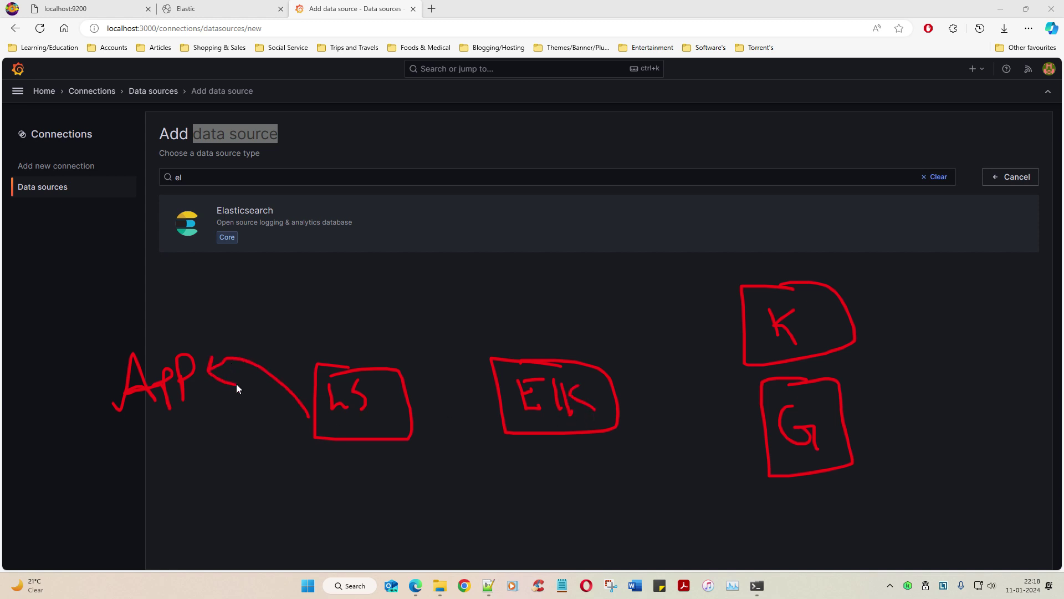
drag(579, 383, 725, 320)
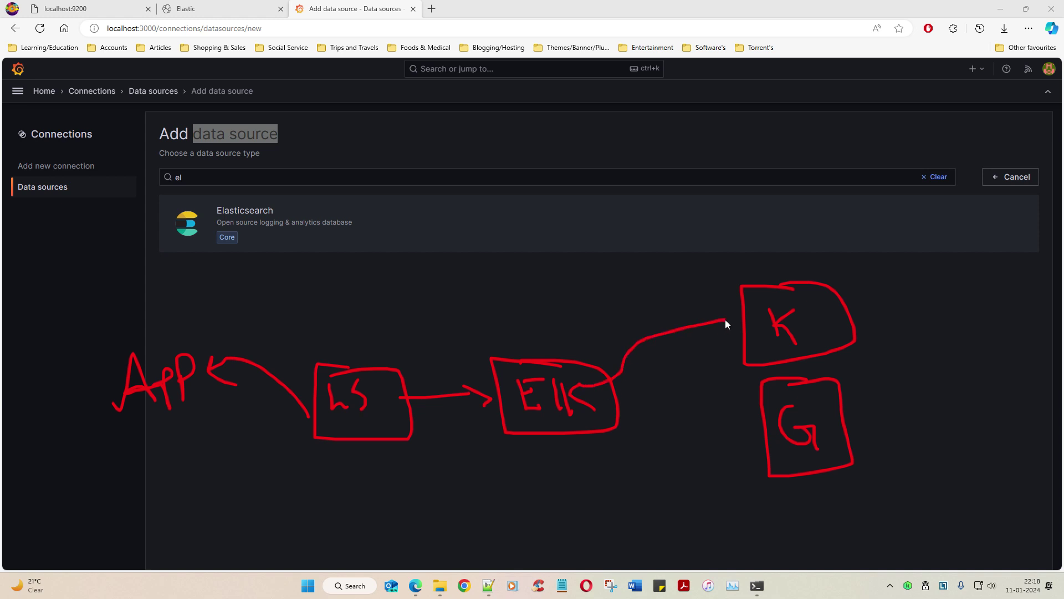
mouse_move(580, 385)
mouse_down()
mouse_move(665, 413)
mouse_move(758, 417)
mouse_up()
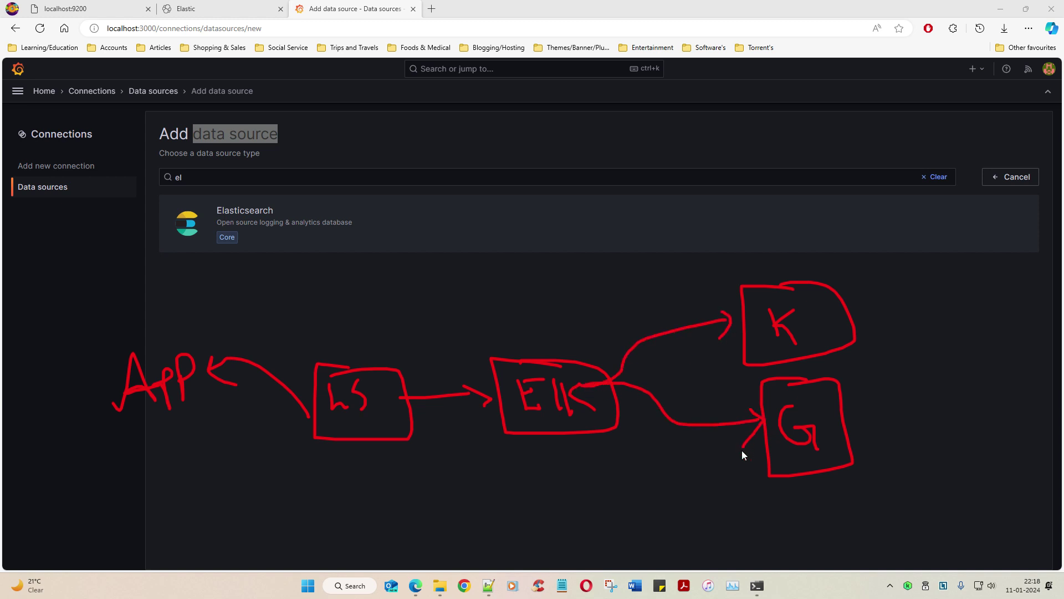
mouse_move(212, 203)
mouse_down()
mouse_move(297, 230)
mouse_move(287, 192)
mouse_up()
mouse_move(857, 402)
mouse_down()
mouse_move(893, 274)
mouse_move(672, 197)
mouse_move(295, 192)
mouse_up()
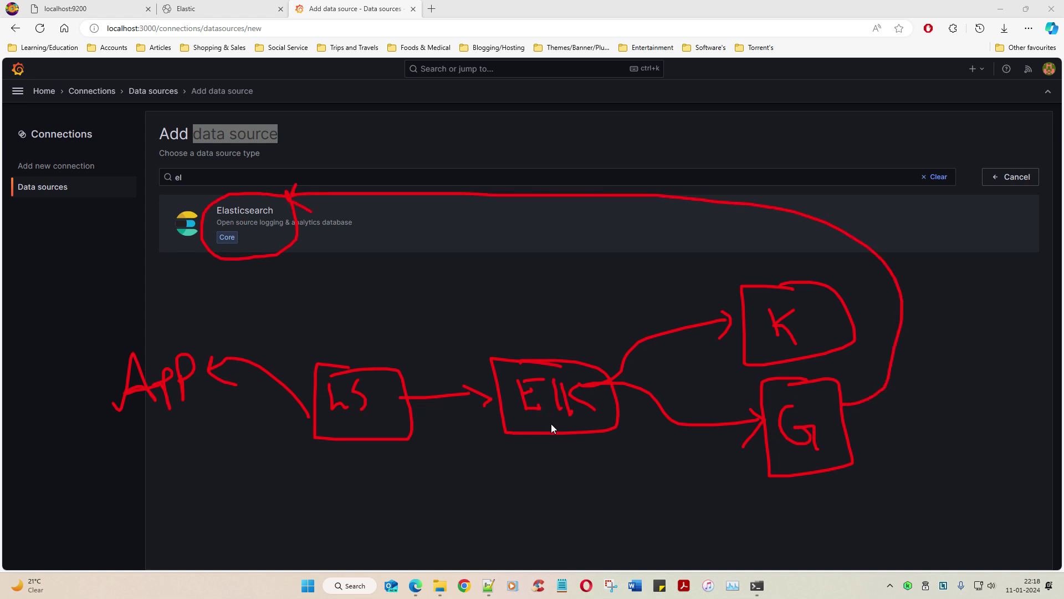
drag(576, 425, 455, 509)
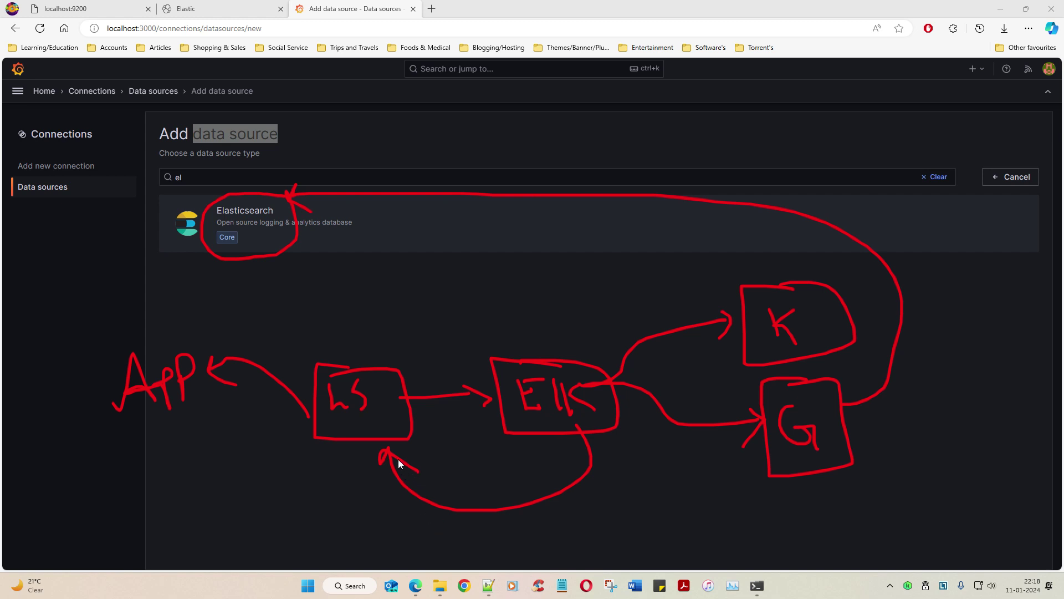
mouse_move(398, 459)
mouse_down()
mouse_move(334, 521)
mouse_move(204, 427)
mouse_up()
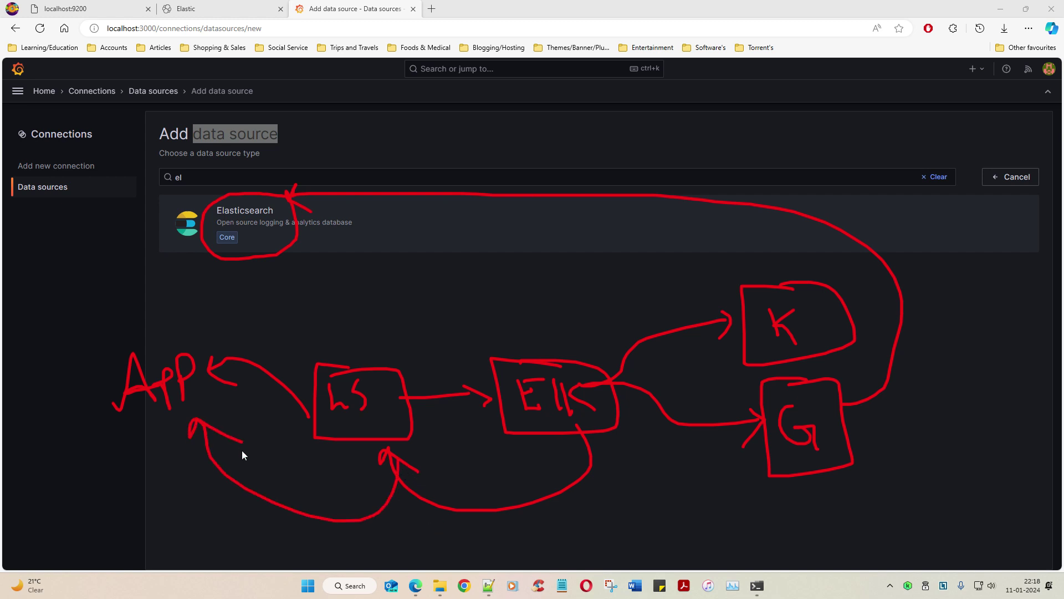
key(Escape)
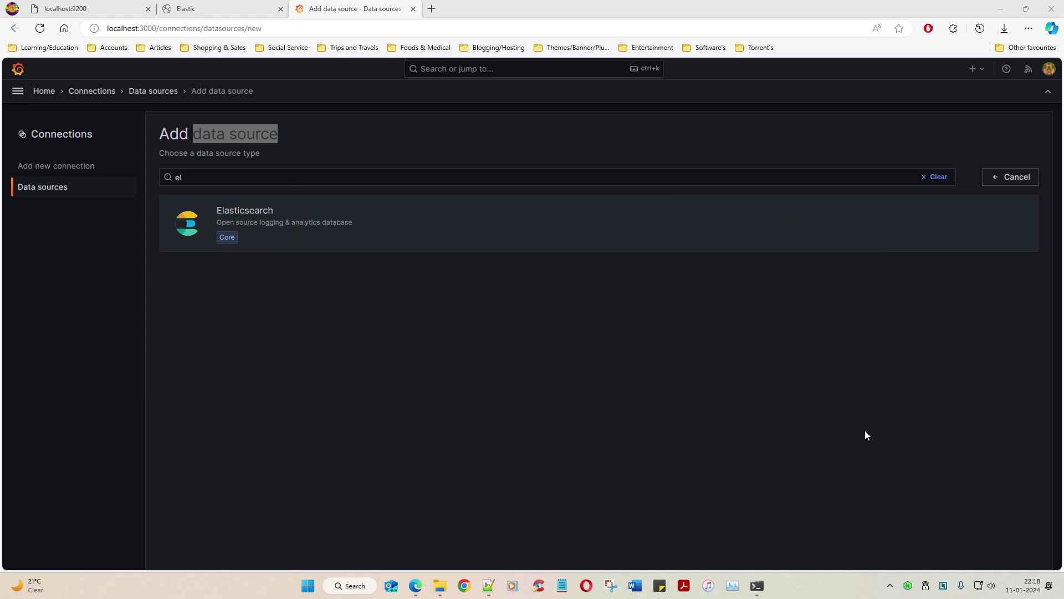
Clear the 'el' filter and cancel back to the empty Data sources list.
double_click(204, 176)
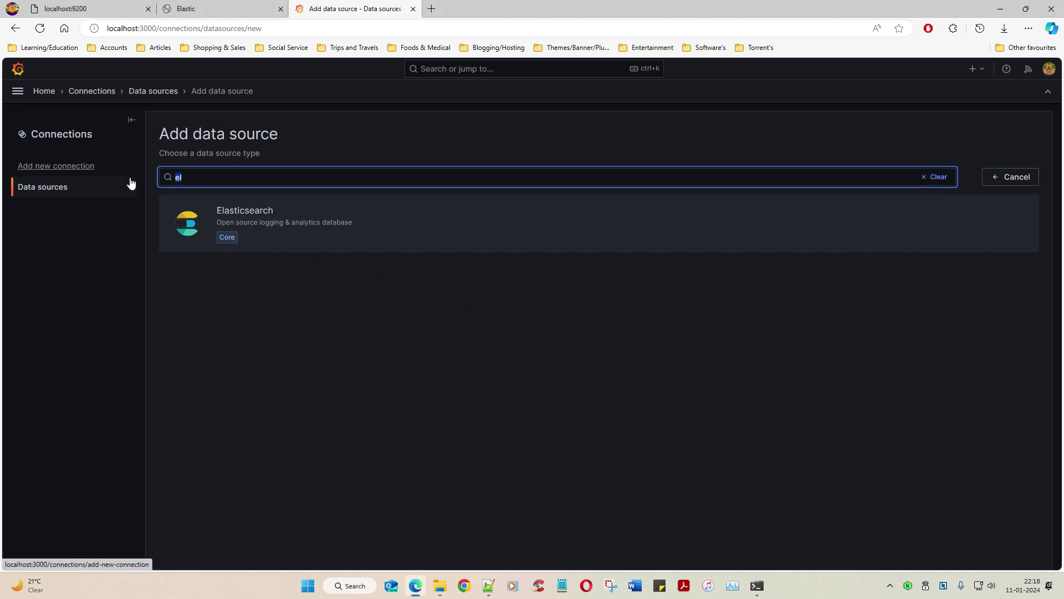
key(BackSpace)
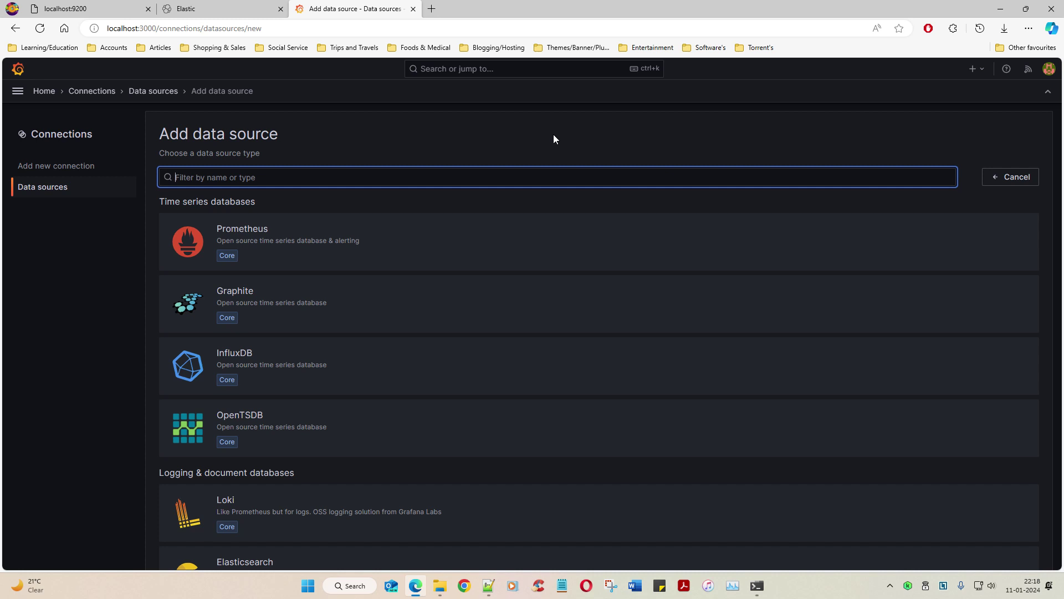
click(1019, 178)
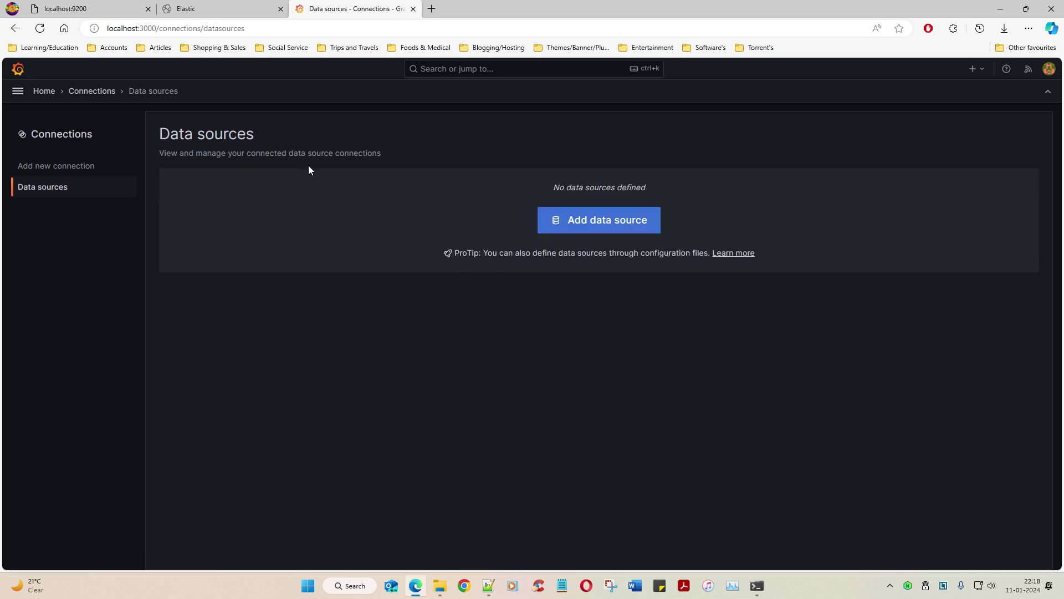